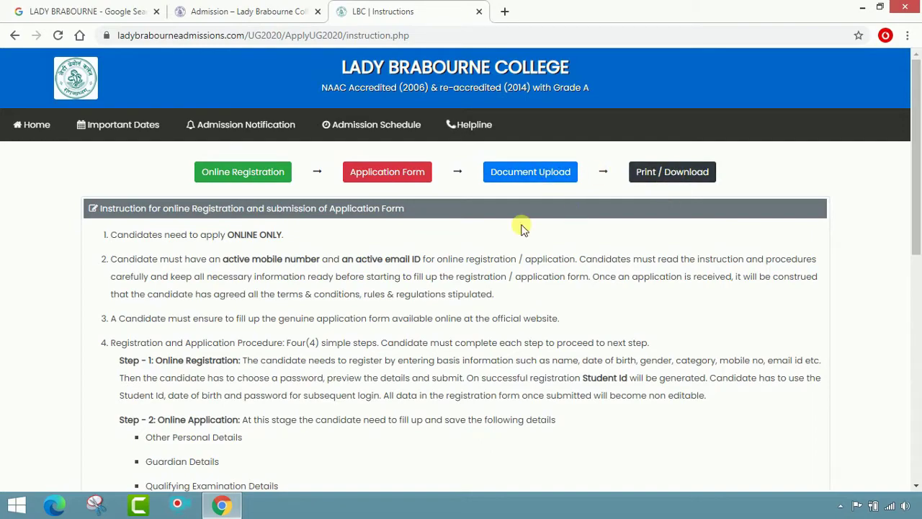
- Acknowledge the instructions declaration and continue to the blank UG2020 Registration Form
scroll(525, 227, down, 7)
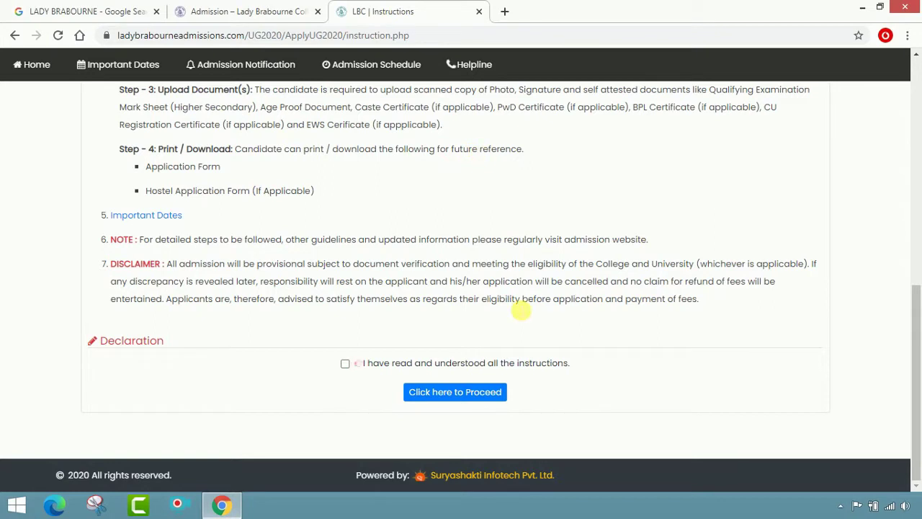
scroll(520, 310, up, 1)
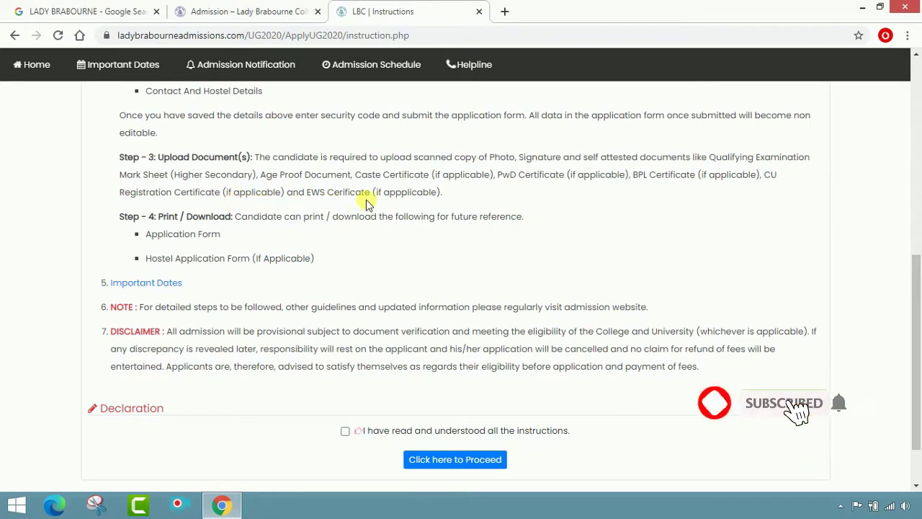
scroll(376, 221, down, 2)
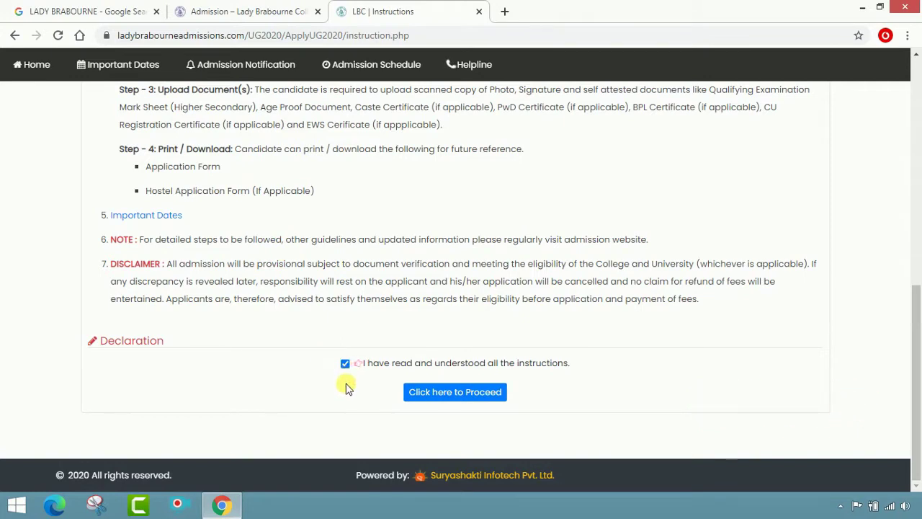
click(439, 398)
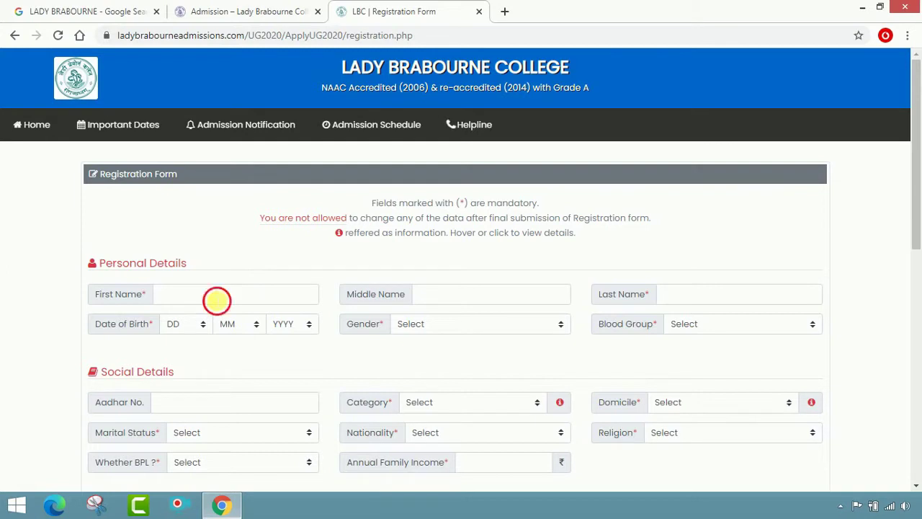
- Enter the applicant's first and last name and set date of birth to 12 Oct 2002
click(216, 299)
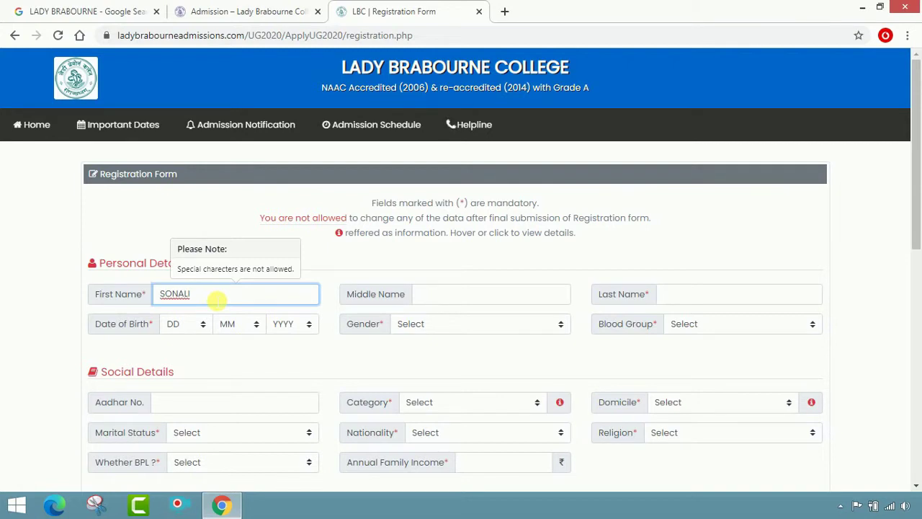
key(Tab)
key(Tab)
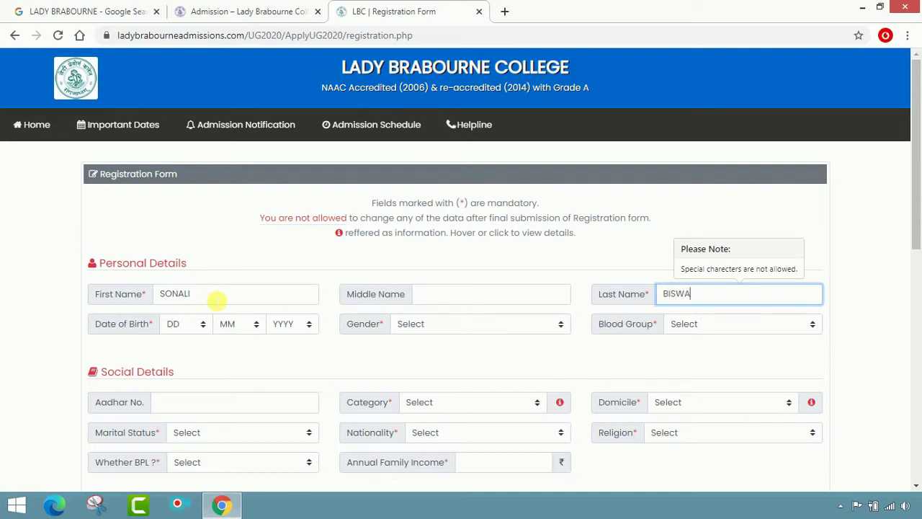
click(186, 325)
click(186, 325)
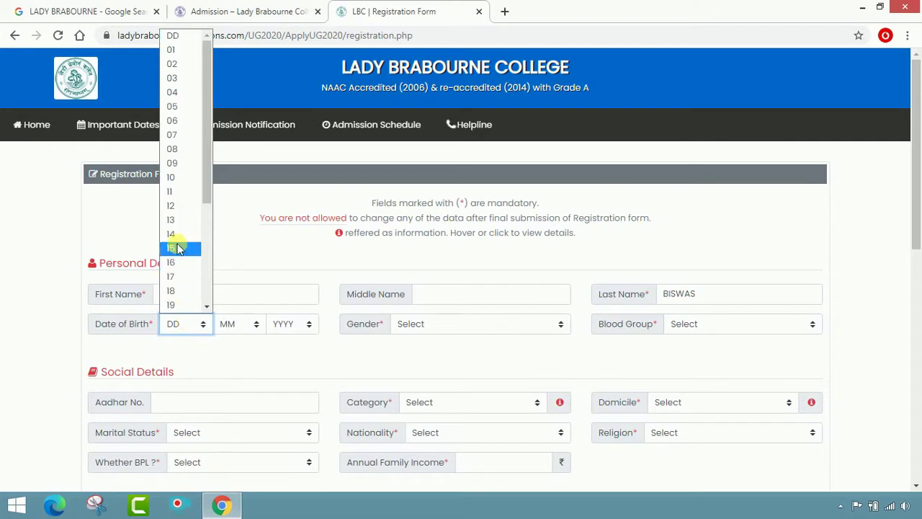
click(177, 206)
click(240, 323)
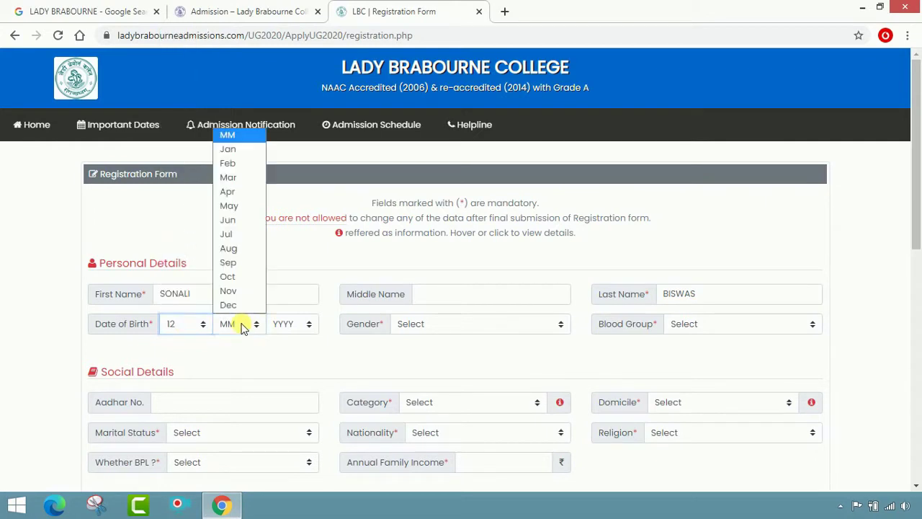
click(237, 279)
click(290, 325)
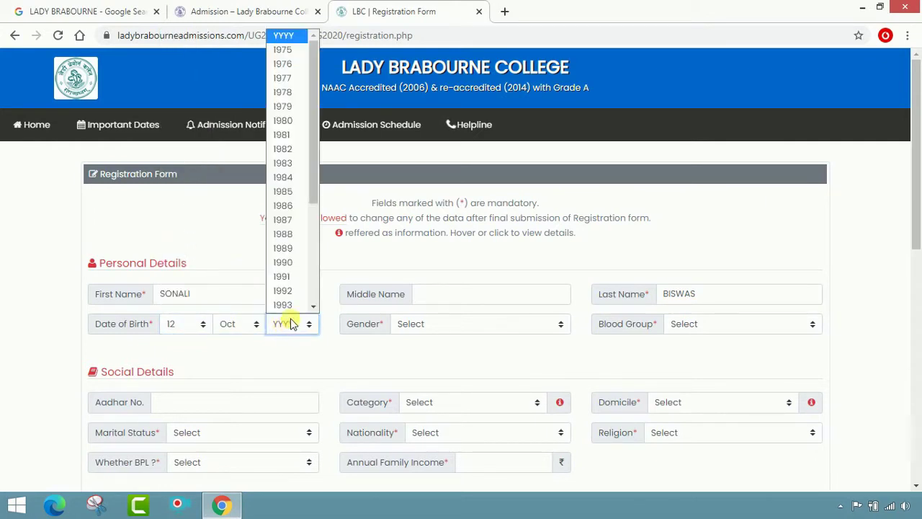
scroll(286, 252, down, 2)
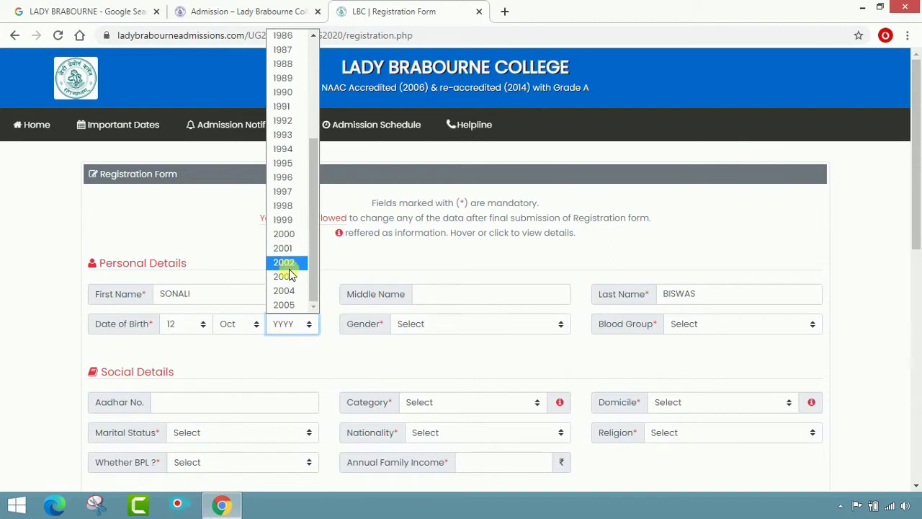
click(288, 264)
- Set Gender to Female and Blood Group to B+
click(437, 329)
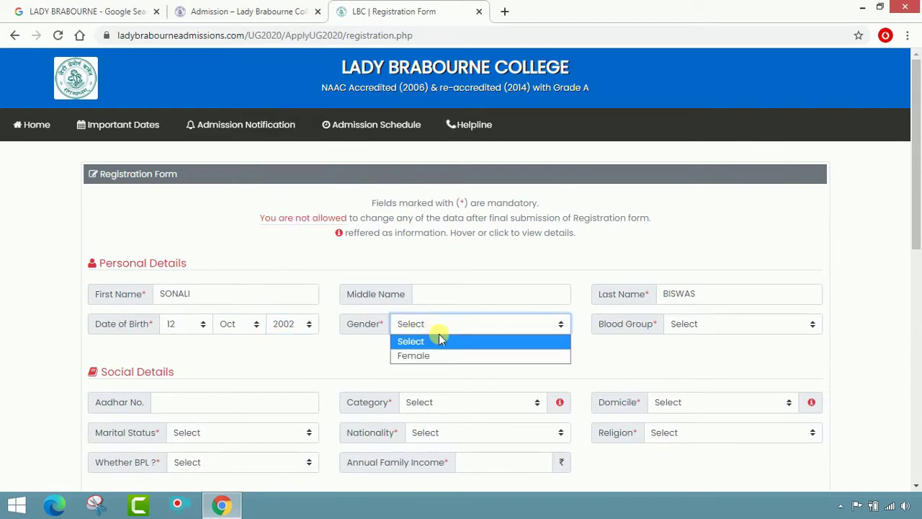
click(441, 356)
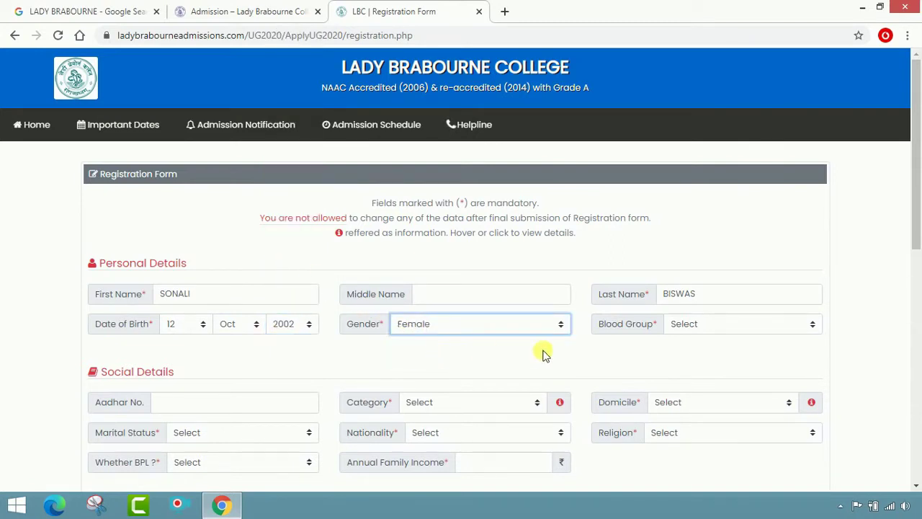
click(728, 324)
click(725, 383)
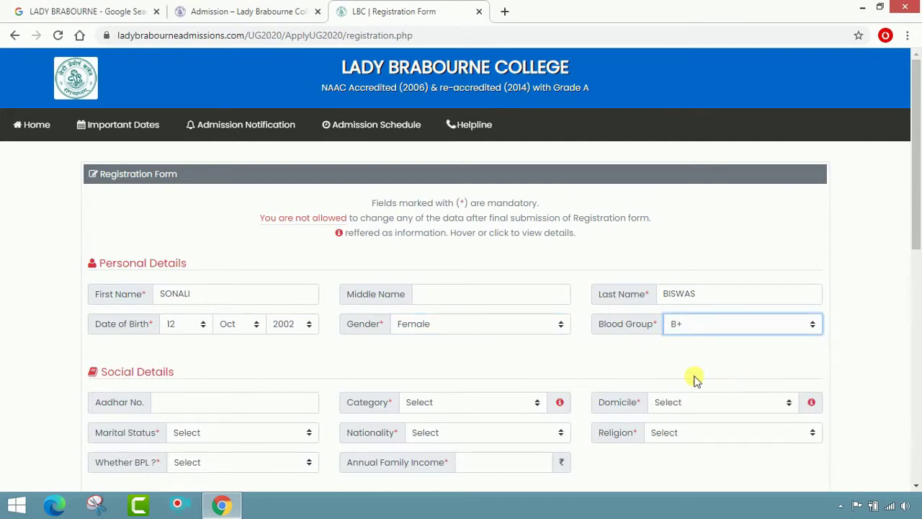
scroll(572, 354, down, 2)
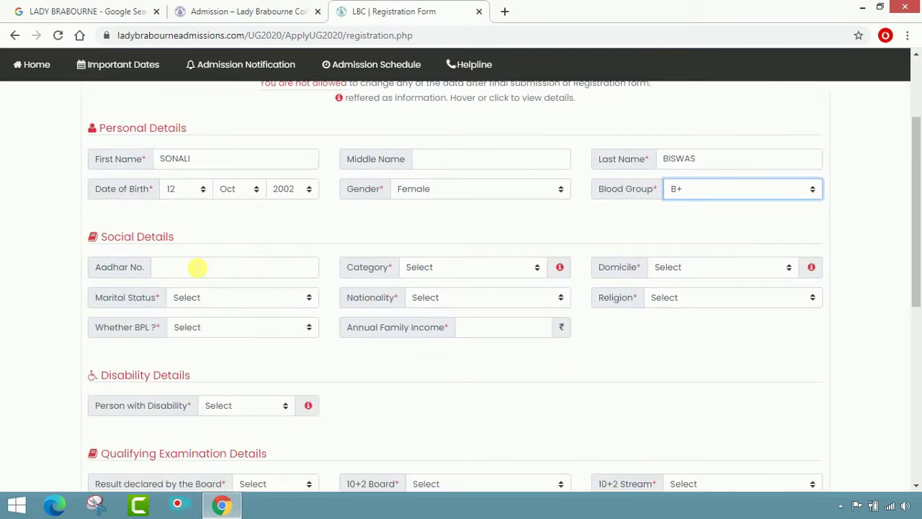
- Enter the applicant's Aadhar number and set Category to General
click(196, 268)
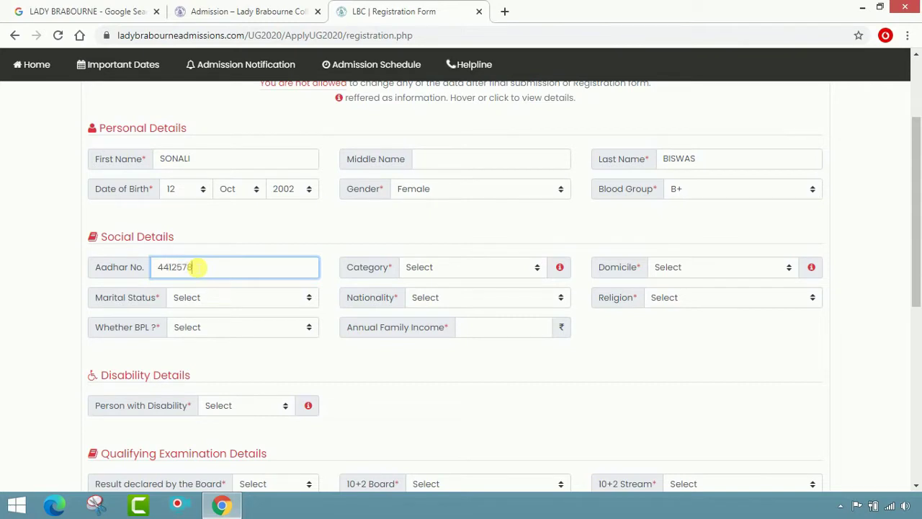
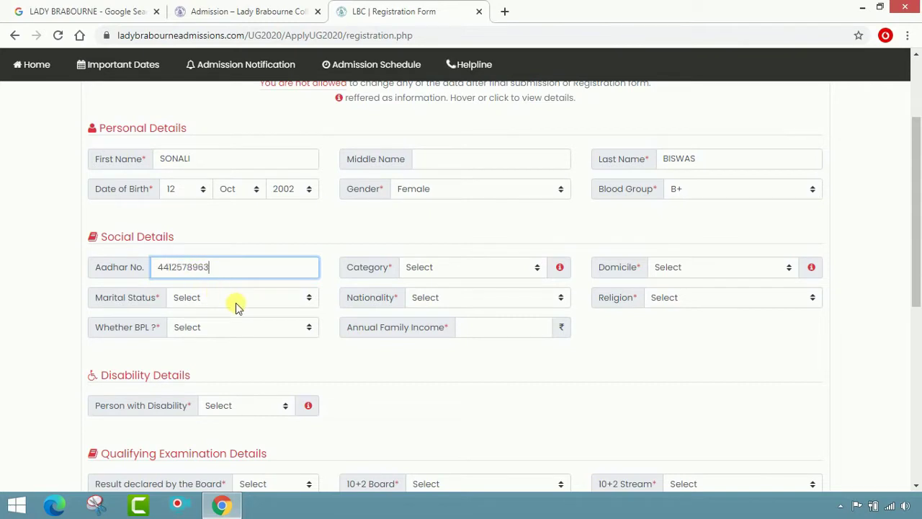
click(429, 269)
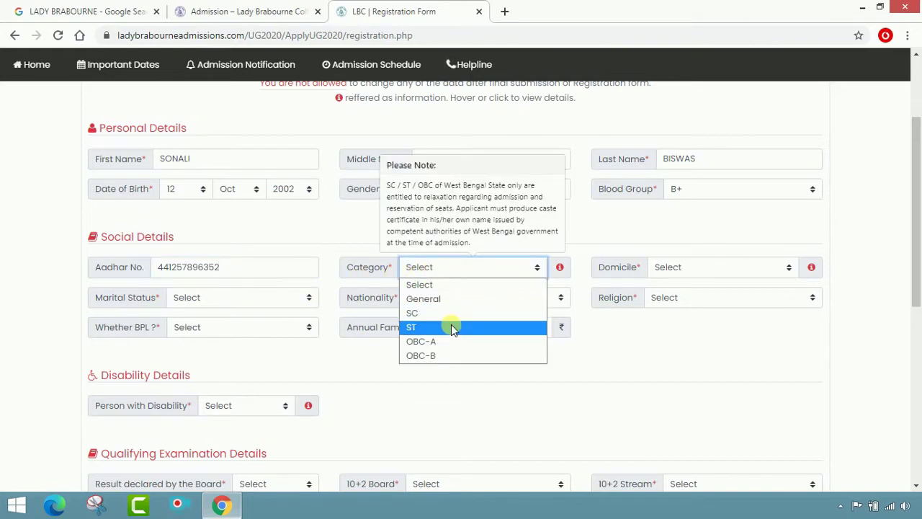
click(455, 289)
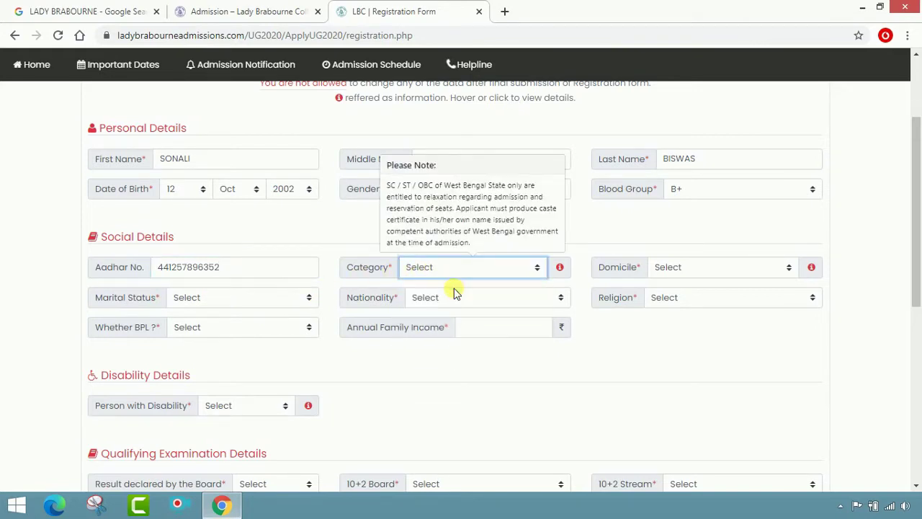
click(455, 273)
click(451, 298)
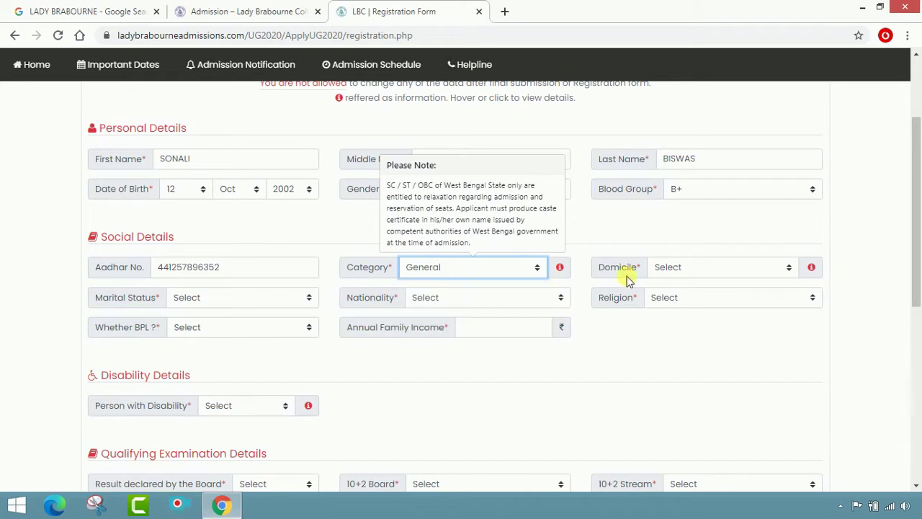
click(612, 230)
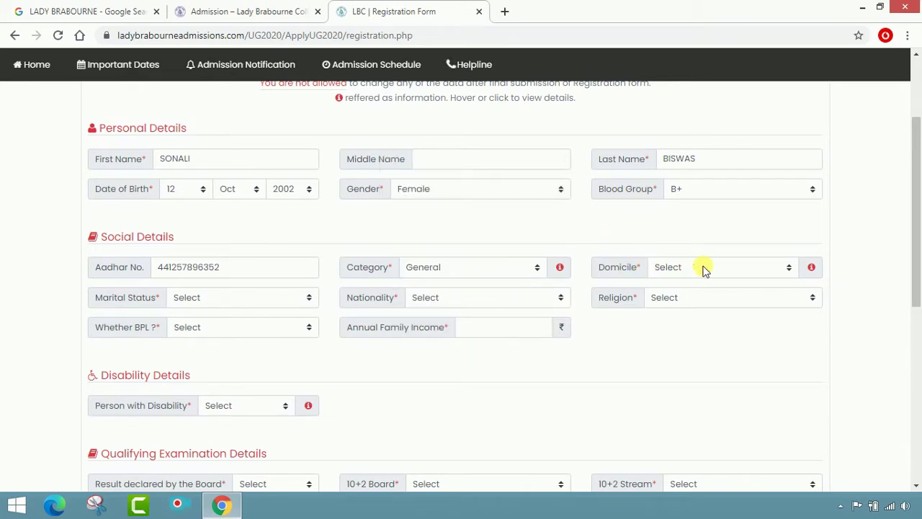
- Set Domicile to West Bengal, marital status Unmarried, nationality Indian and religion Hinduism
click(753, 268)
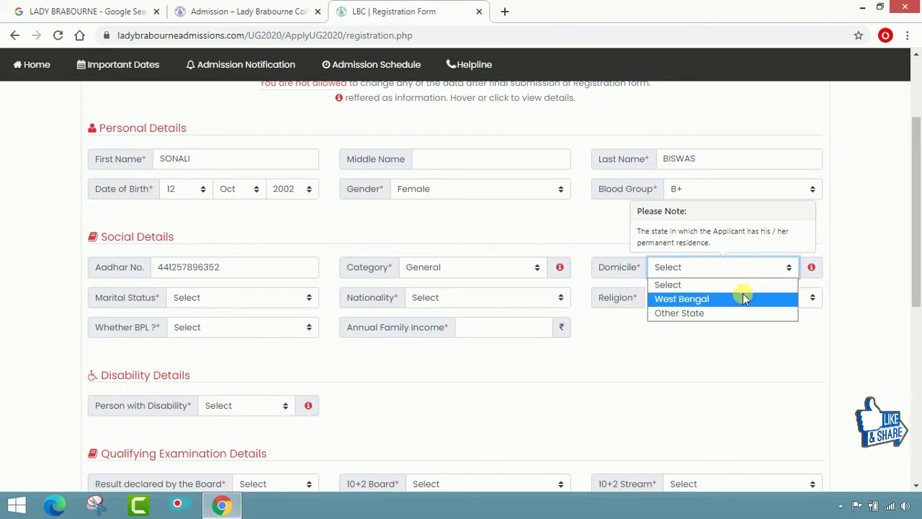
click(741, 300)
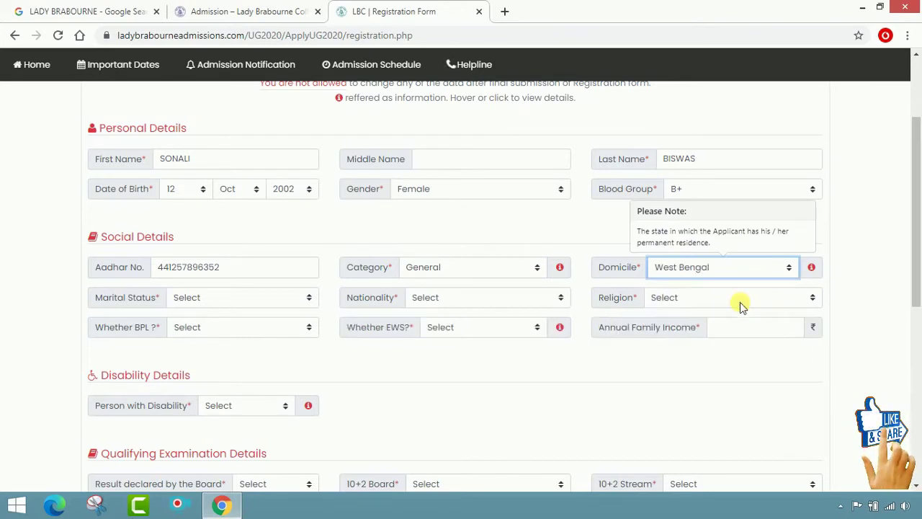
click(309, 298)
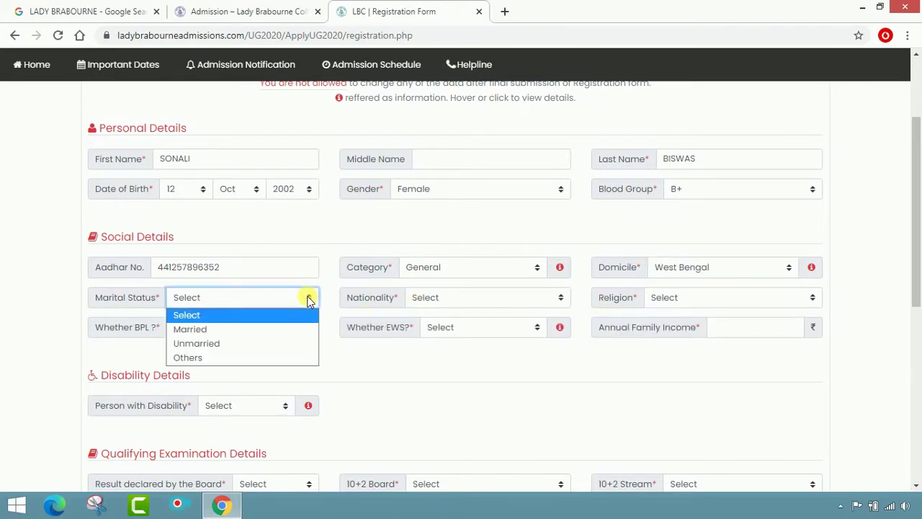
click(290, 342)
click(559, 299)
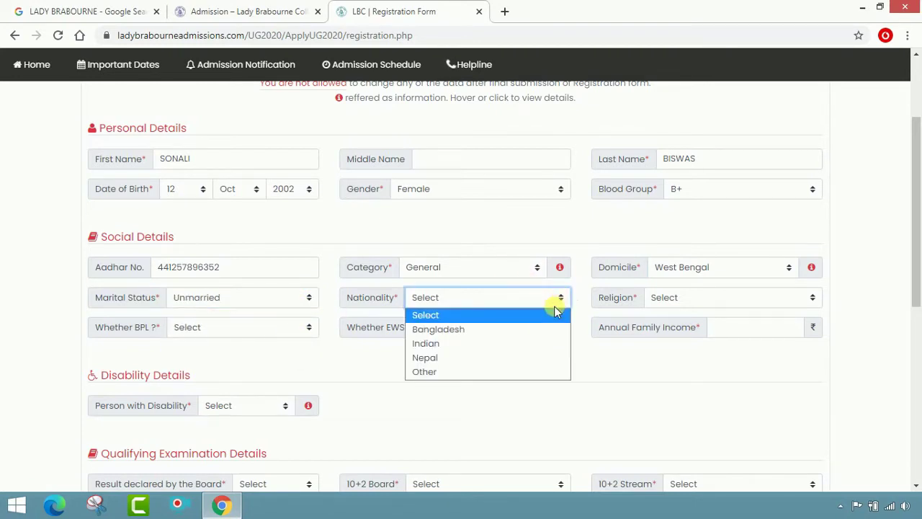
click(530, 346)
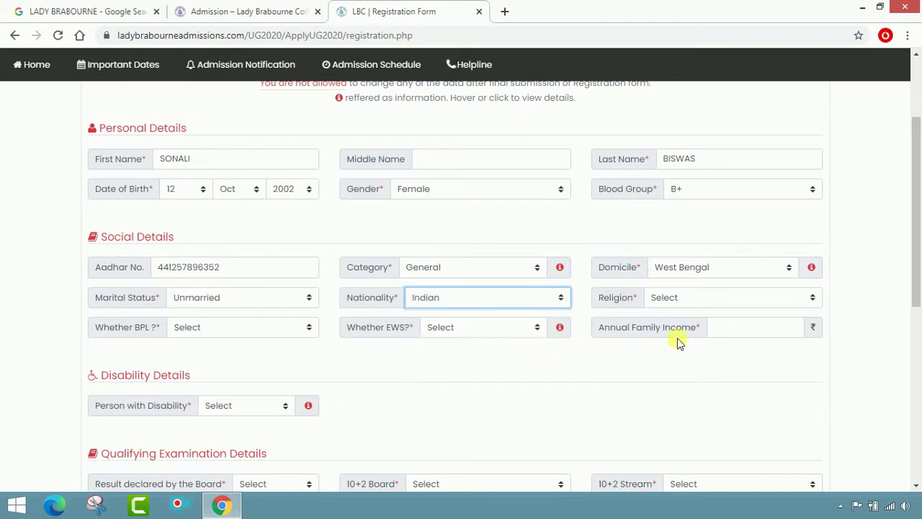
click(812, 301)
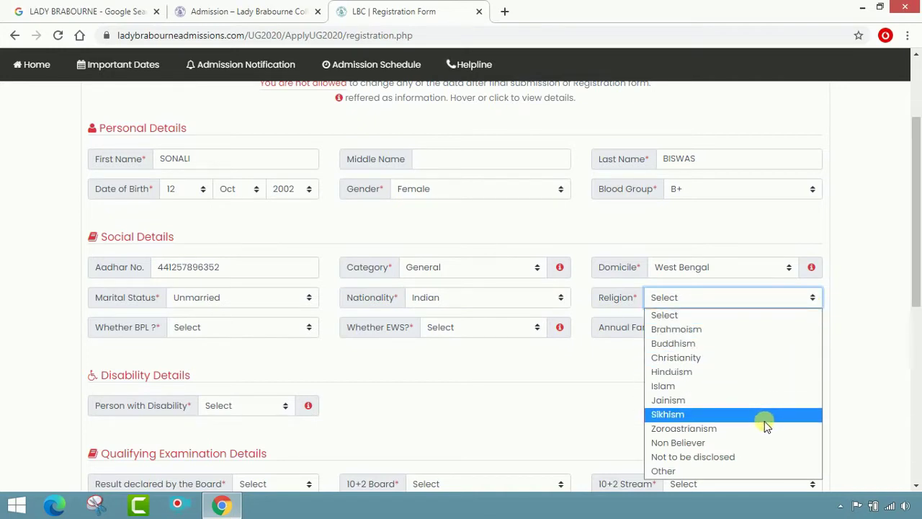
click(757, 376)
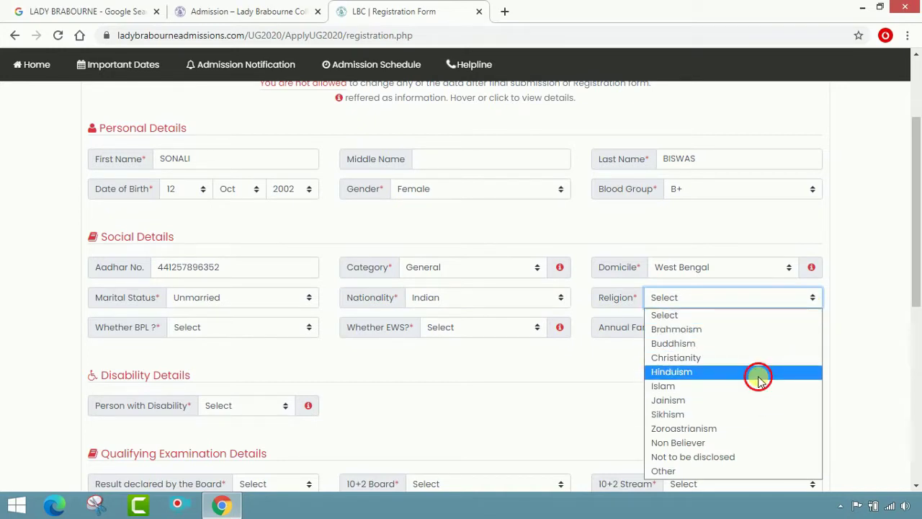
scroll(613, 367, down, 1)
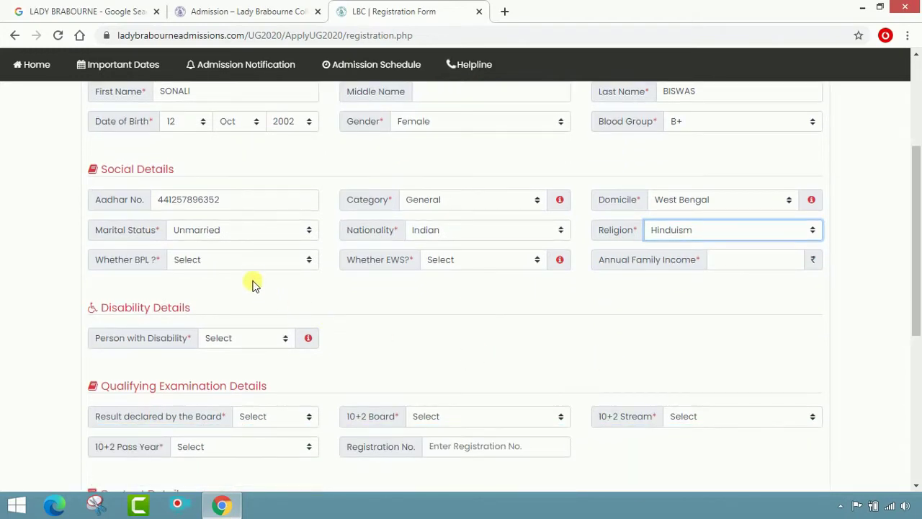
- Set BPL and EWS to No, annual family income 96000, and Person with Disability No
click(309, 262)
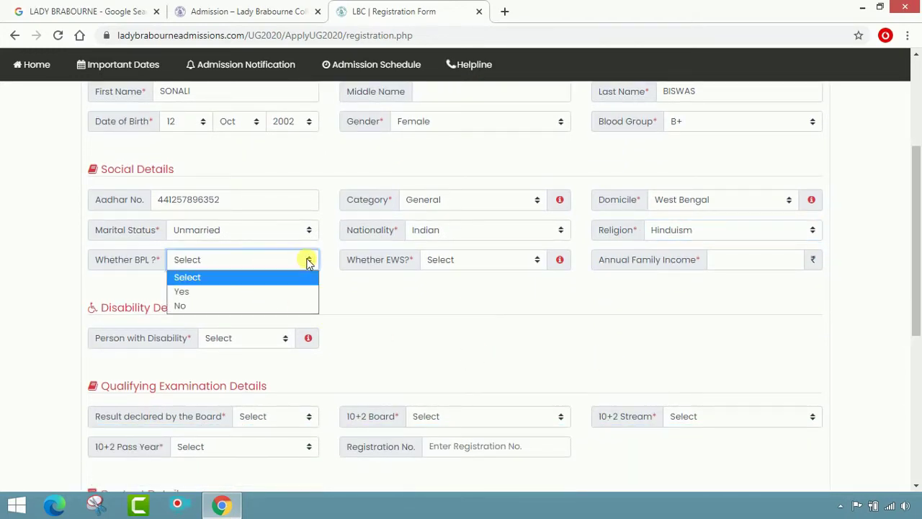
click(279, 308)
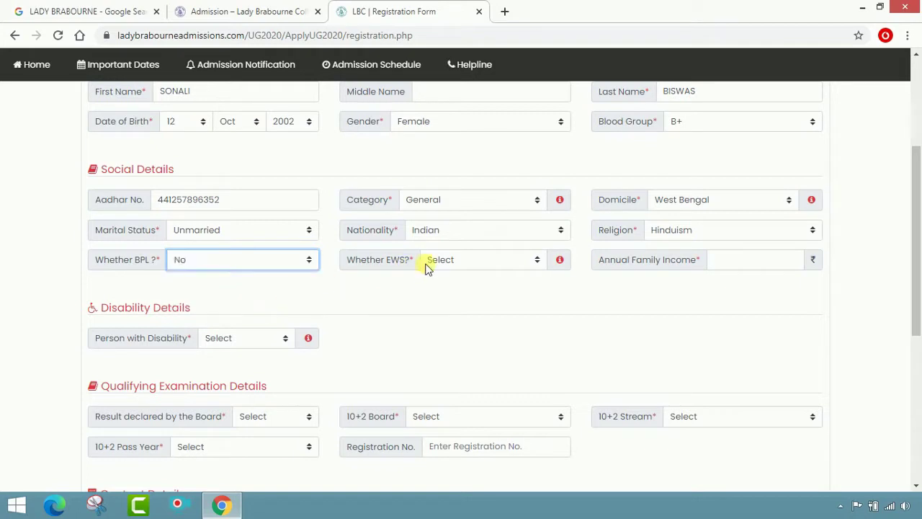
click(542, 264)
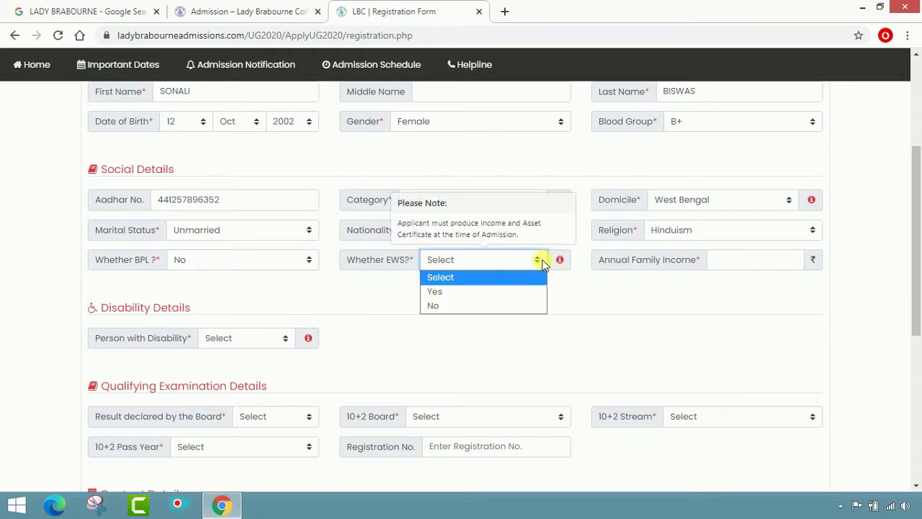
click(525, 305)
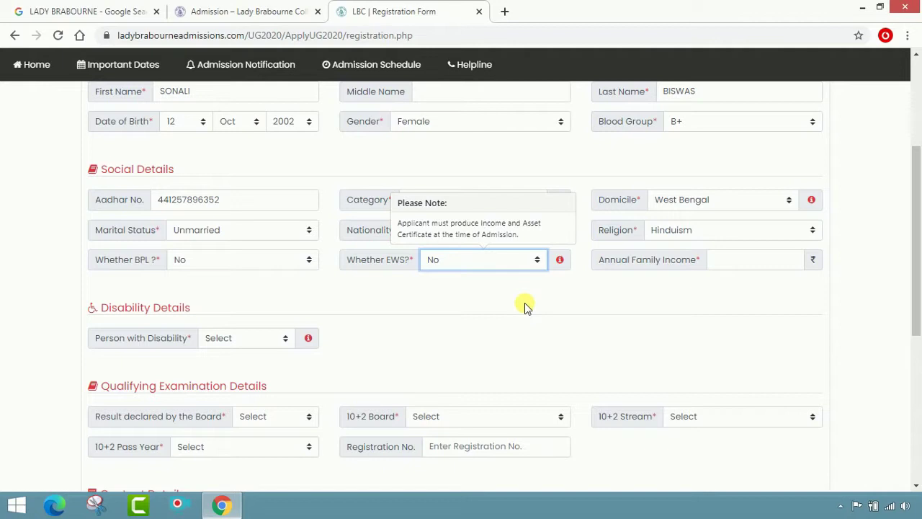
click(798, 267)
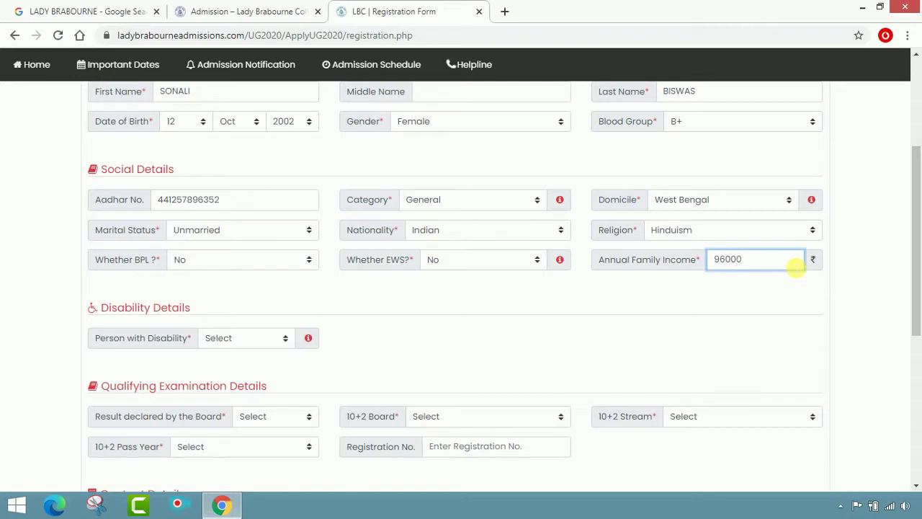
click(767, 319)
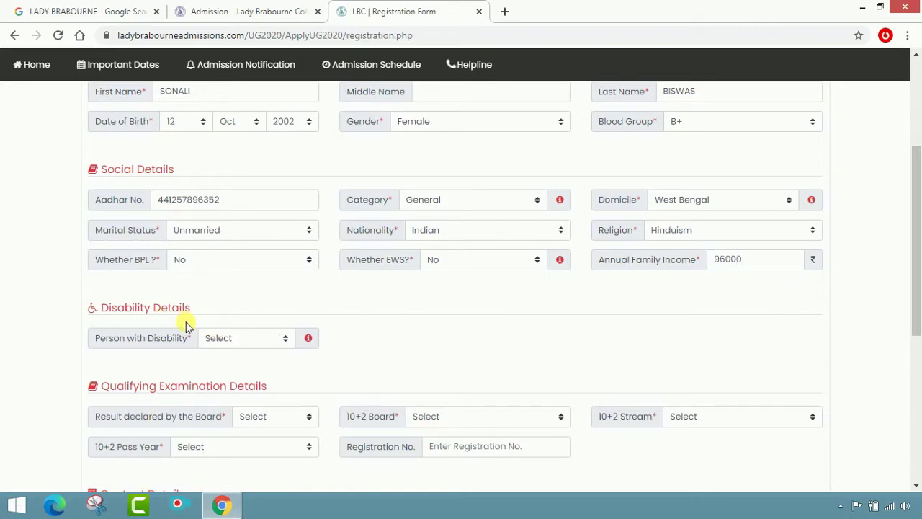
click(285, 339)
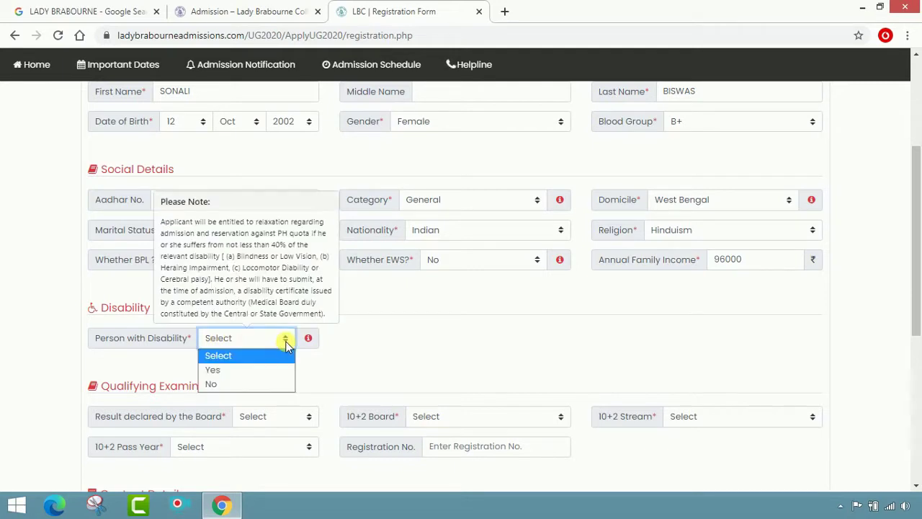
click(268, 383)
click(436, 353)
scroll(325, 298, down, 2)
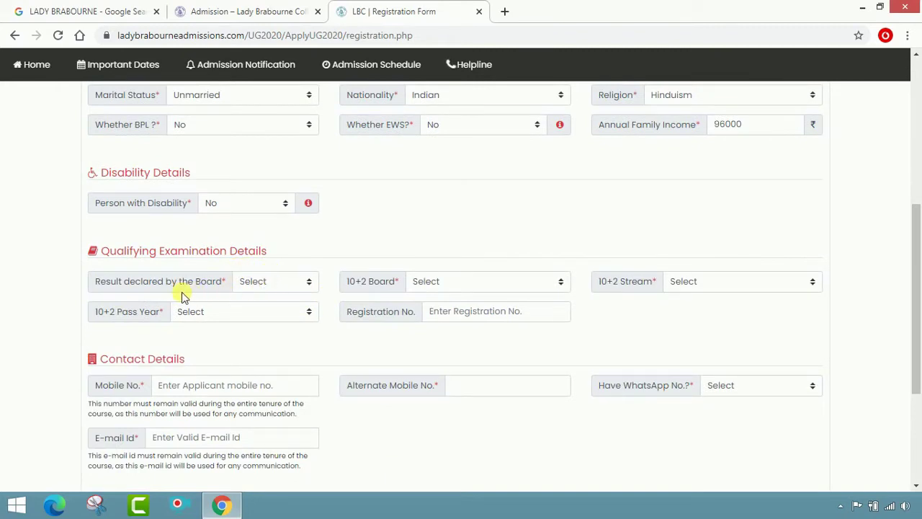
- Set result to Pass, 10+2 board W.B.C.H.S.E., stream Arts and pass year 2020
click(310, 284)
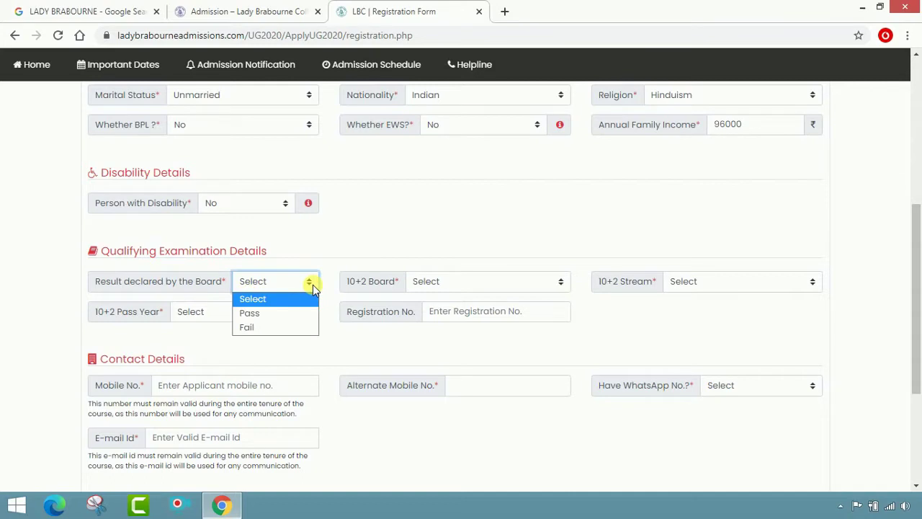
click(285, 317)
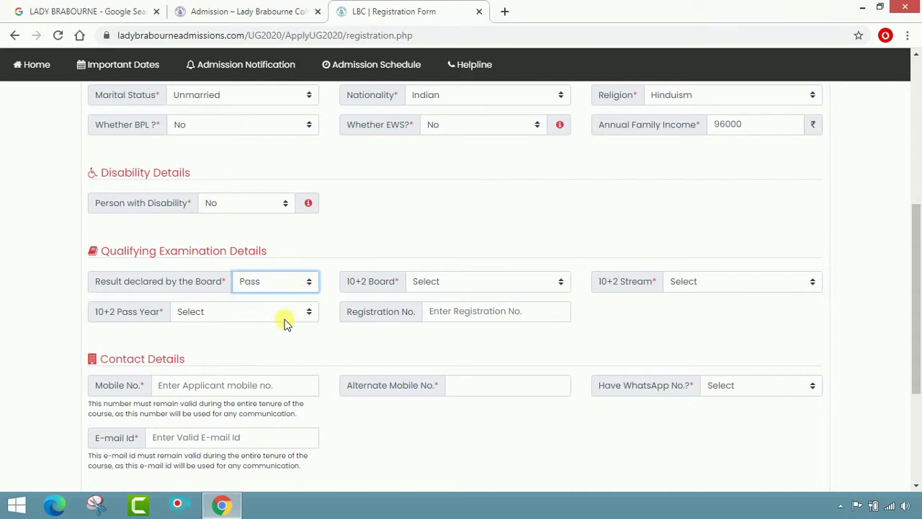
click(554, 283)
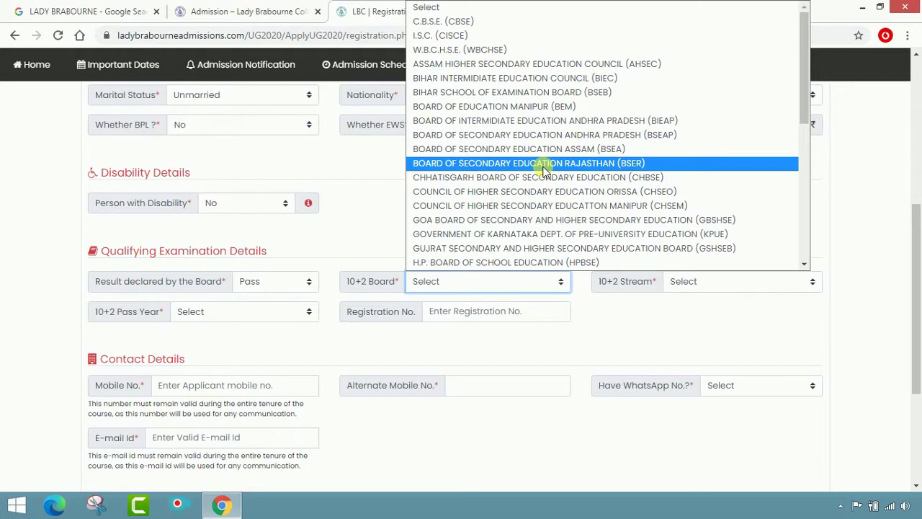
click(496, 52)
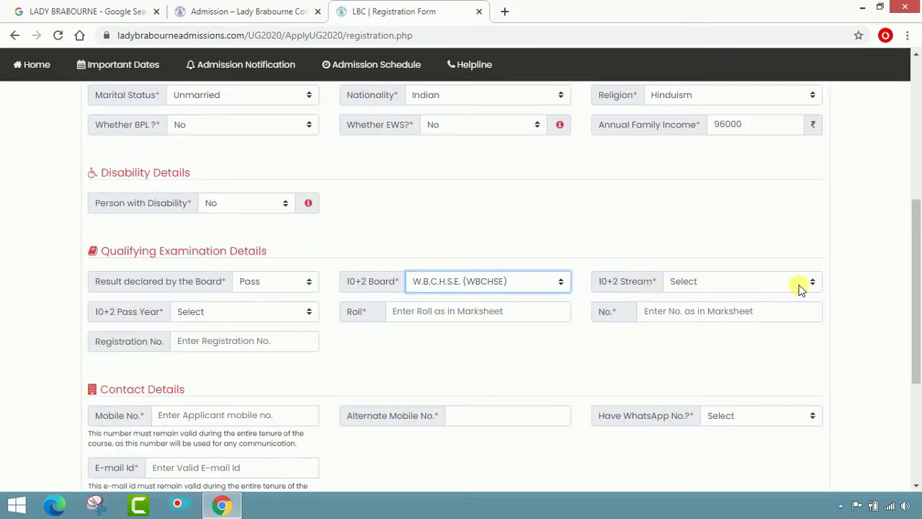
click(811, 283)
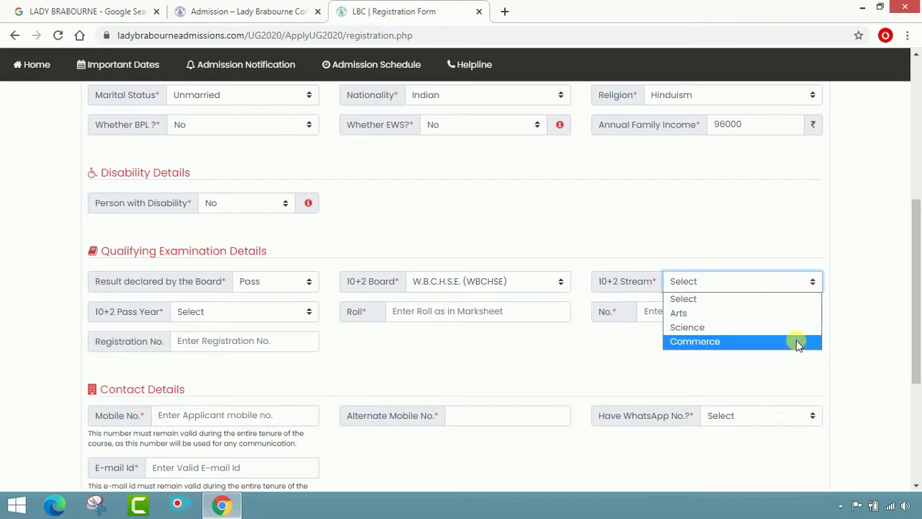
click(803, 314)
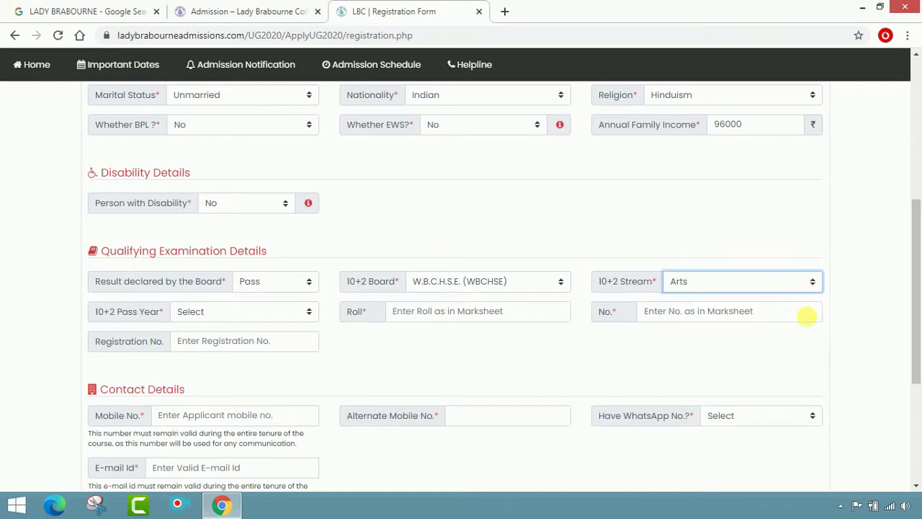
click(300, 311)
click(292, 344)
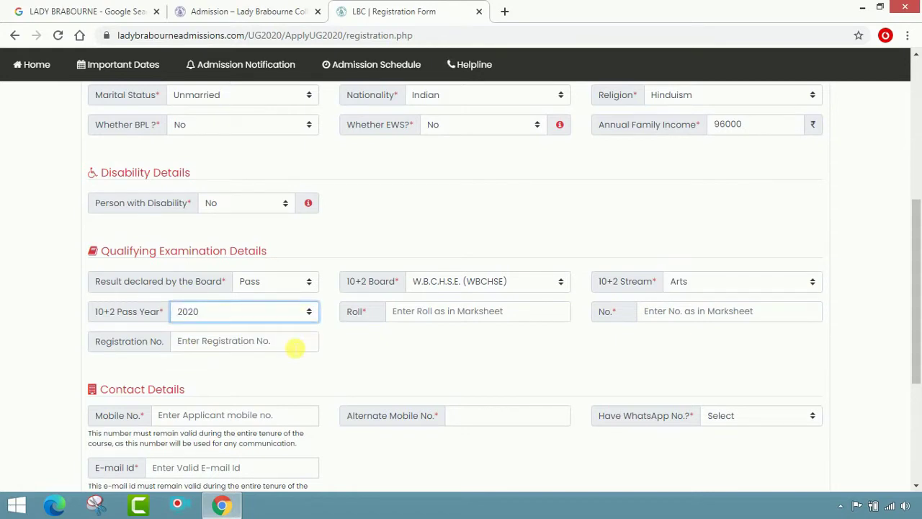
- Enter the qualifying exam roll number, roll no. and registration number
click(475, 317)
drag(475, 322, 415, 340)
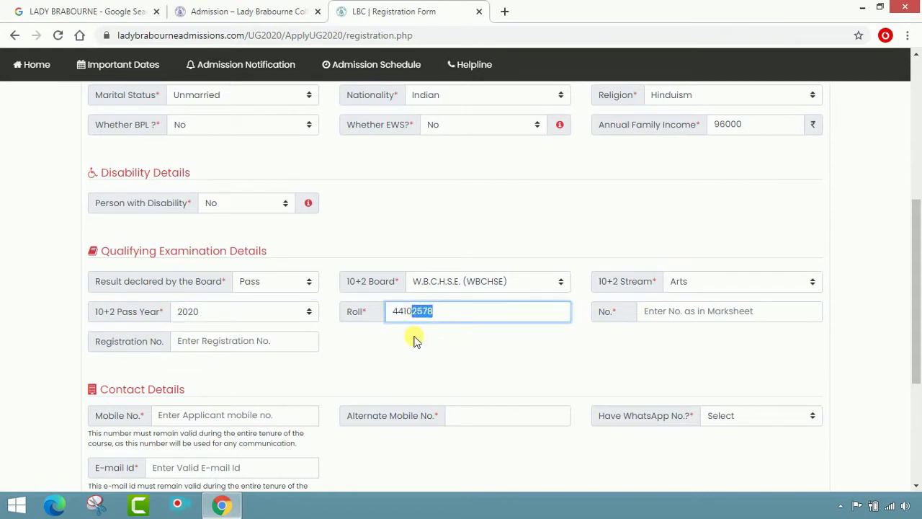
key(BackSpace)
click(675, 314)
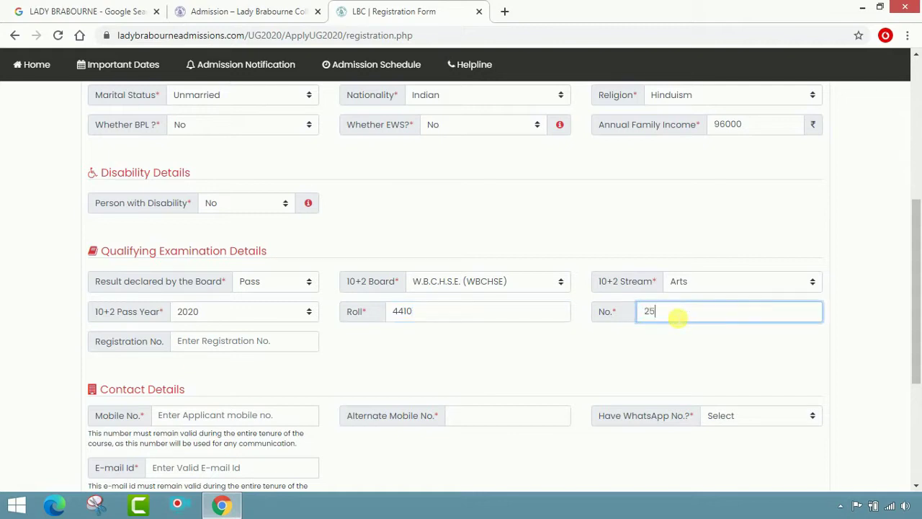
text(89)
click(667, 340)
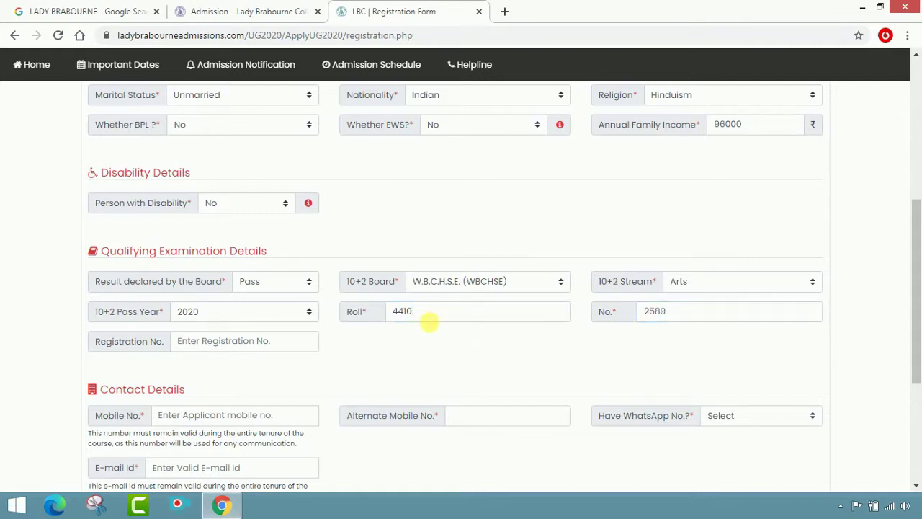
scroll(443, 337, down, 1)
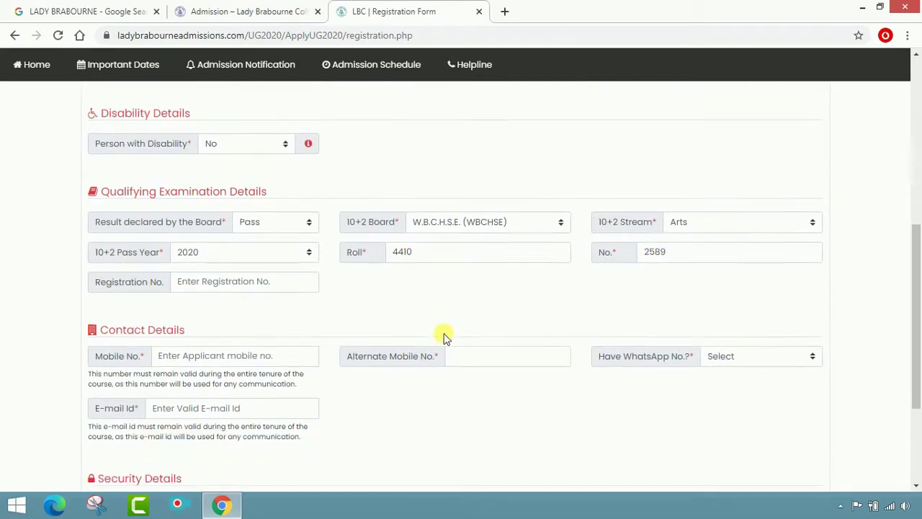
click(239, 276)
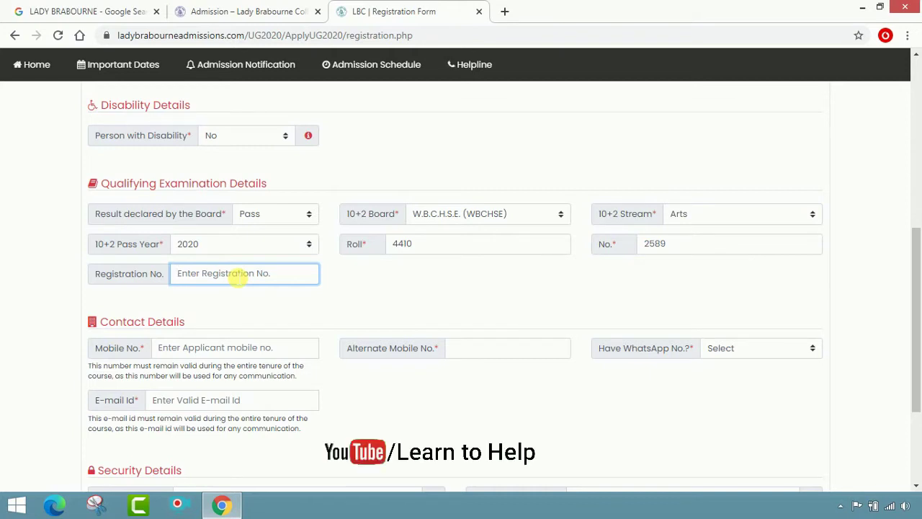
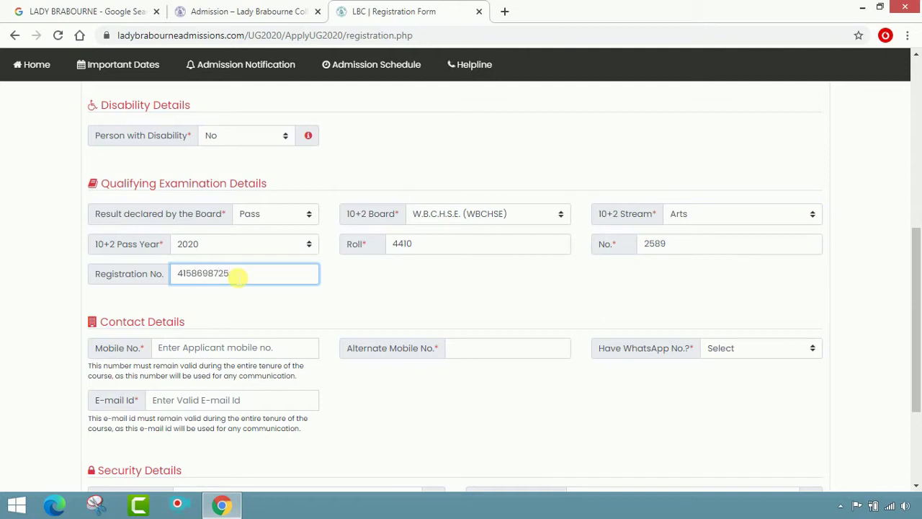
click(374, 308)
- Enter the applicant's mobile number and alternate mobile number
scroll(324, 273, down, 2)
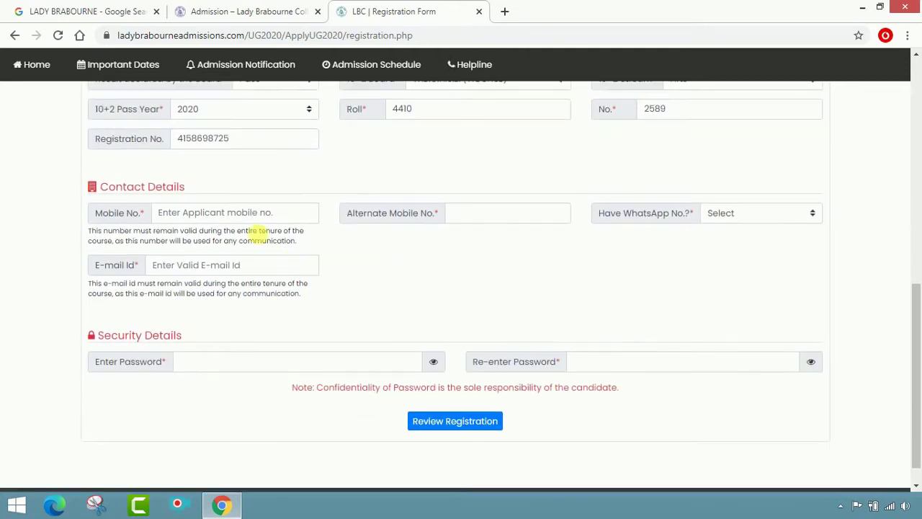
click(203, 226)
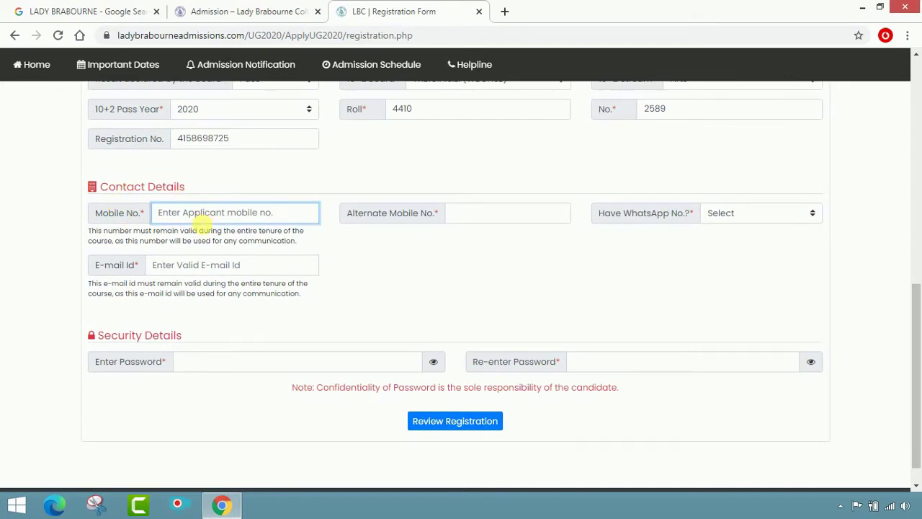
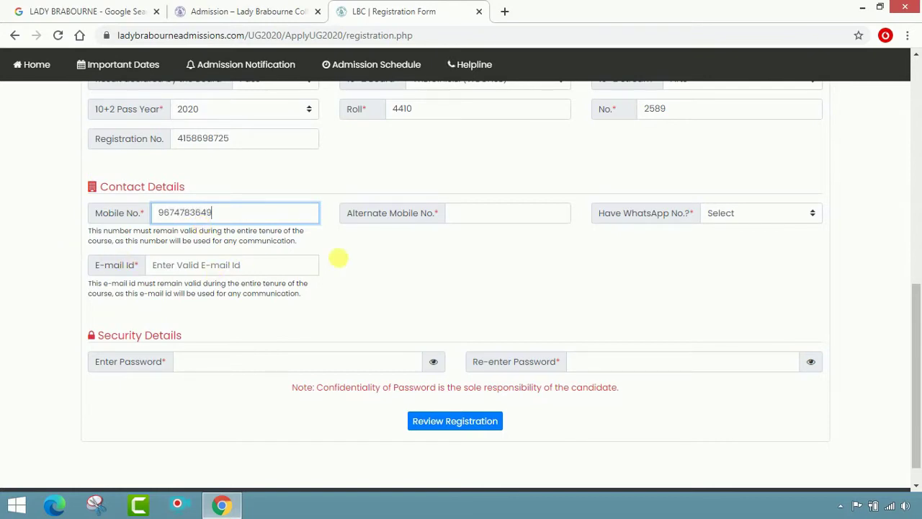
click(485, 223)
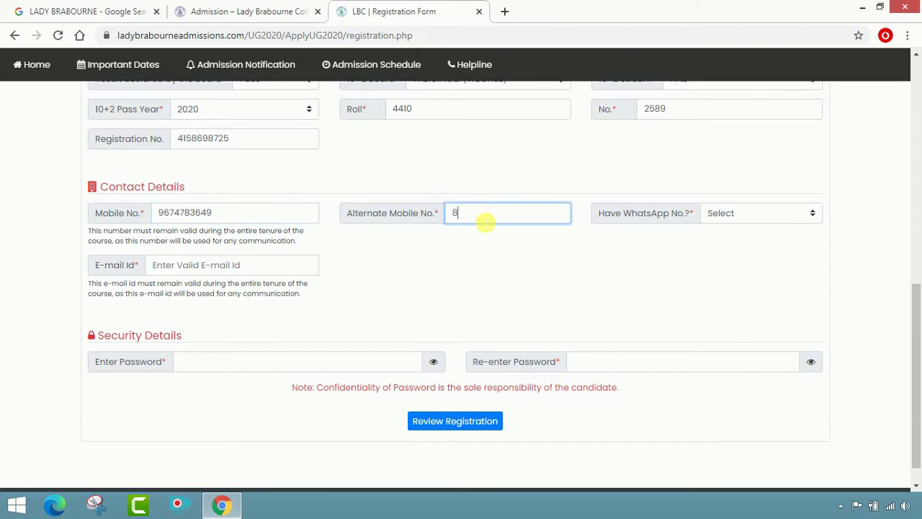
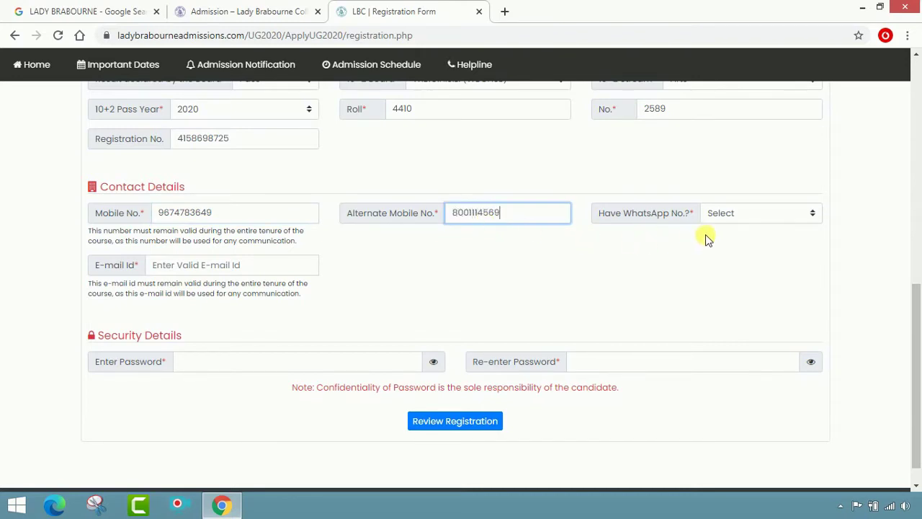
- Set WhatsApp availability to Yes, enter the WhatsApp number and the applicant's e-mail address
click(771, 216)
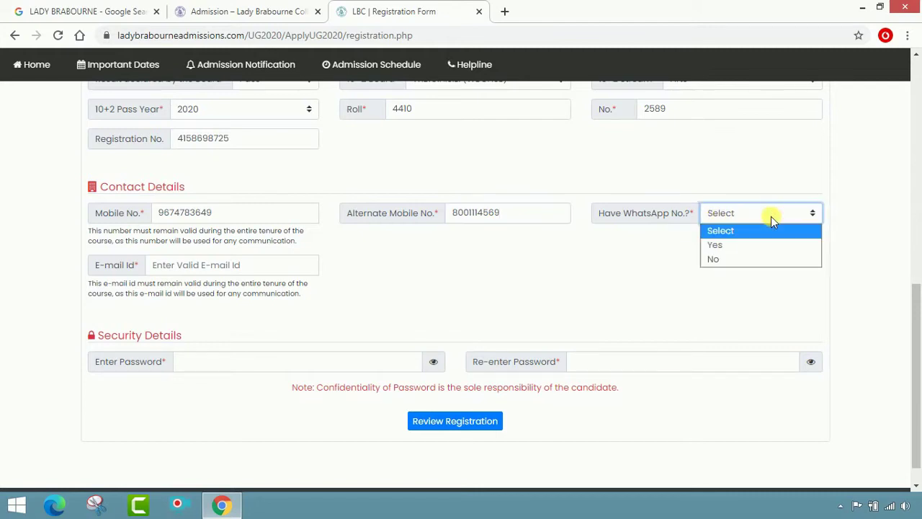
click(767, 244)
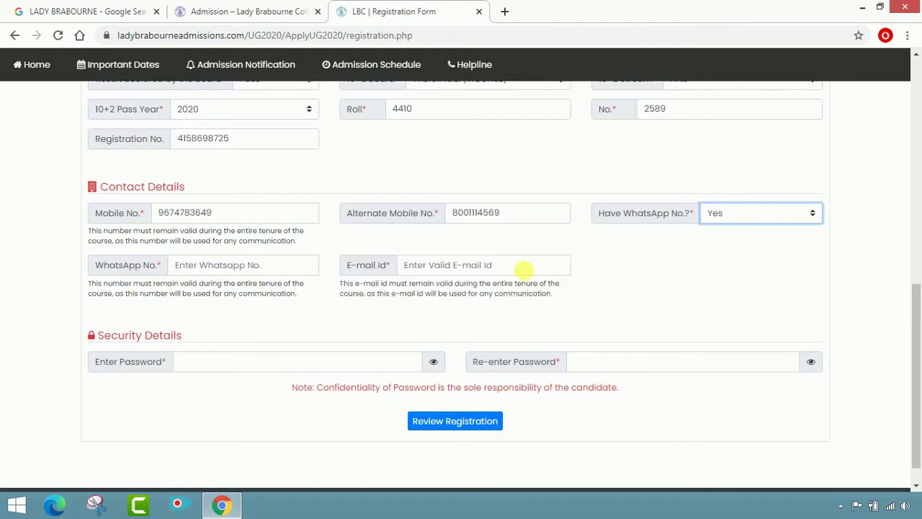
click(255, 271)
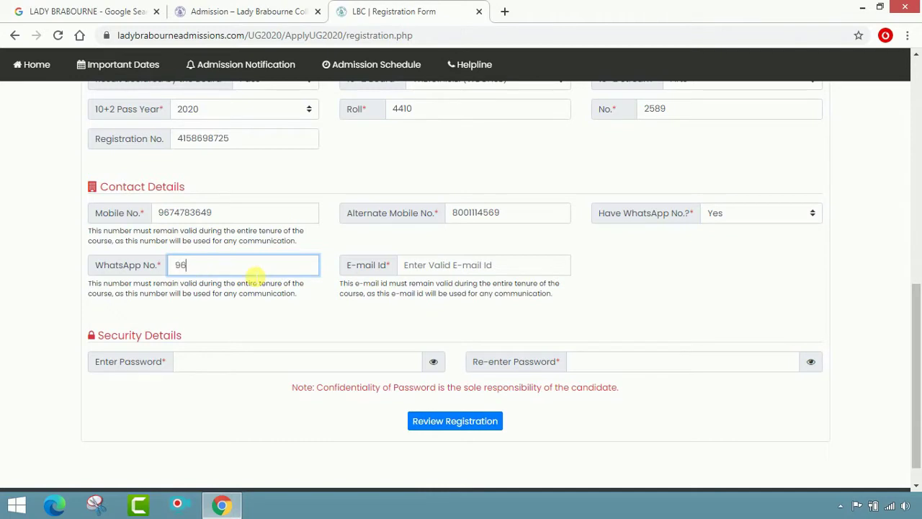
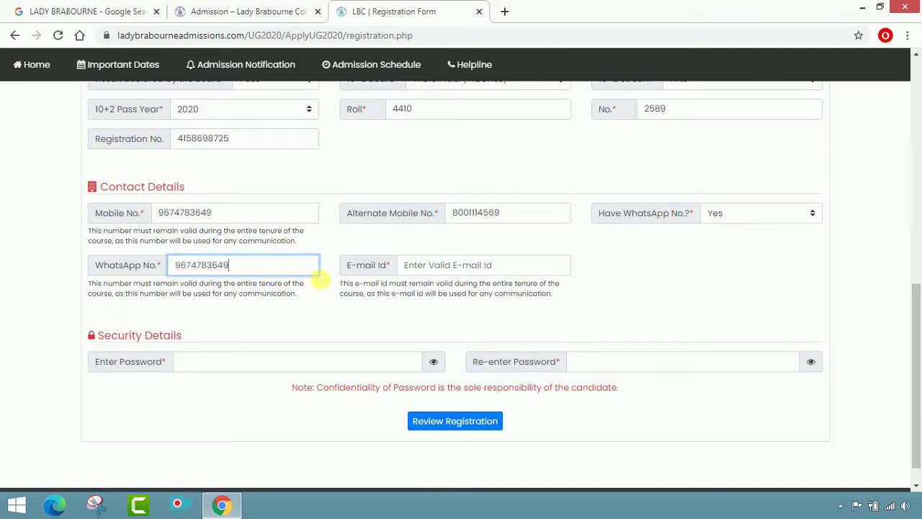
click(438, 265)
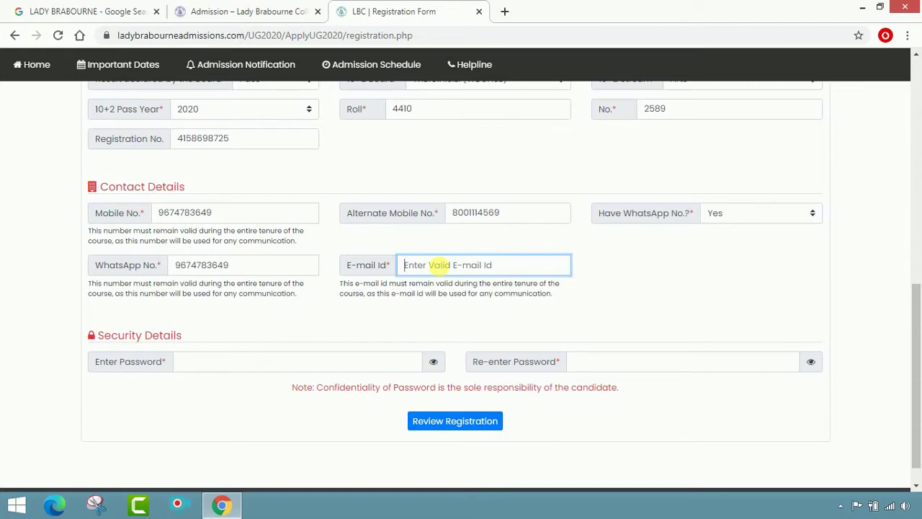
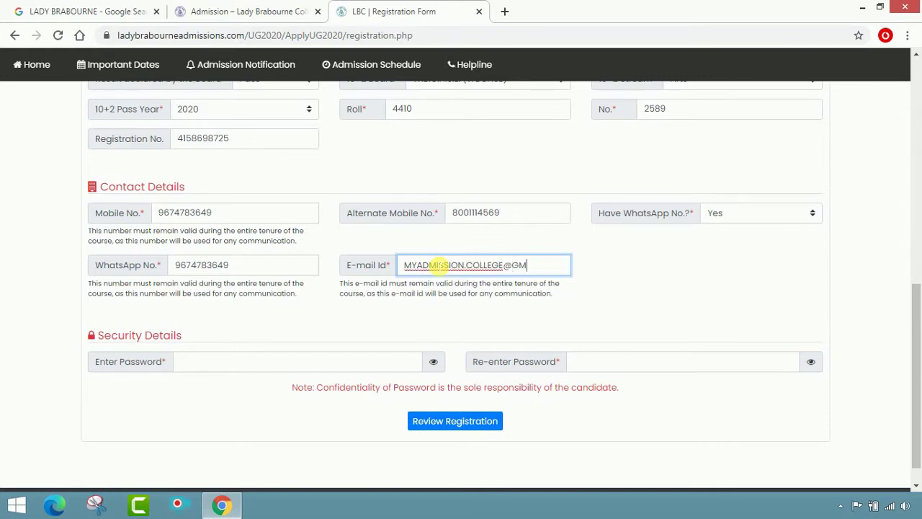
click(625, 324)
- Enter the account password in Enter Password and again in Re-enter Password
scroll(191, 317, down, 1)
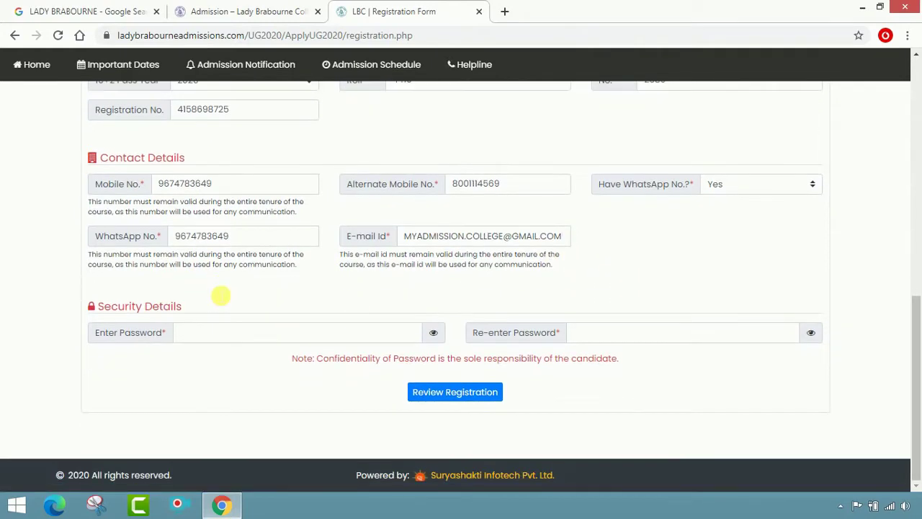
click(209, 343)
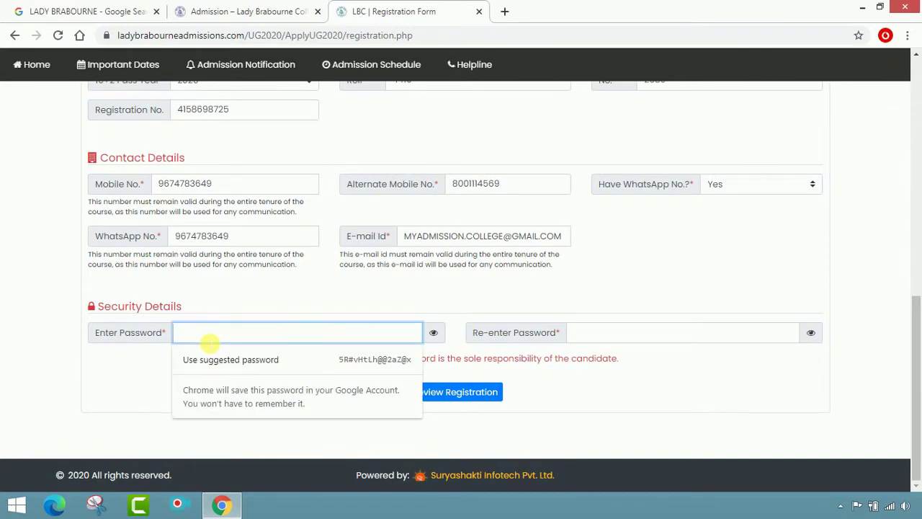
text(••••••)
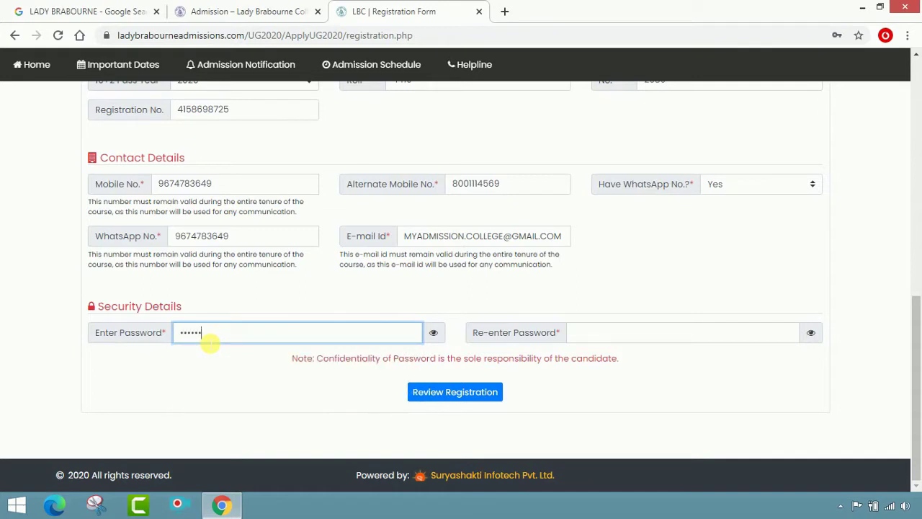
text(•)
click(591, 332)
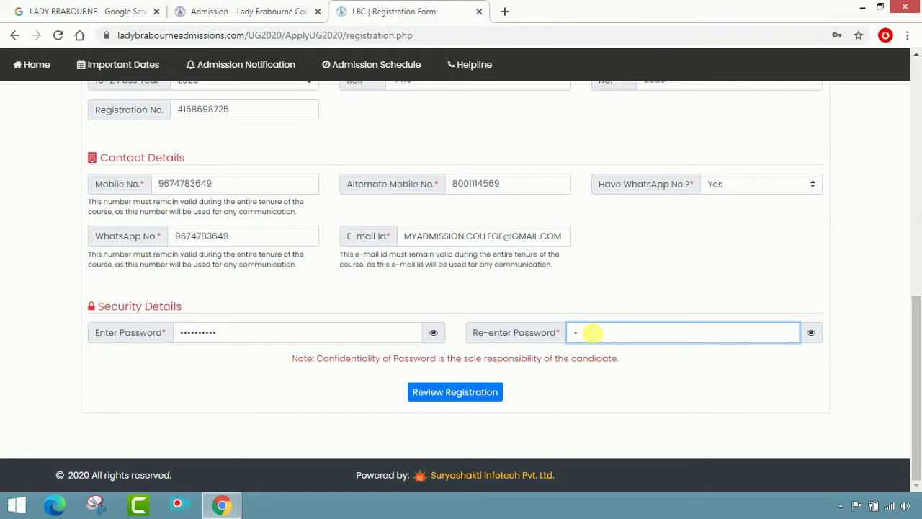
text(•••••••)
- Submit the form for review, save the password in Chrome, and scroll through the review page
click(460, 393)
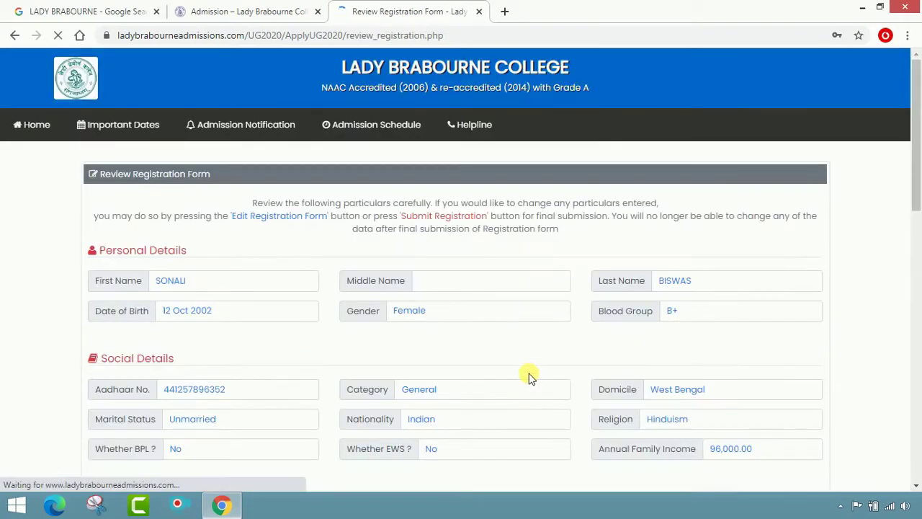
click(798, 261)
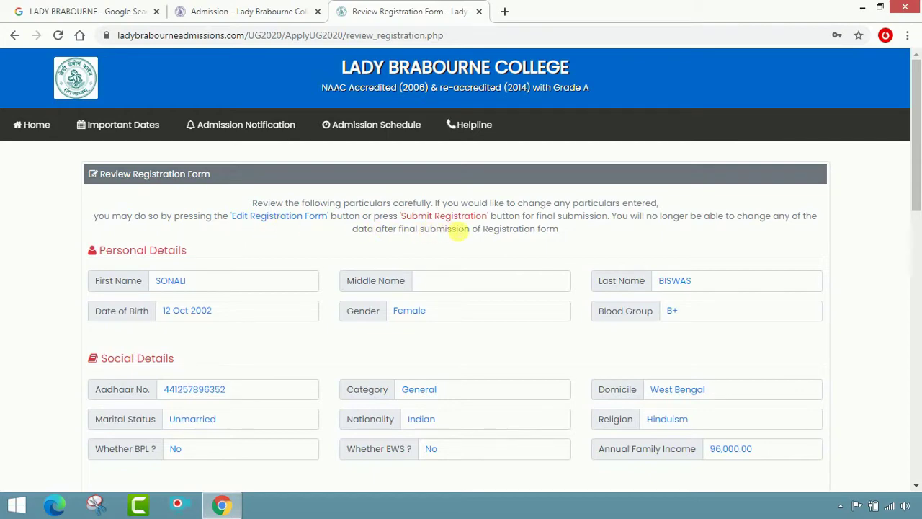
scroll(485, 234, down, 12)
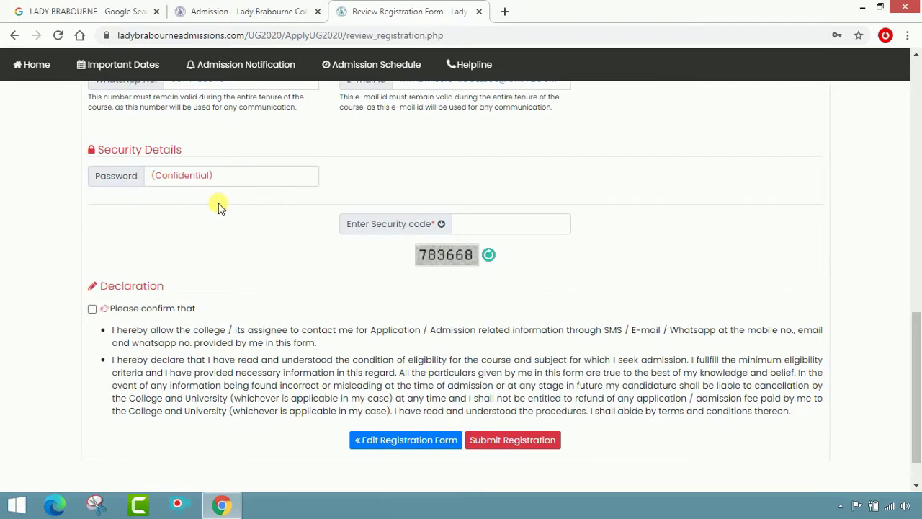
- Enter the displayed captcha security code and tick the 'Please confirm that' declaration
click(230, 177)
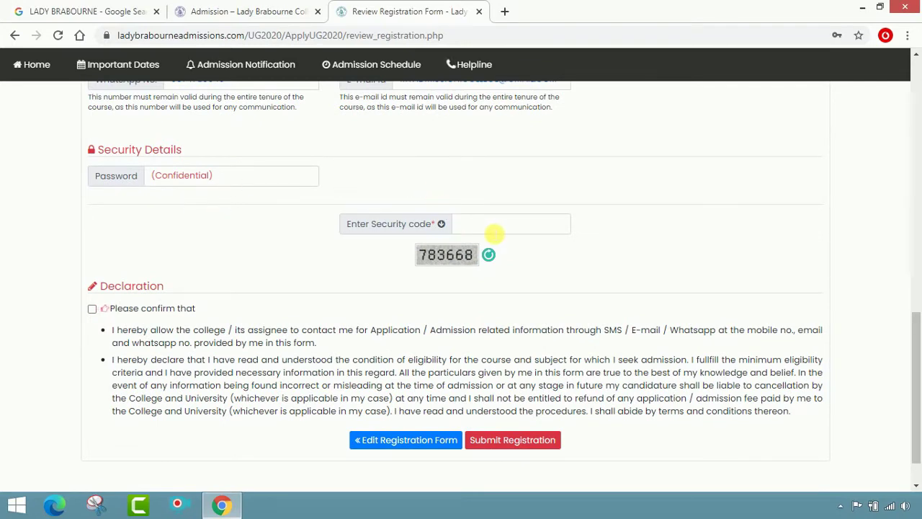
click(496, 230)
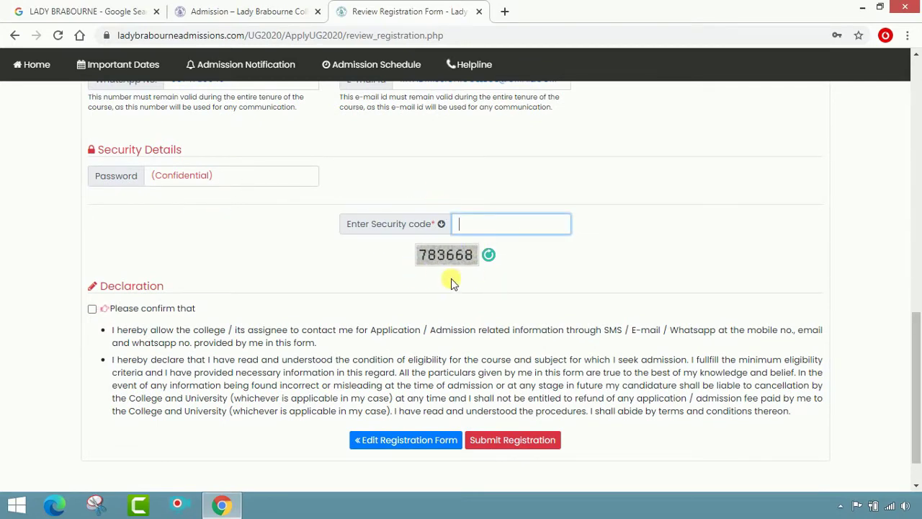
text(7836)
scroll(432, 274, up, 5)
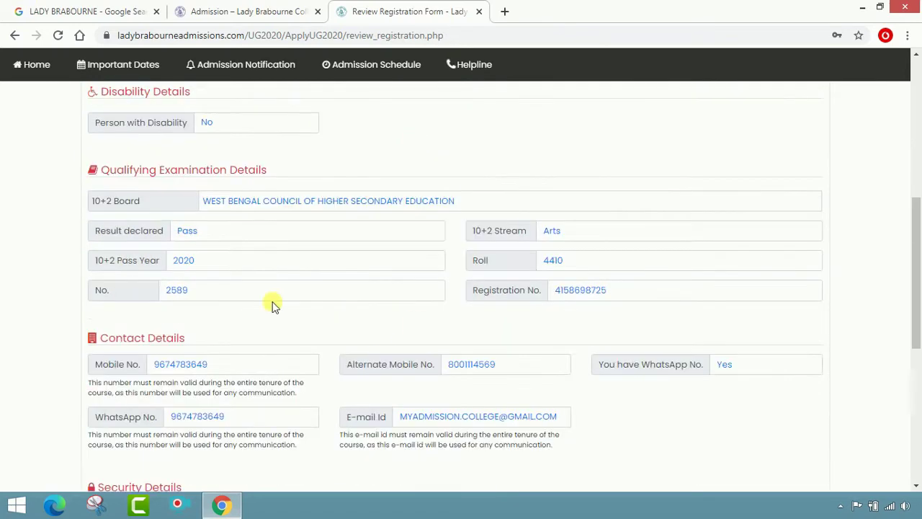
scroll(432, 296, down, 5)
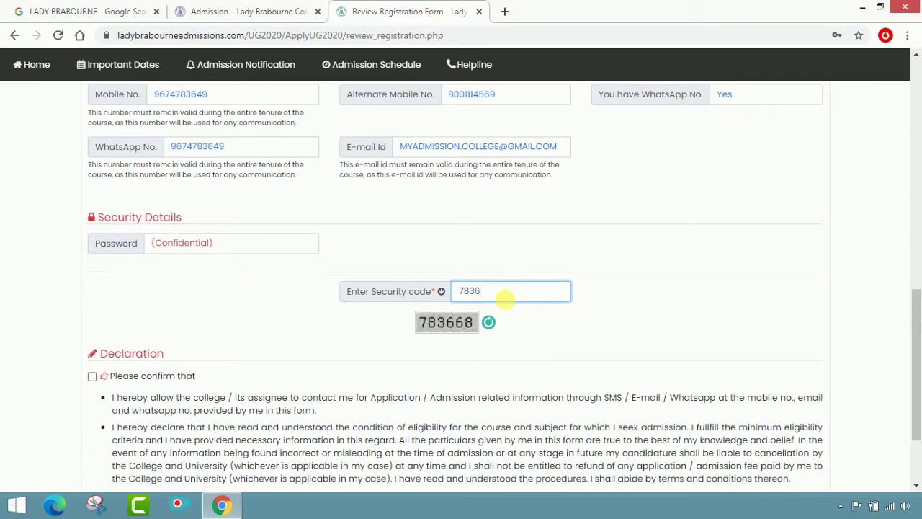
text(68)
scroll(216, 297, down, 2)
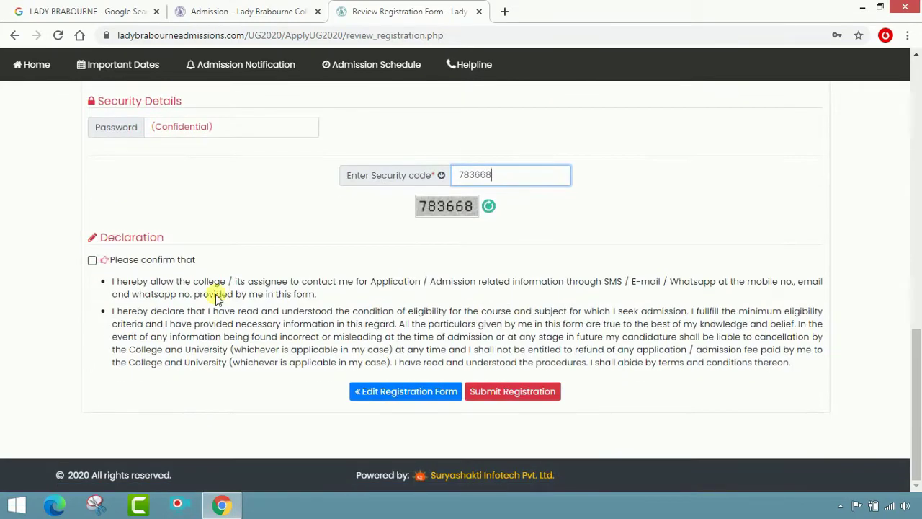
click(92, 261)
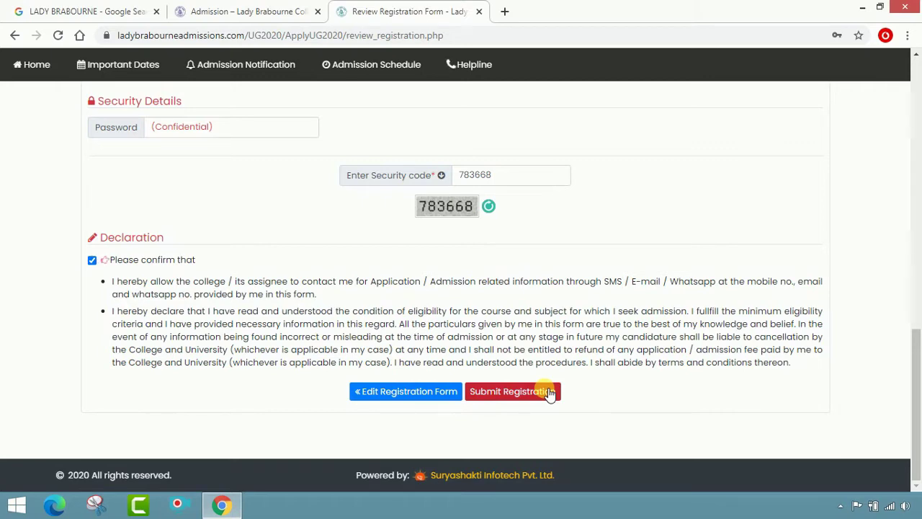
scroll(576, 217, up, 5)
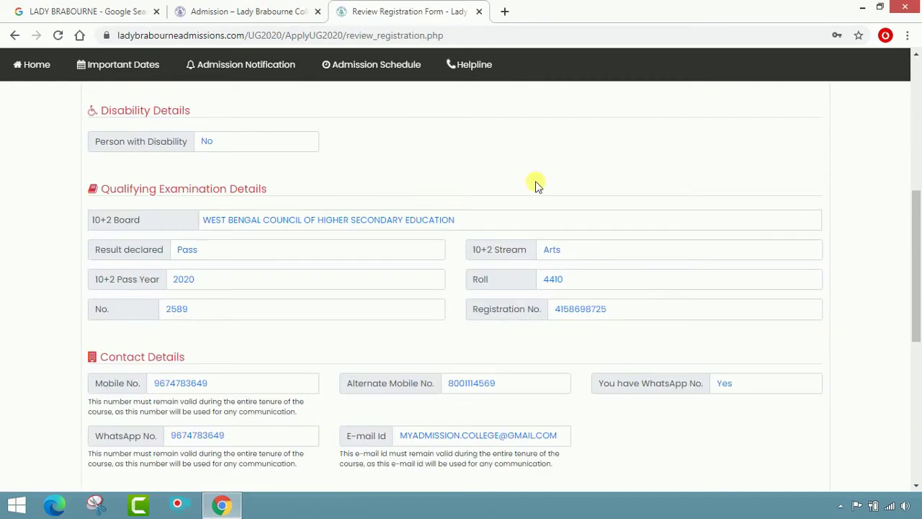
scroll(504, 266, down, 5)
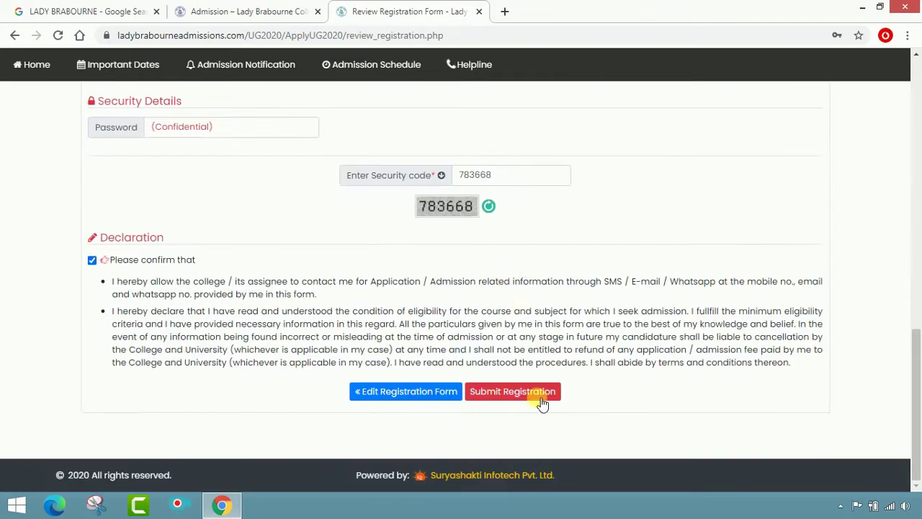
- Submit the registration, copy the new Student Id, and close the copied alert
click(511, 392)
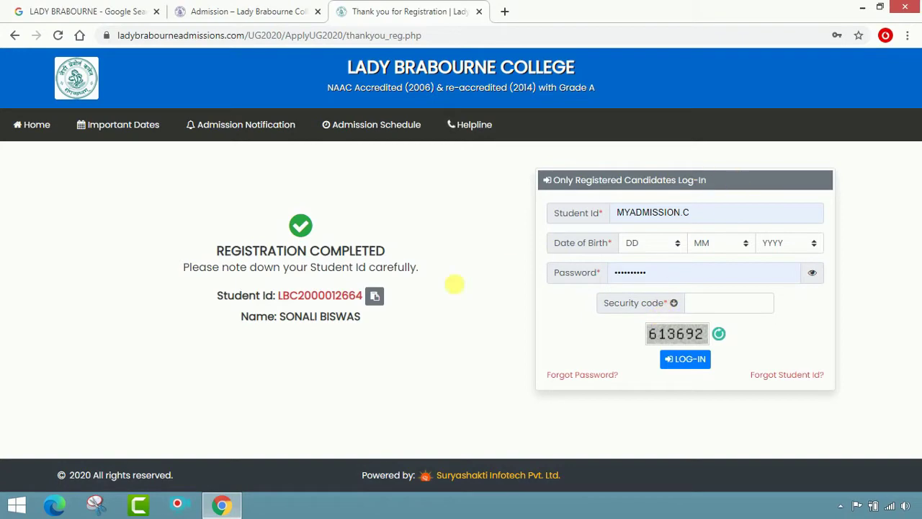
click(376, 296)
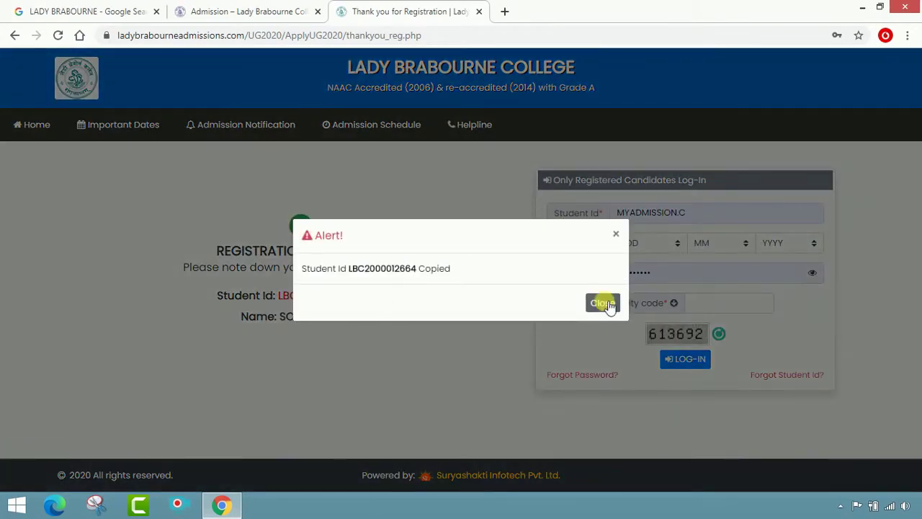
click(601, 303)
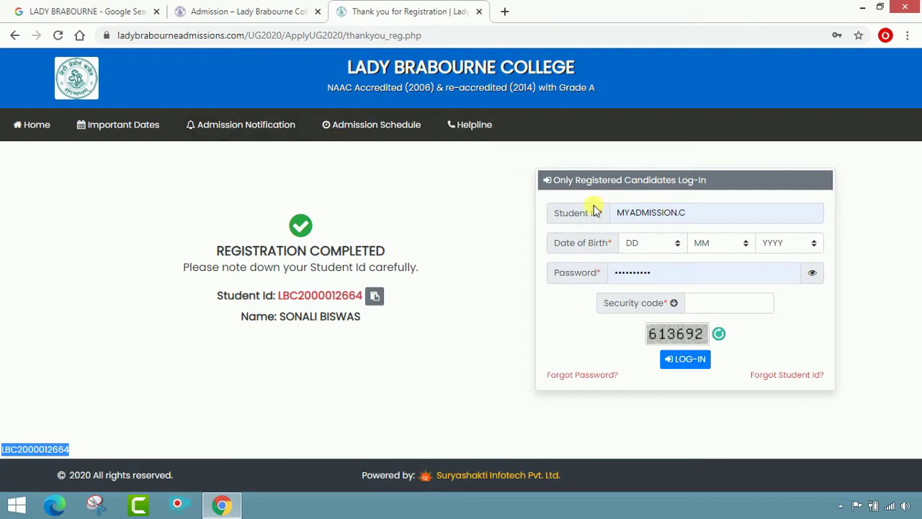
- Paste the new Student Id over the prefilled log-in Student Id
click(683, 212)
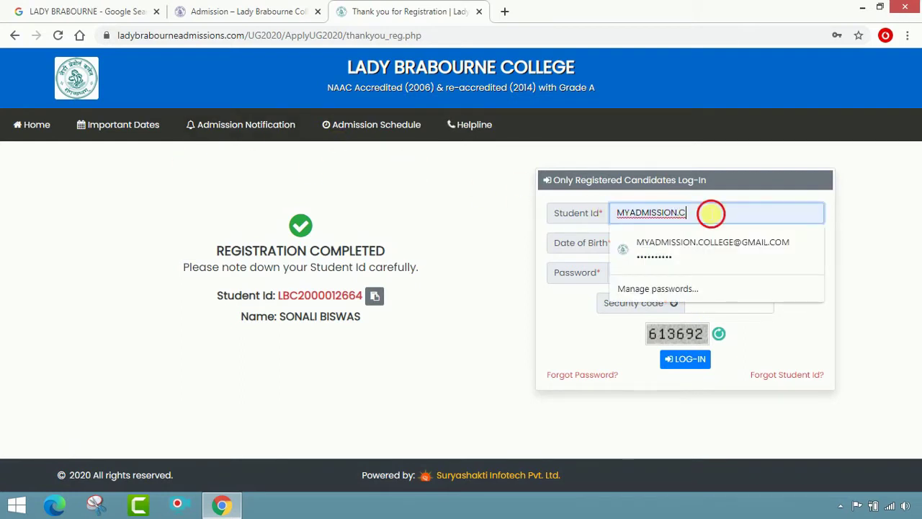
drag(710, 211, 604, 220)
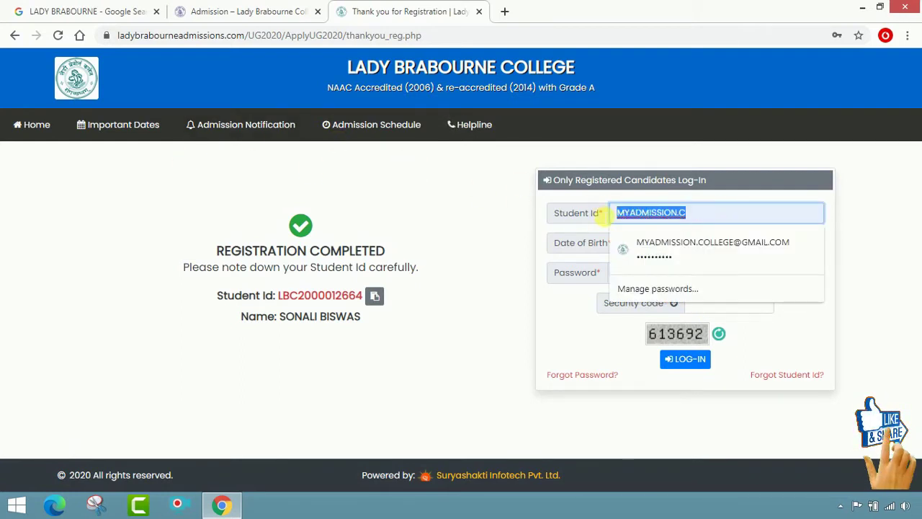
key(ctrl+v)
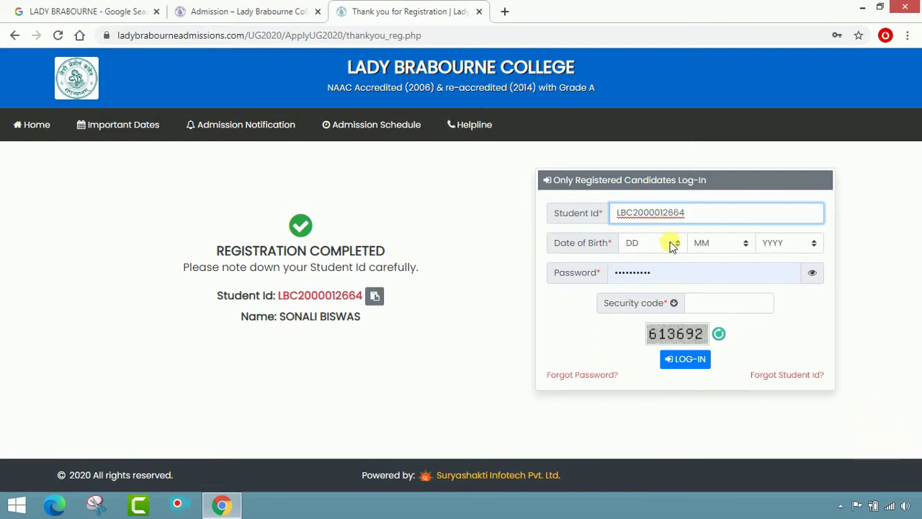
click(671, 243)
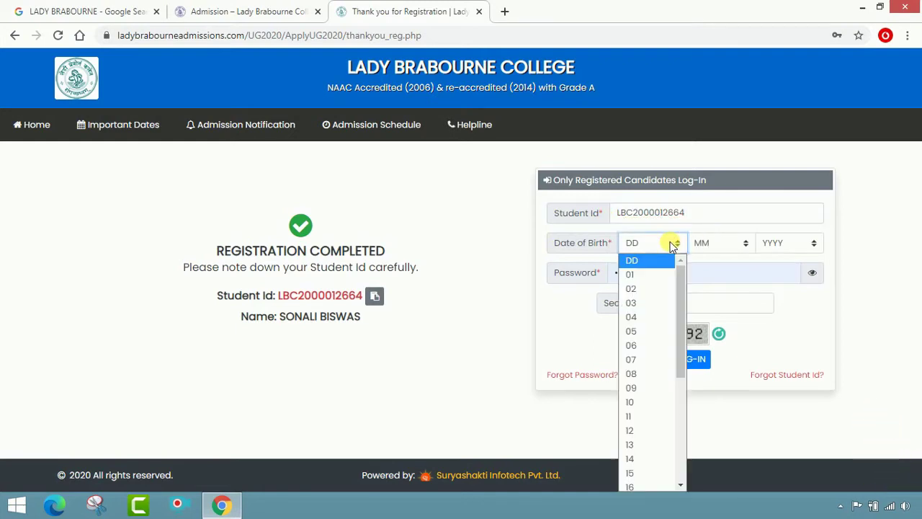
click(634, 401)
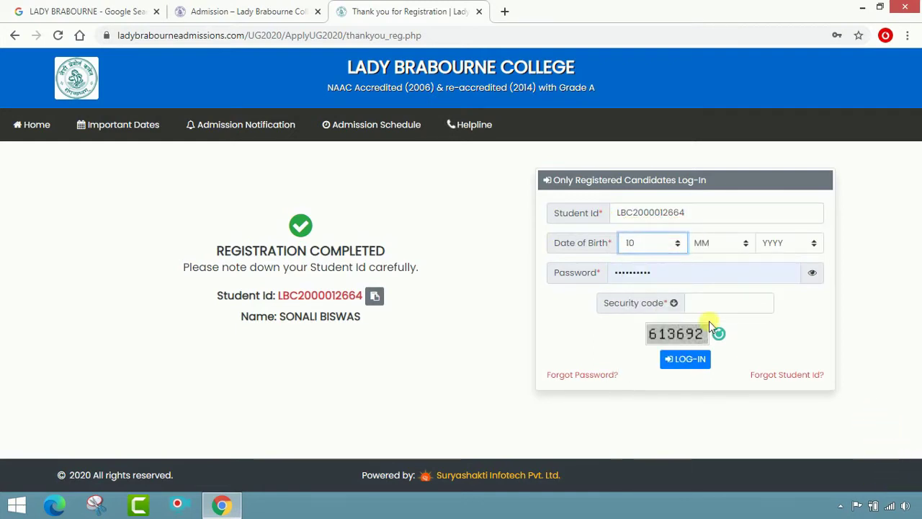
click(667, 243)
click(641, 431)
click(744, 243)
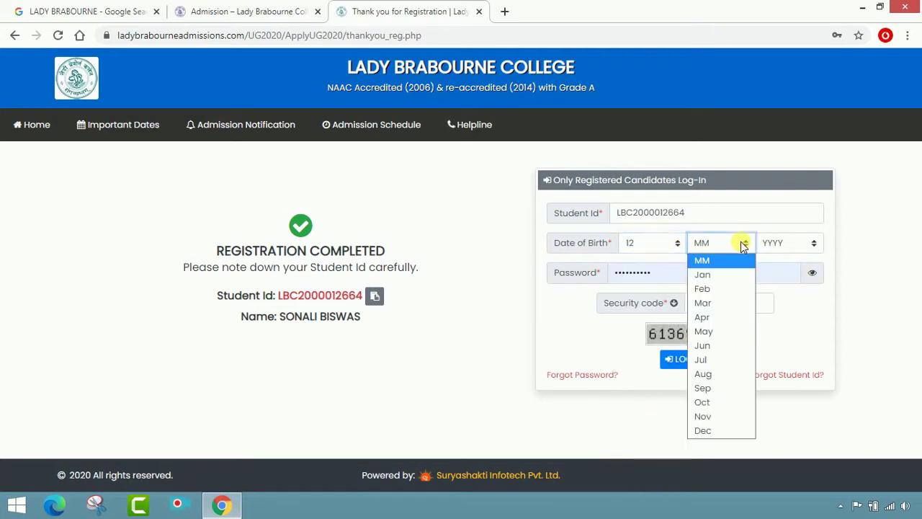
click(719, 400)
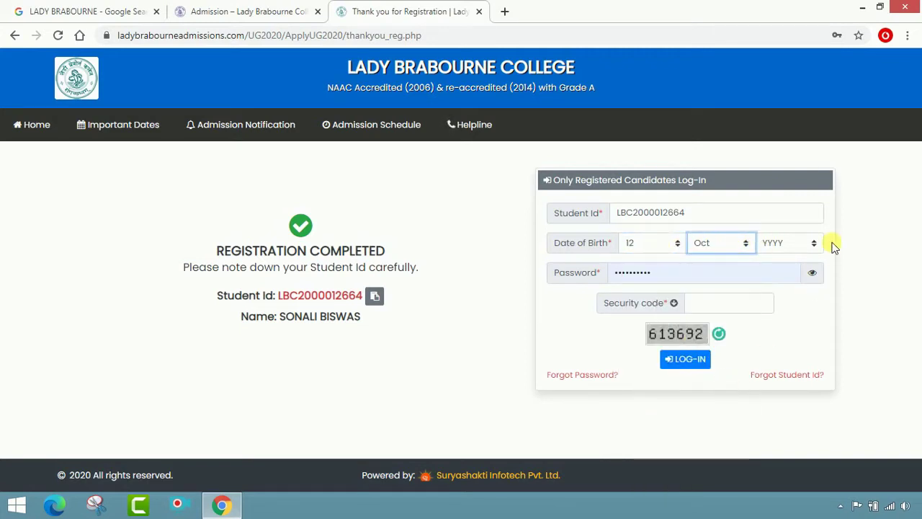
click(809, 243)
scroll(798, 346, down, 5)
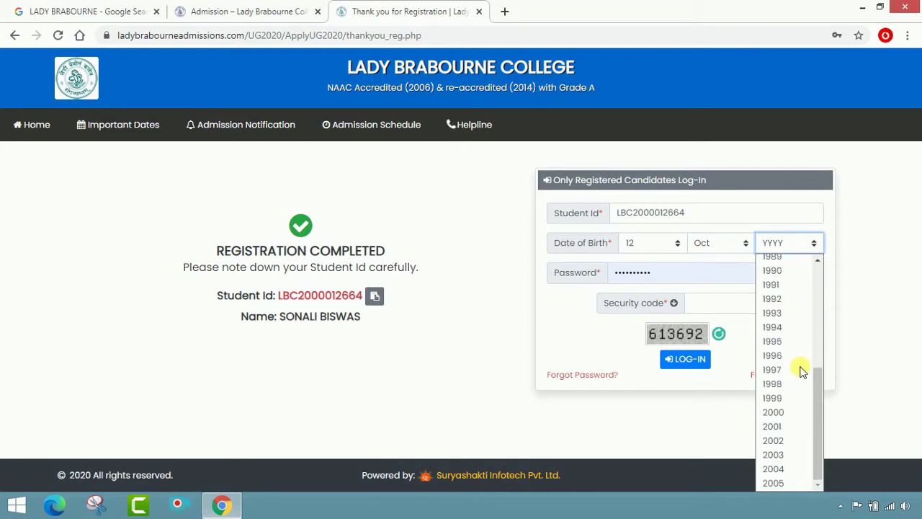
click(793, 443)
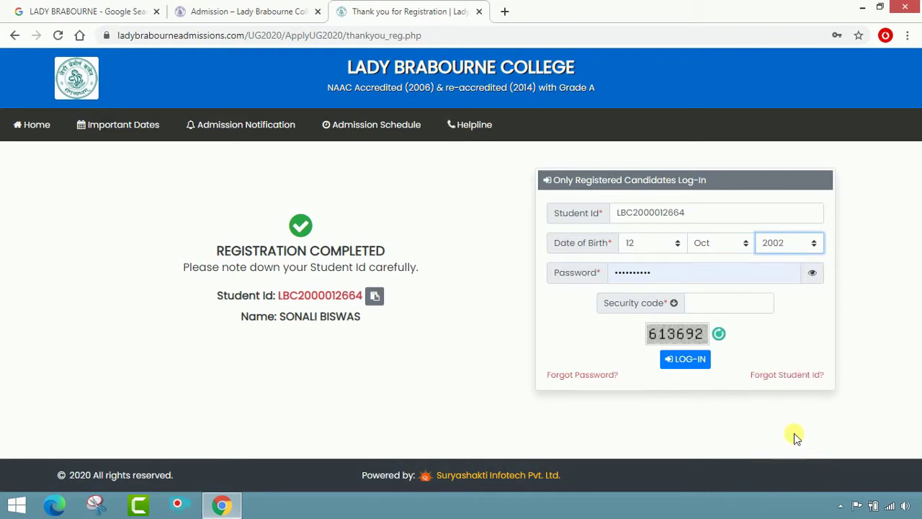
- Re-enter the account password and fill in the security code
double_click(728, 281)
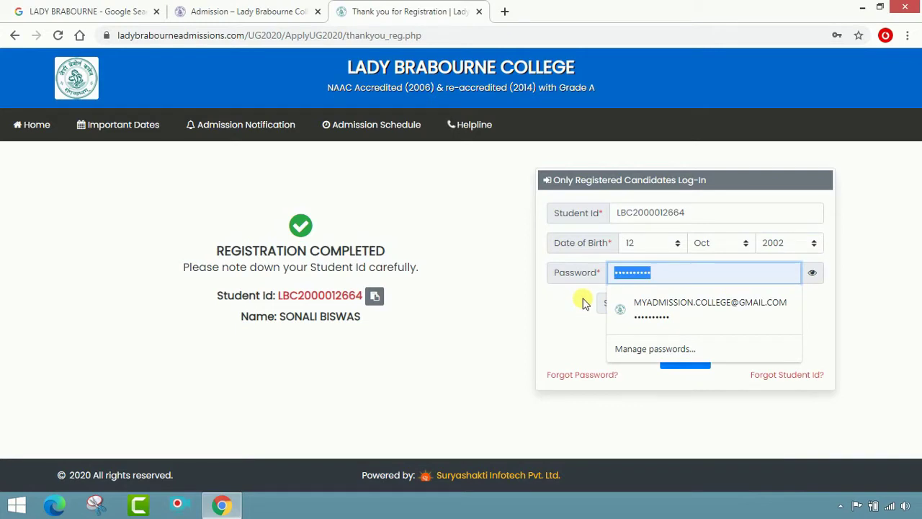
text(••)
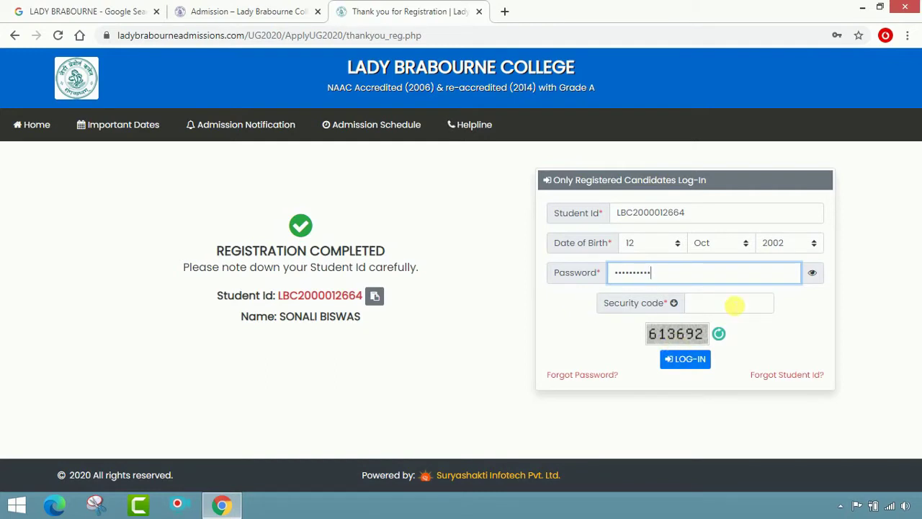
click(734, 306)
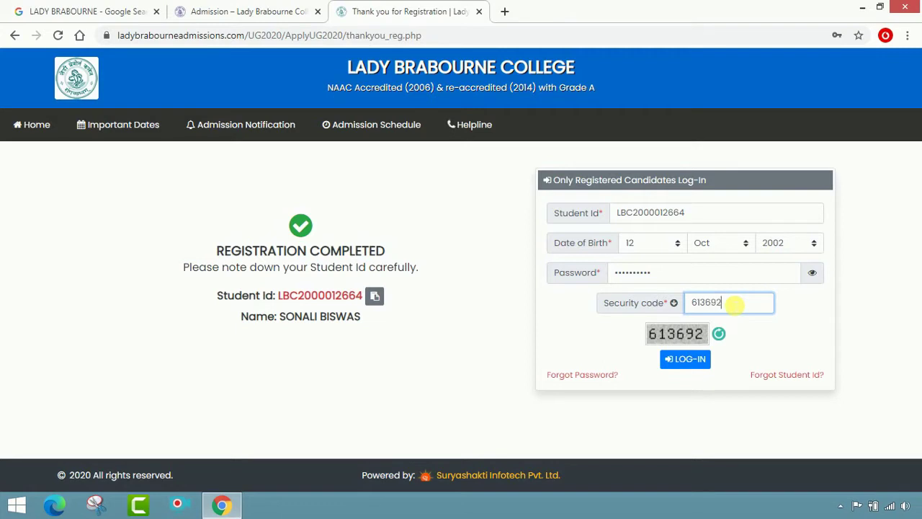
click(684, 364)
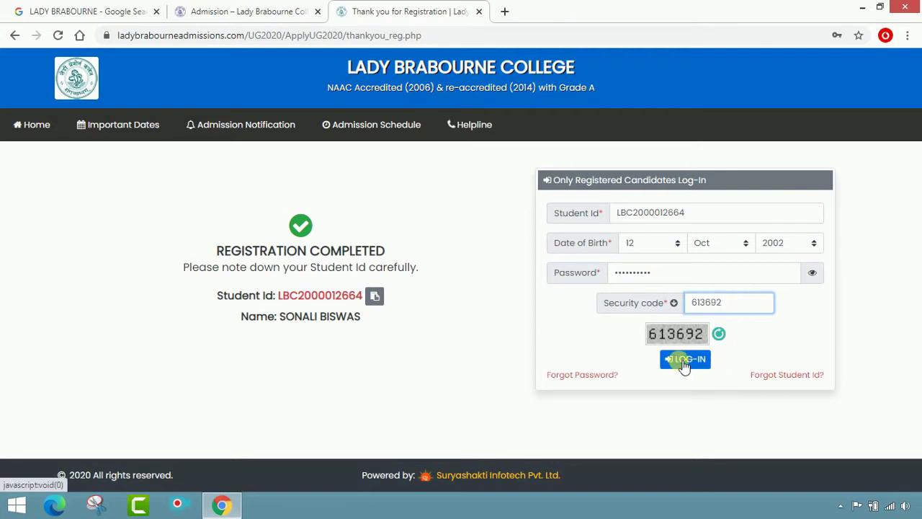
- Log in, then decline Chrome's offer to save the password
click(684, 366)
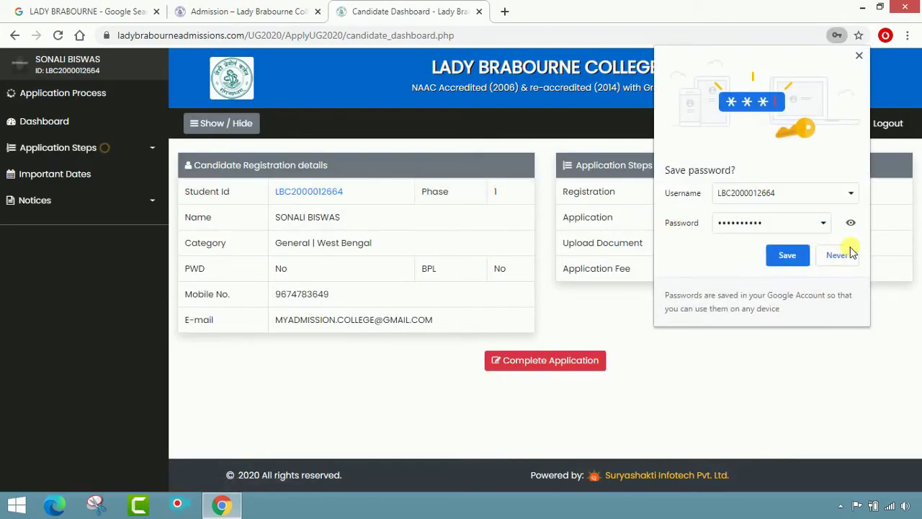
click(837, 253)
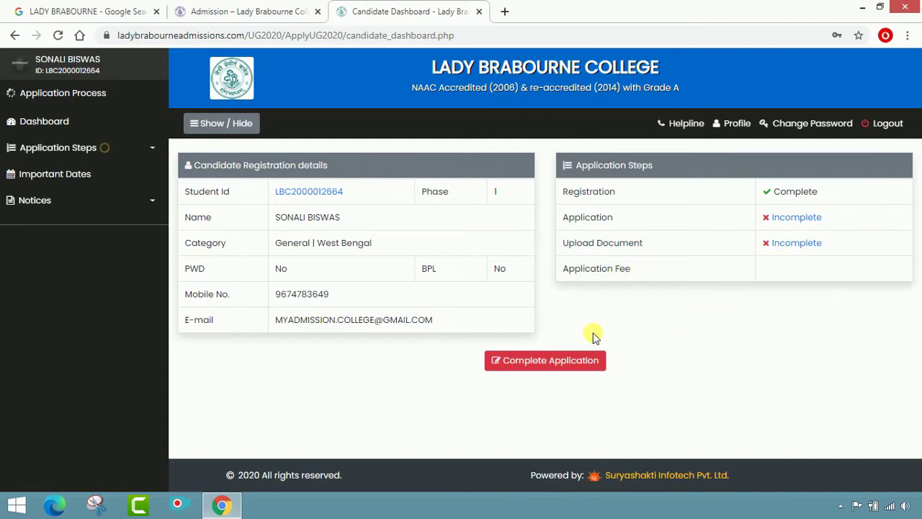
- Open the application form via Complete Application on the dashboard
click(557, 371)
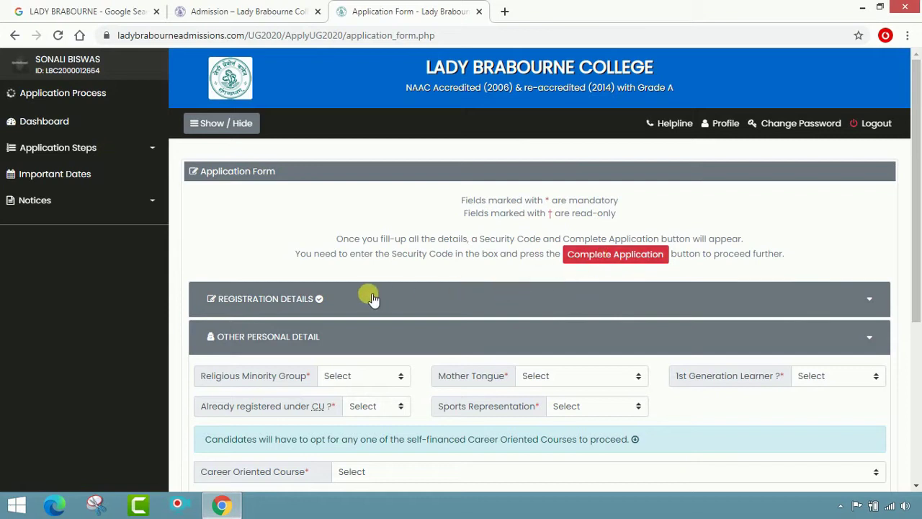
click(612, 257)
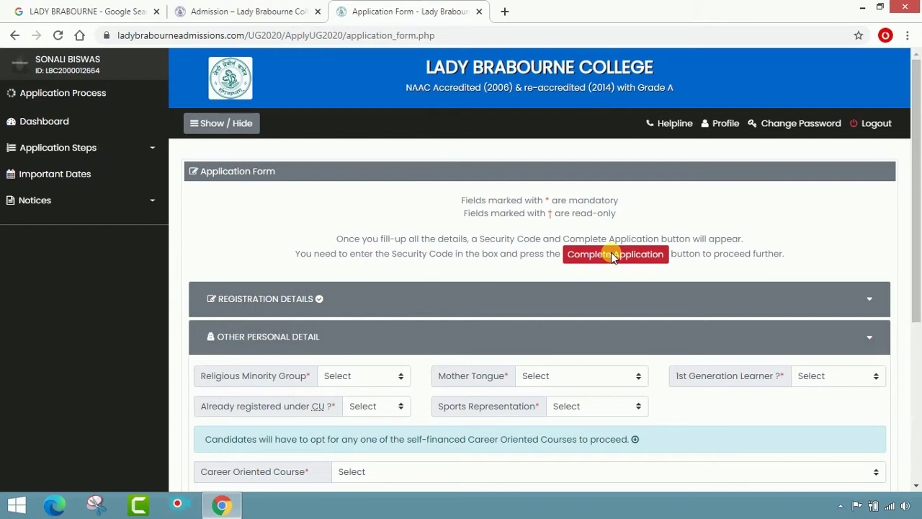
scroll(461, 284, down, 2)
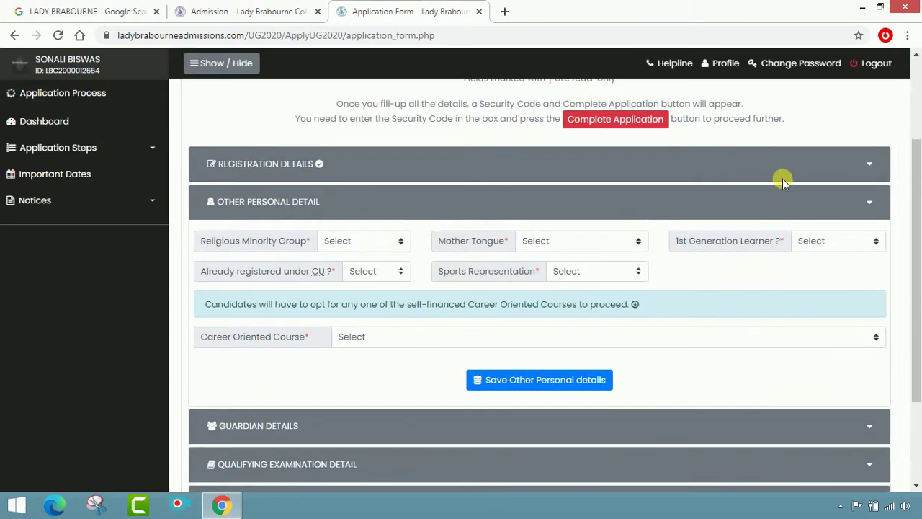
- Expand the Other Personal Detail section of the application form
click(849, 165)
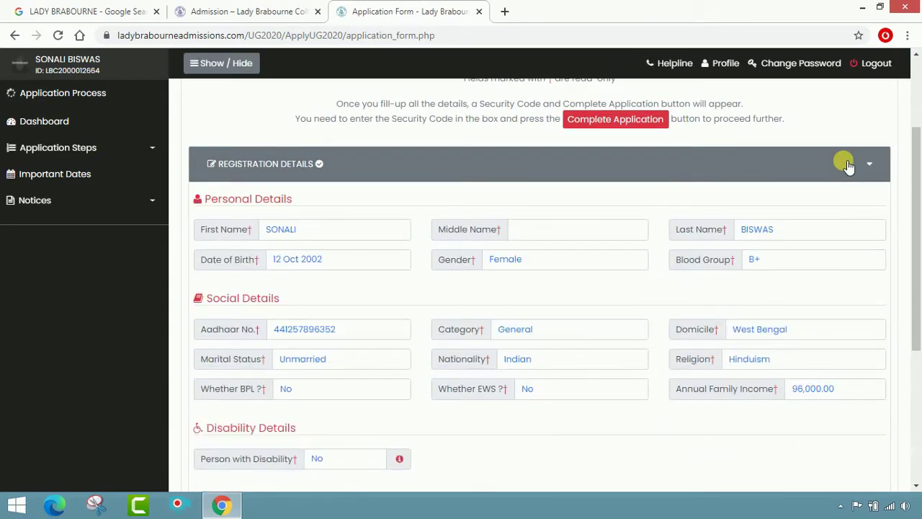
click(848, 165)
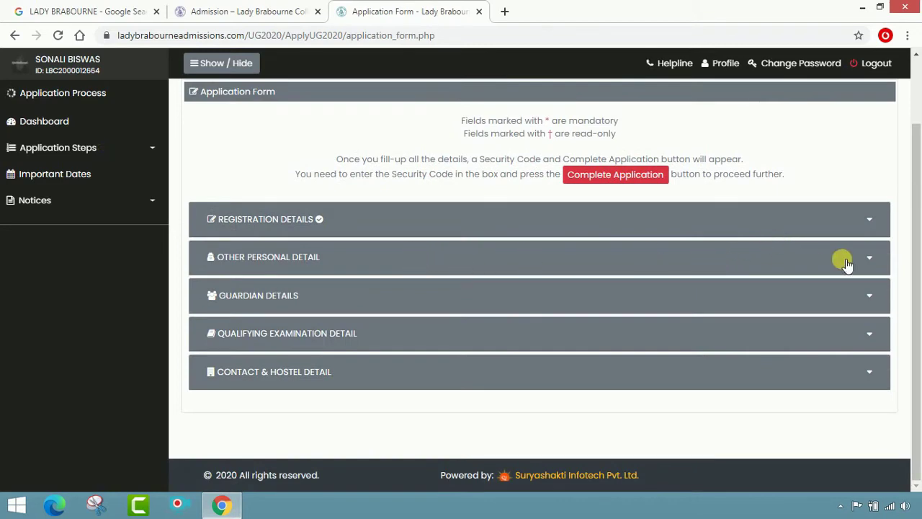
click(847, 264)
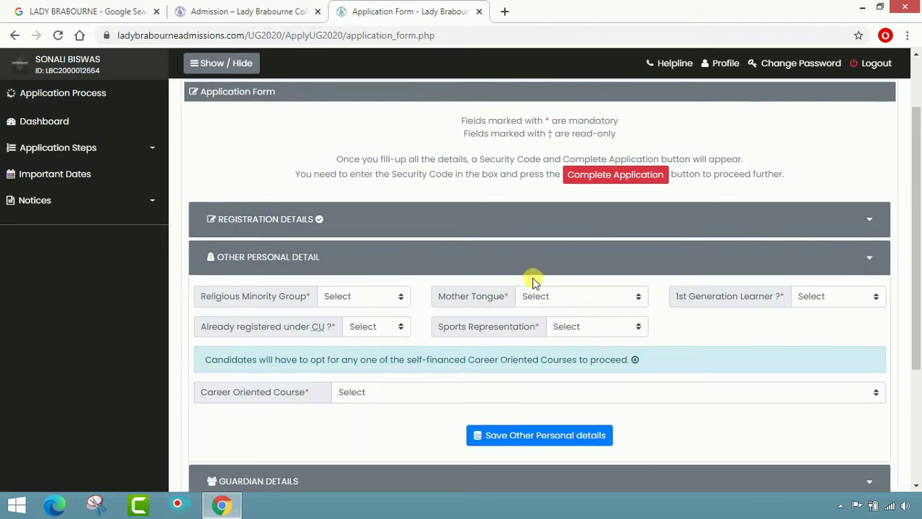
click(800, 220)
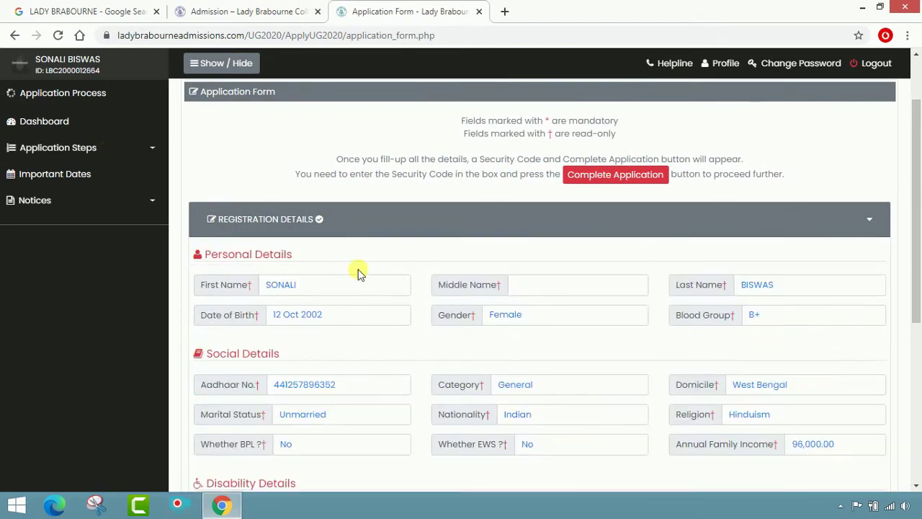
scroll(457, 340, down, 3)
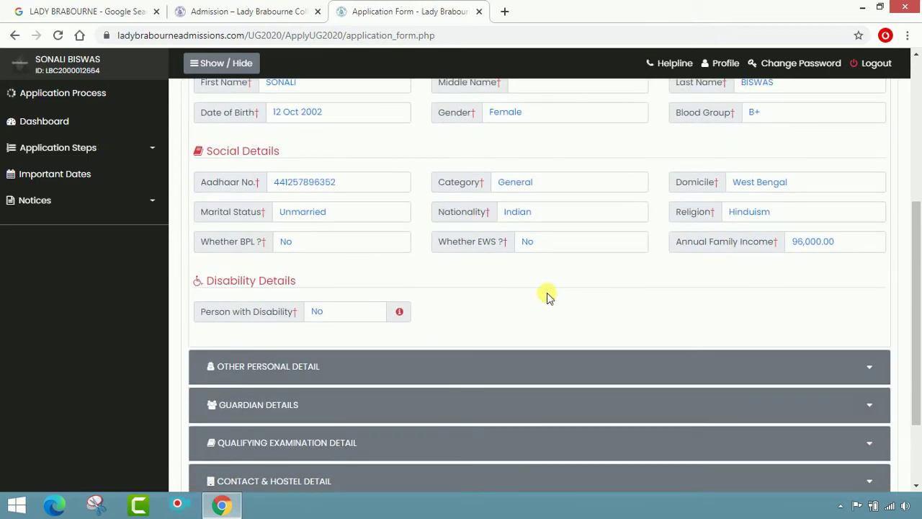
scroll(547, 296, down, 2)
click(853, 258)
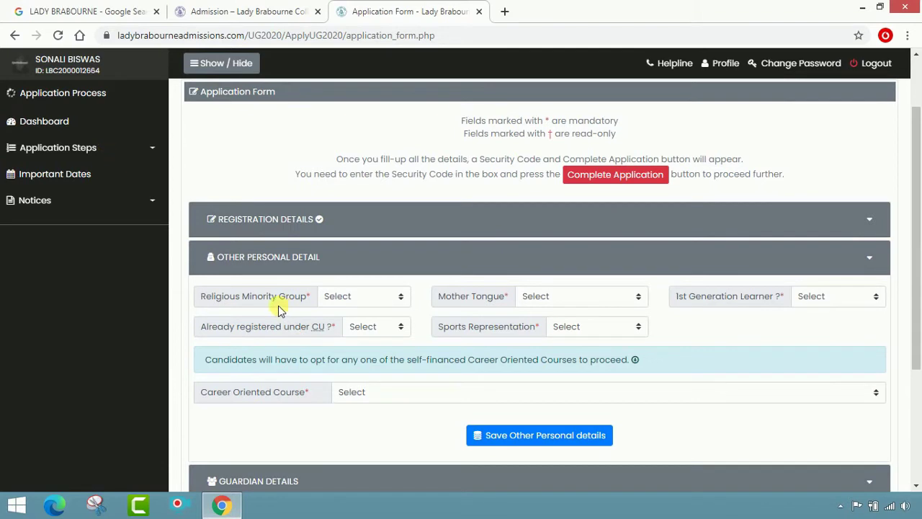
- Answer No for Religious Minority Group and 1st Generation Learner, with Bengali as mother tongue
click(400, 298)
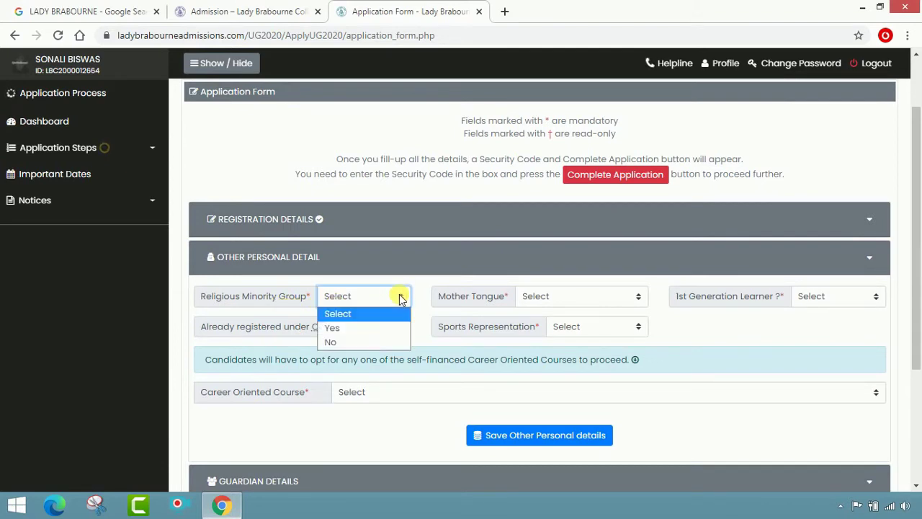
click(380, 342)
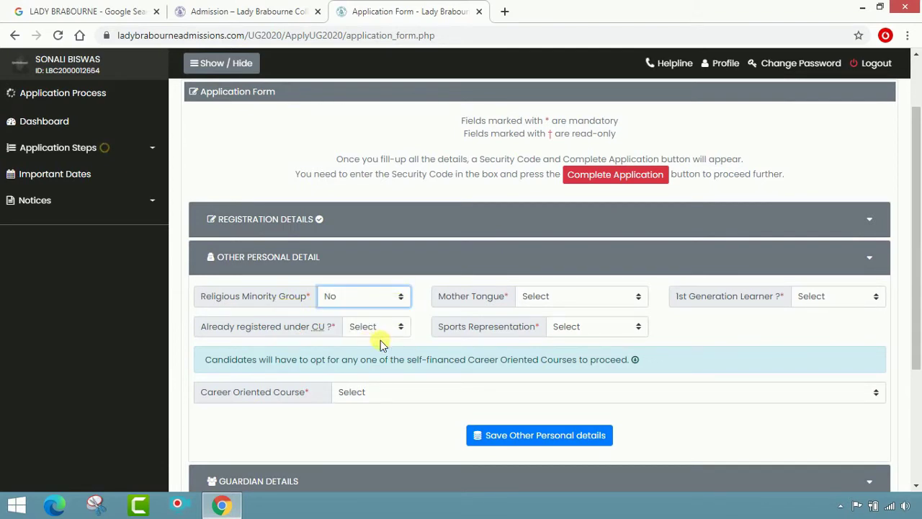
click(637, 298)
scroll(597, 72, down, 1)
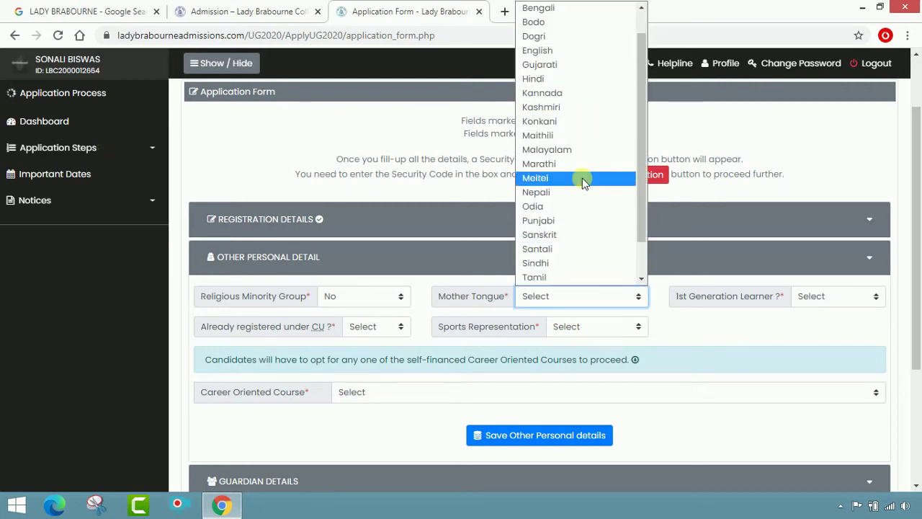
scroll(580, 206, up, 1)
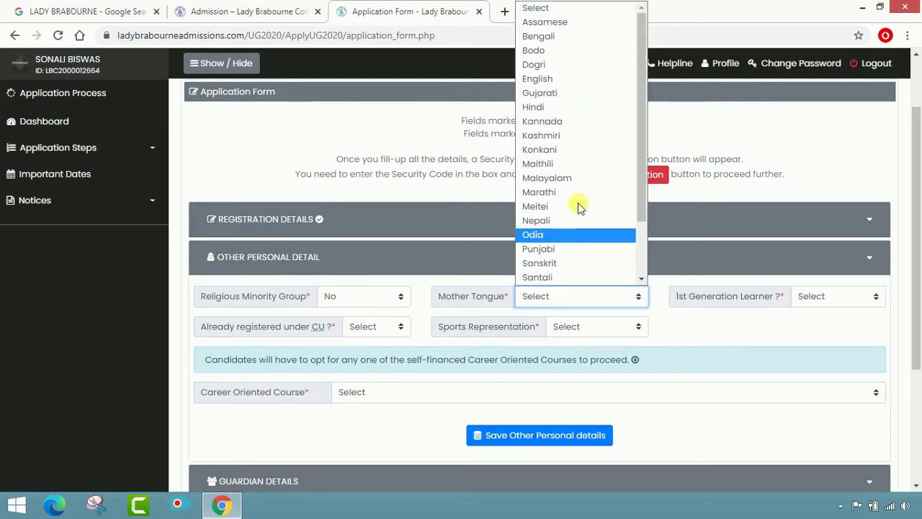
click(570, 36)
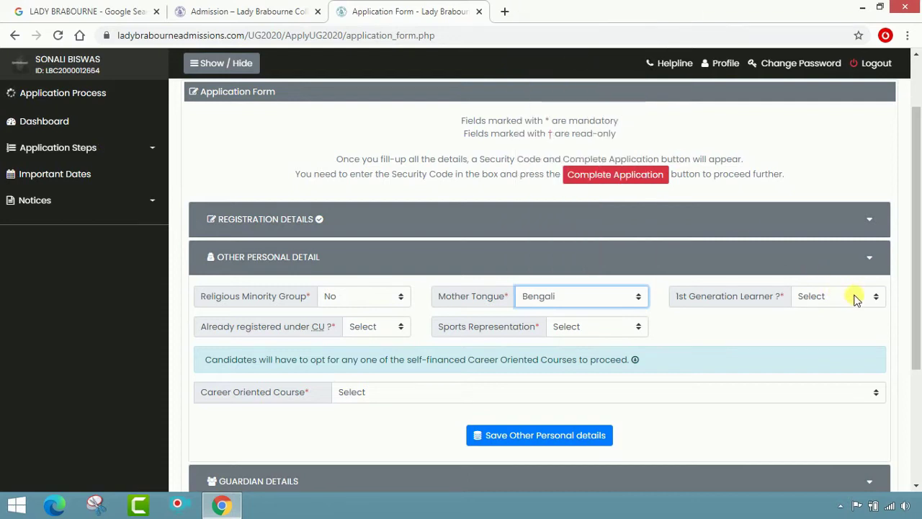
click(878, 303)
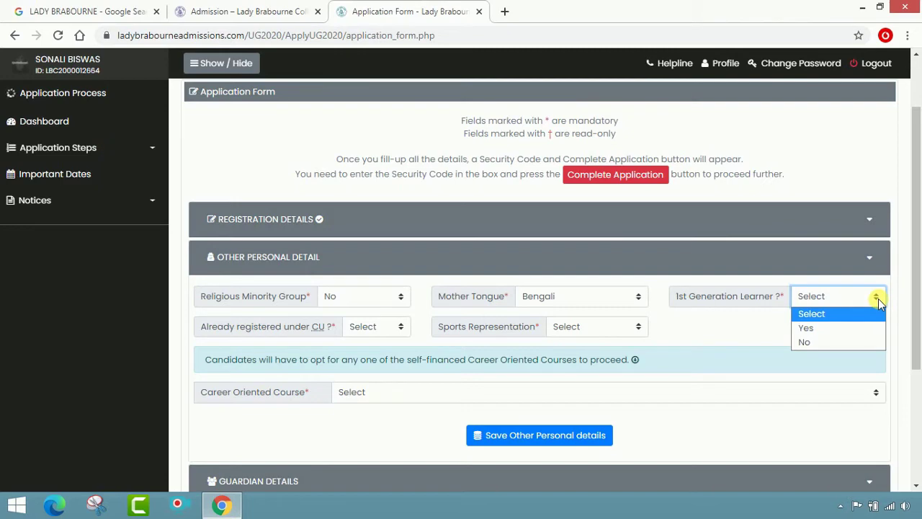
click(855, 343)
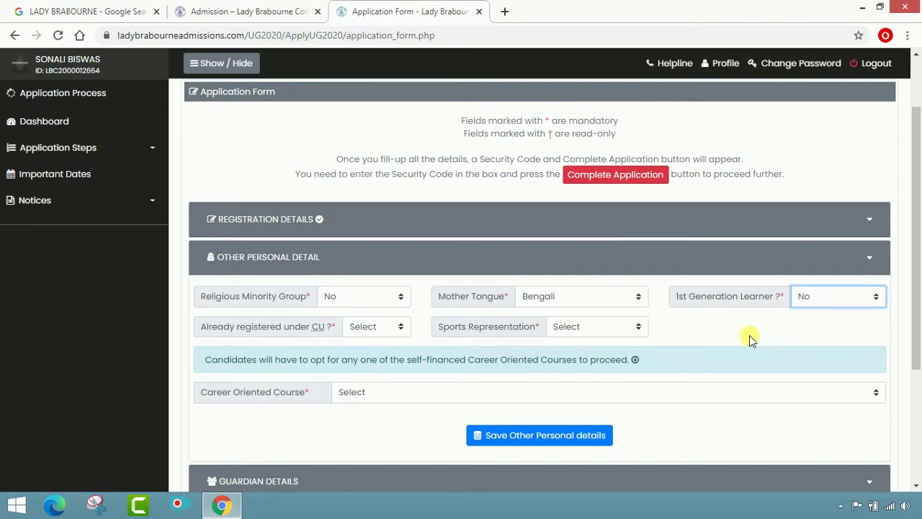
- Answer No for CU registration and Sports, choose Computer Applications, and save
click(398, 330)
click(381, 373)
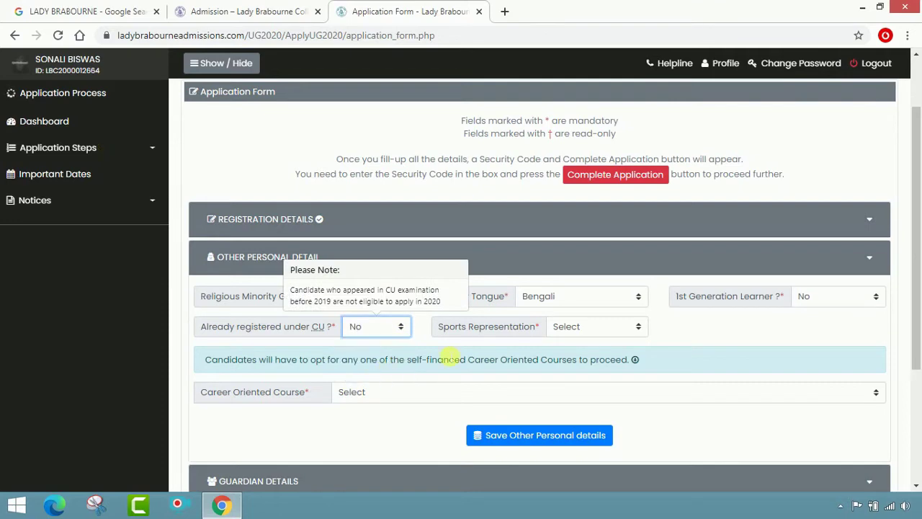
click(633, 328)
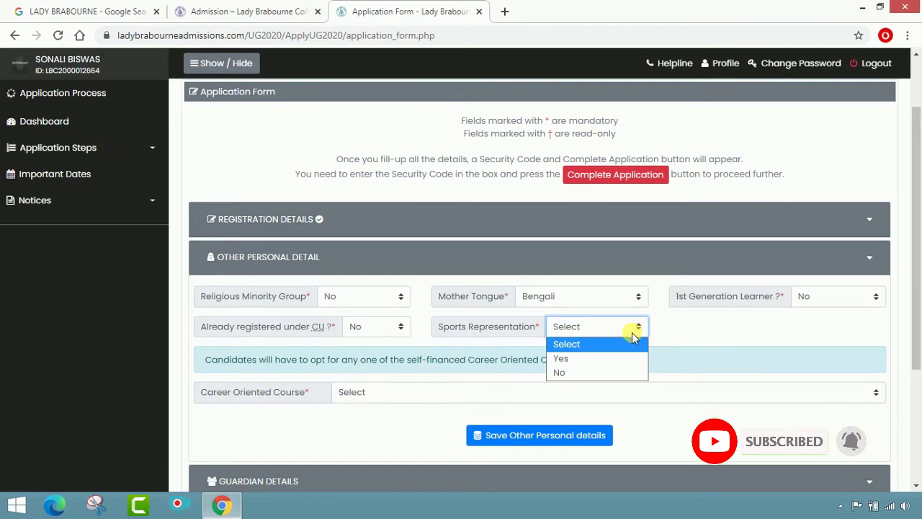
click(613, 372)
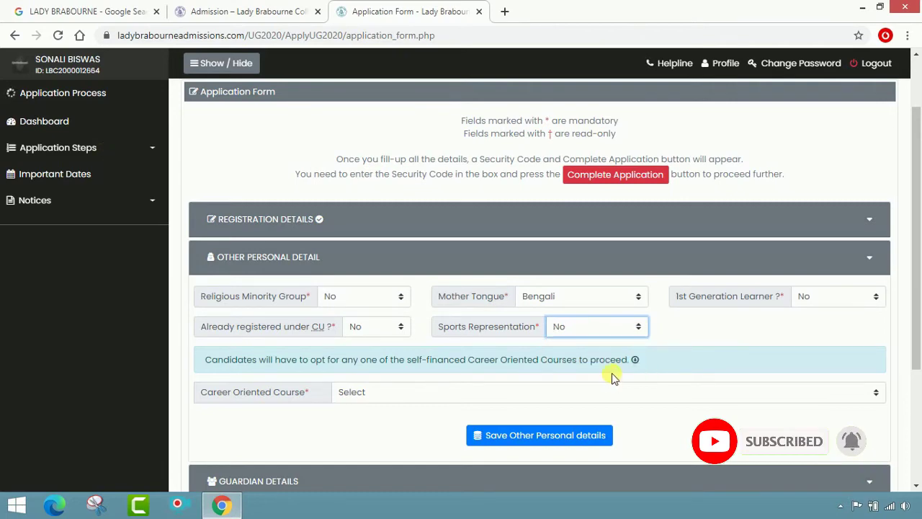
scroll(639, 373, down, 2)
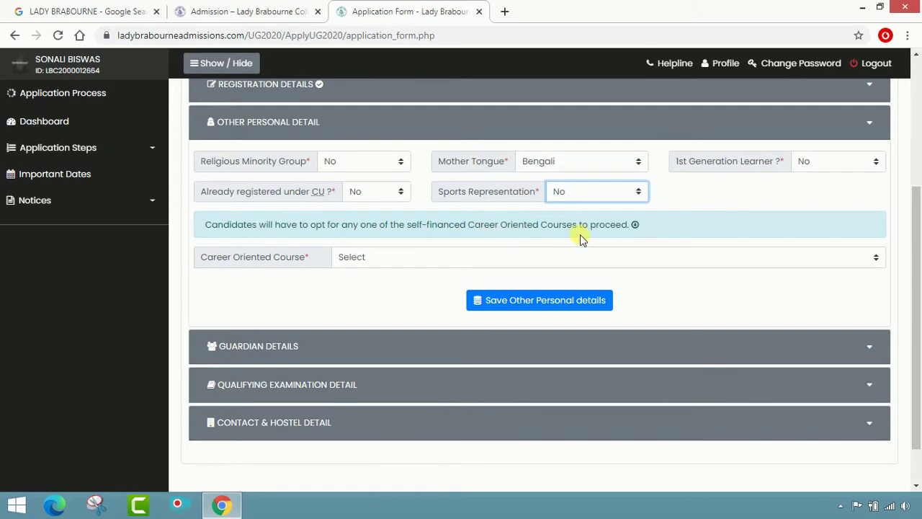
click(875, 257)
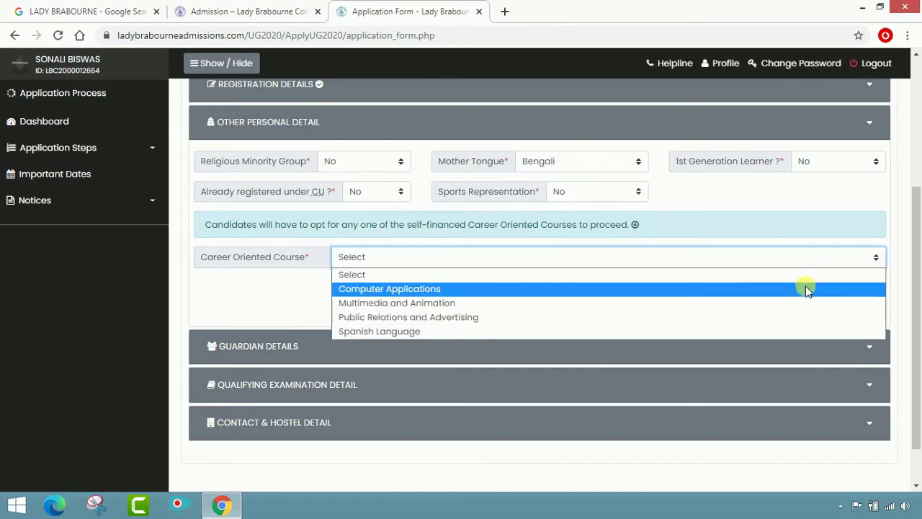
click(769, 291)
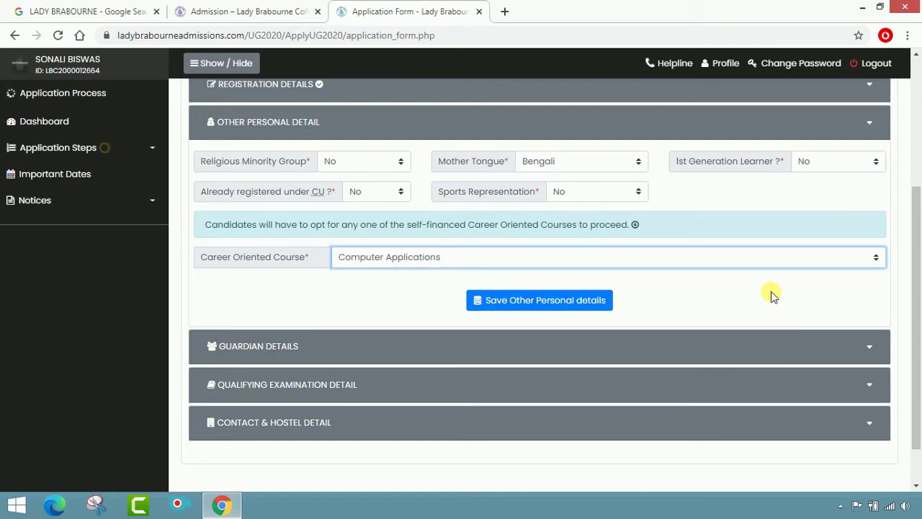
click(525, 311)
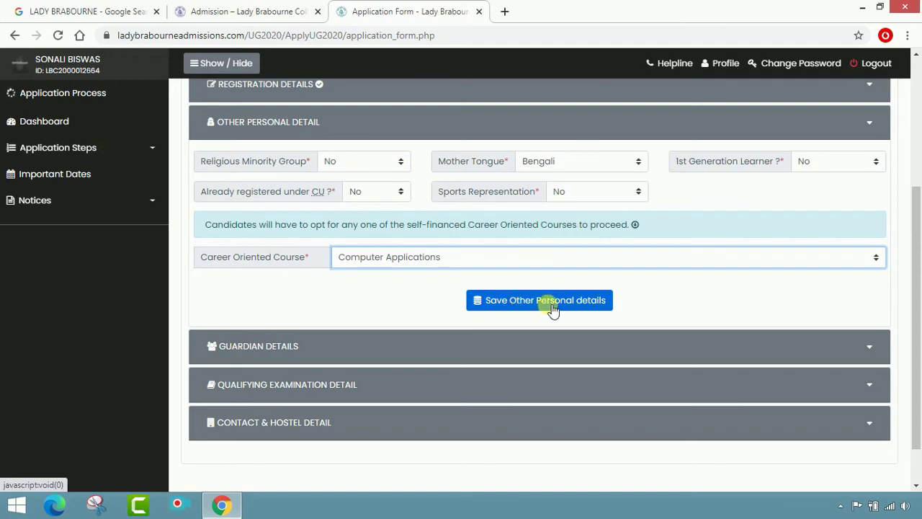
click(551, 308)
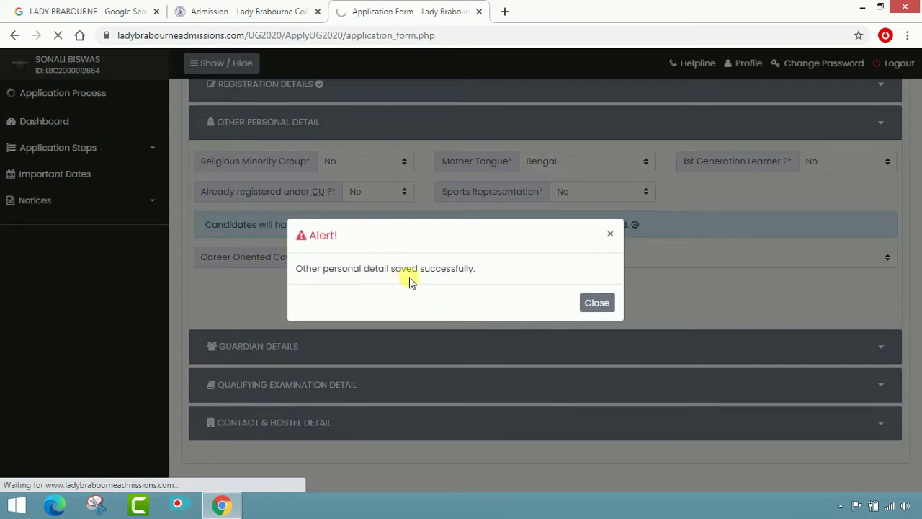
- Close the success alert and expand Other Personal Detail and Guardian Details sections
click(596, 303)
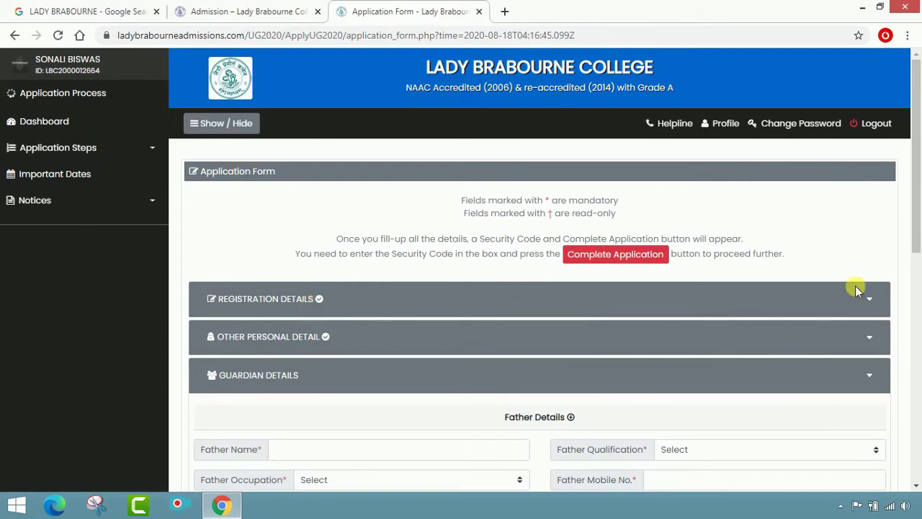
click(863, 299)
scroll(861, 319, down, 5)
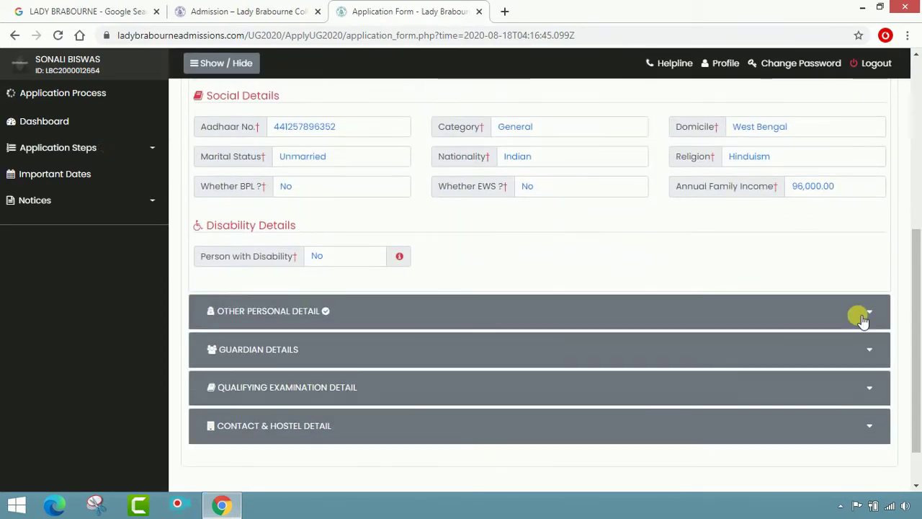
click(863, 319)
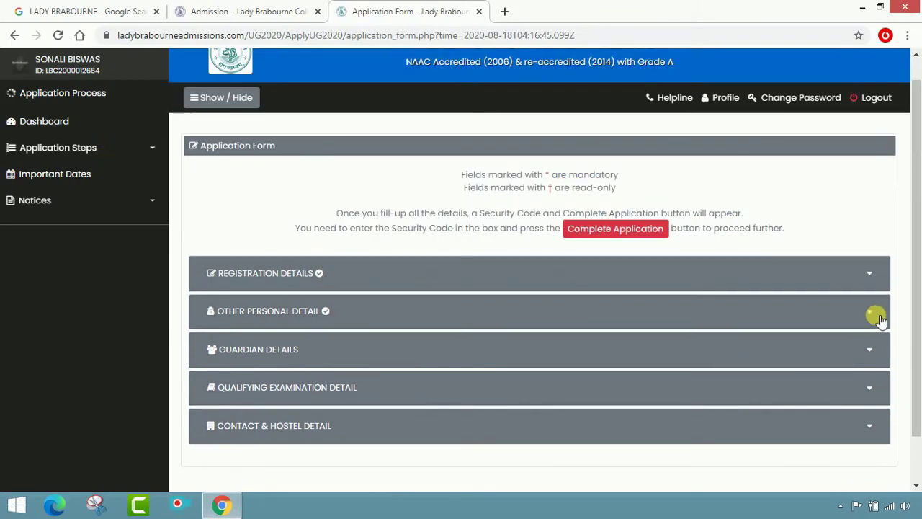
scroll(878, 319, down, 3)
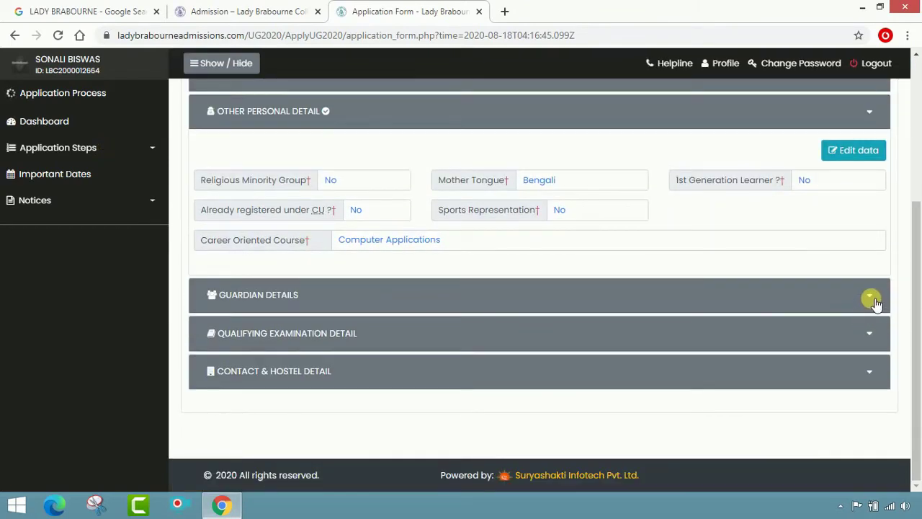
click(869, 298)
scroll(761, 309, down, 2)
- Enter the father's name, Graduate qualification, Business occupation and his mobile number
click(459, 245)
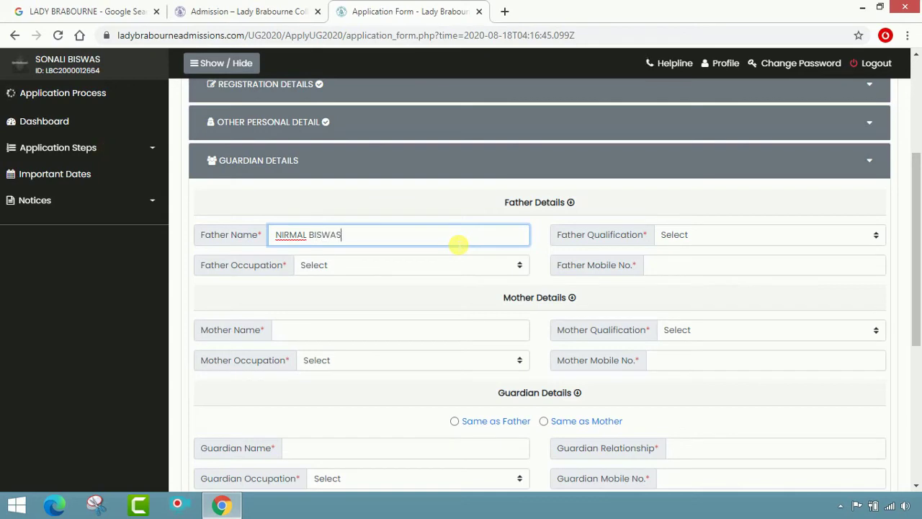
key(Tab)
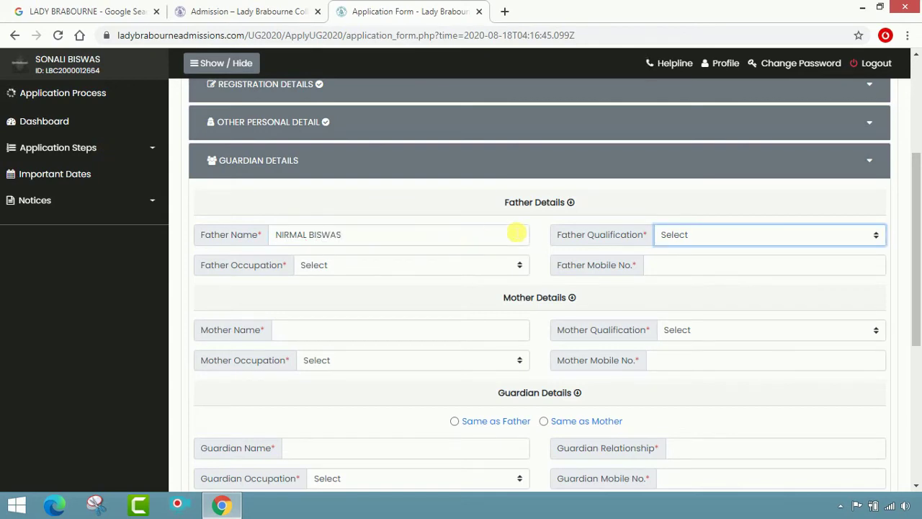
click(871, 233)
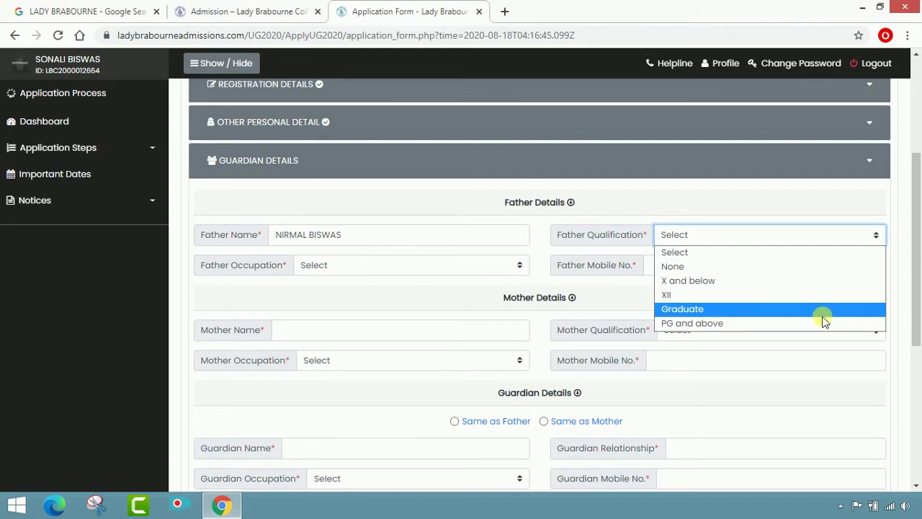
click(820, 311)
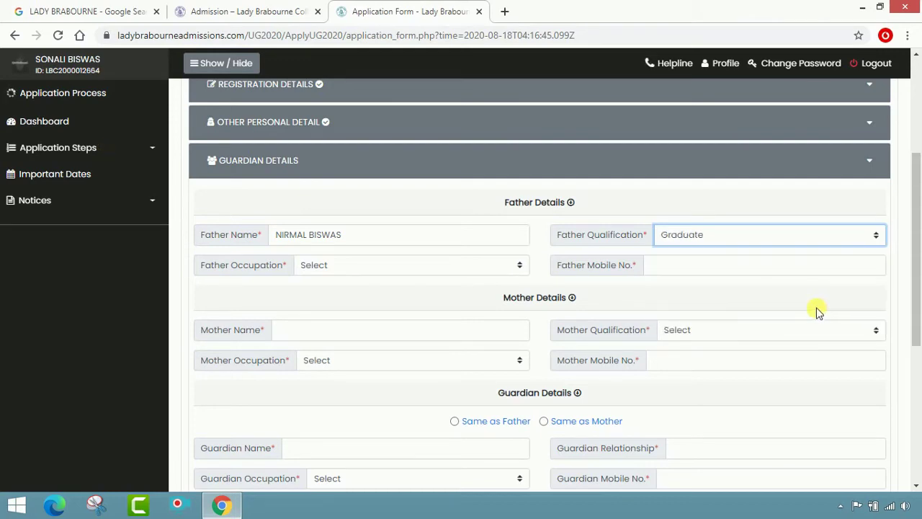
click(516, 268)
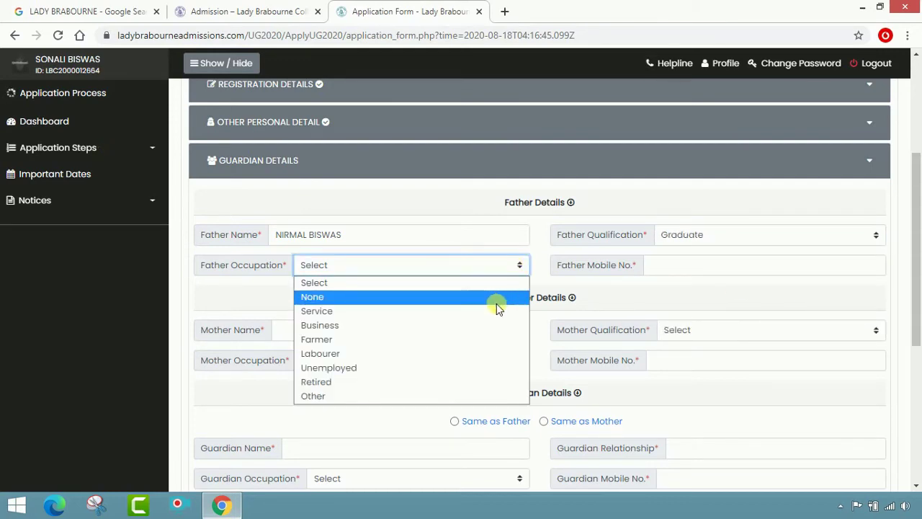
click(469, 332)
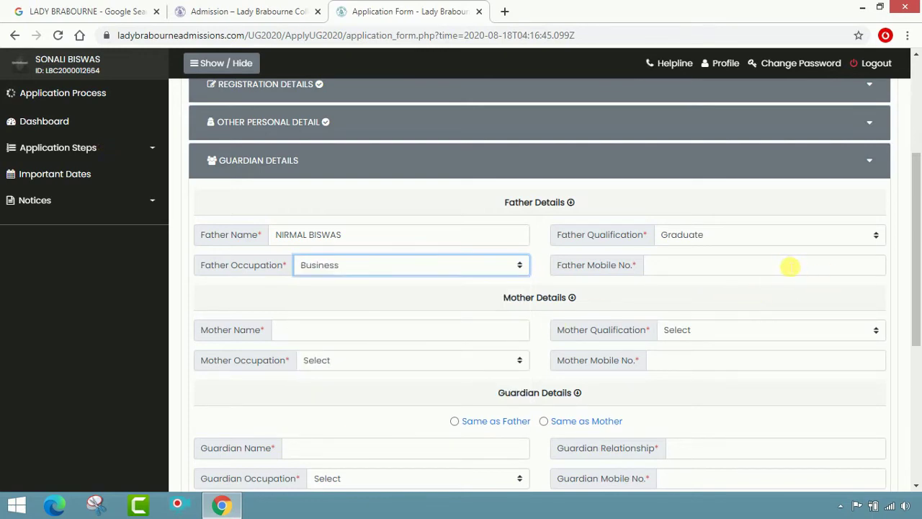
click(789, 267)
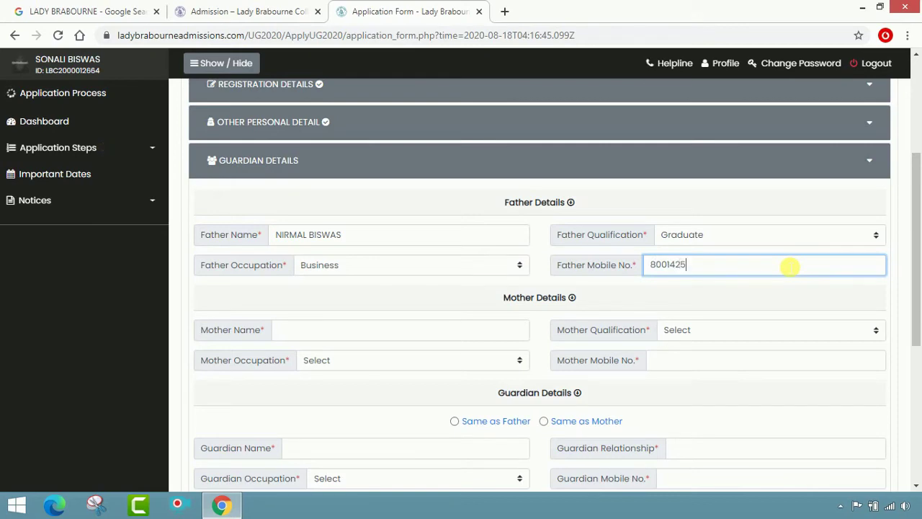
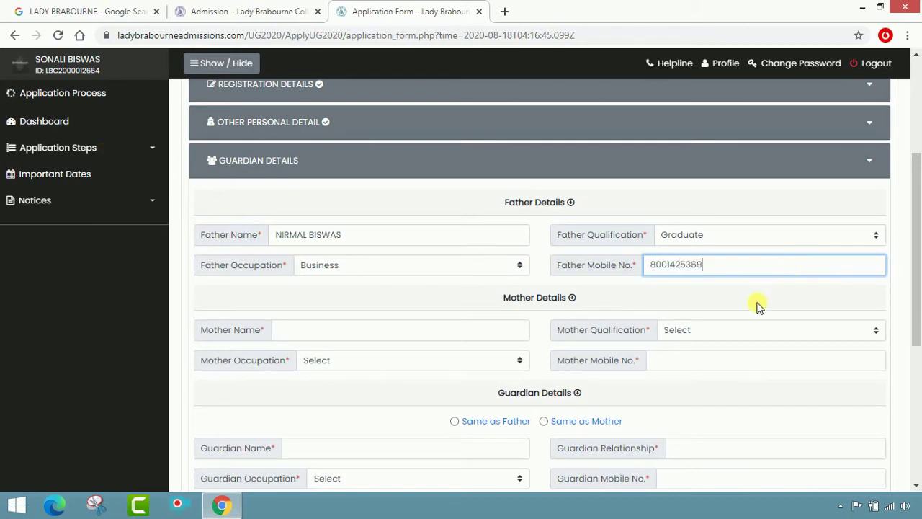
- Enter the mother's name, Graduate qualification, Housewife occupation and her mobile number
click(752, 303)
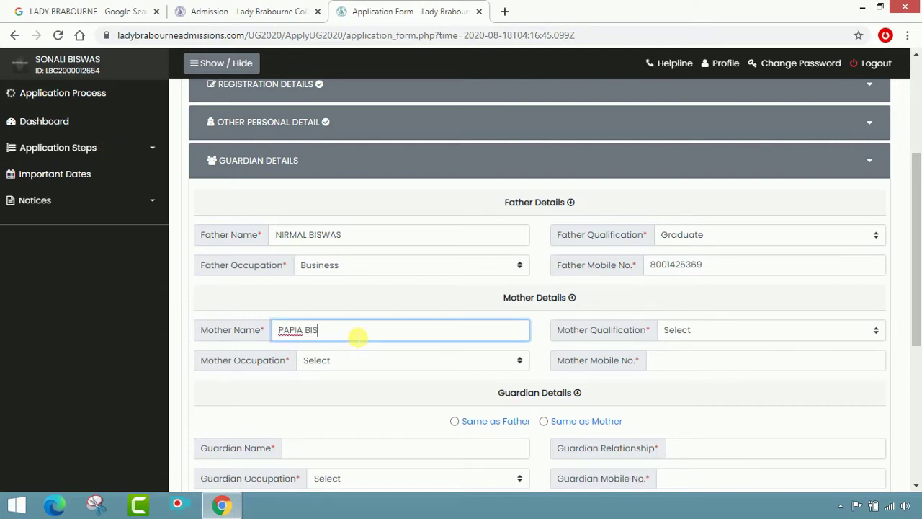
key(Tab)
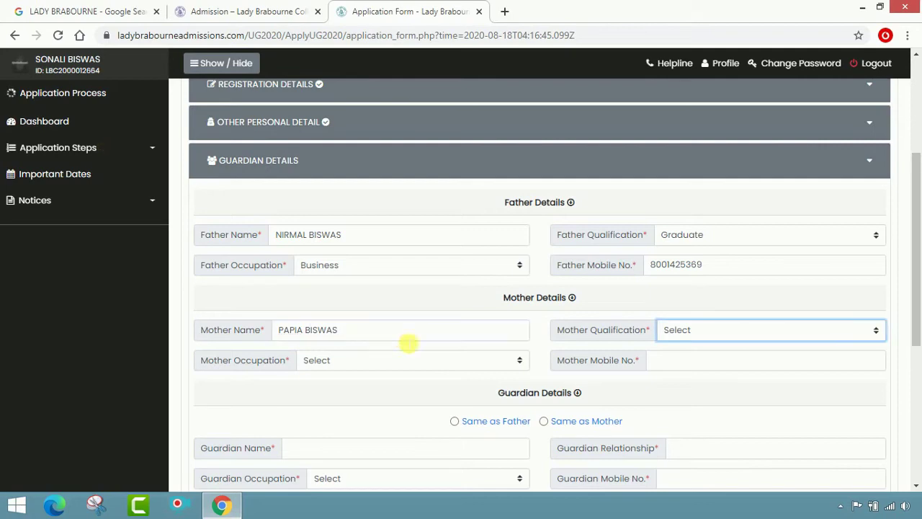
click(855, 332)
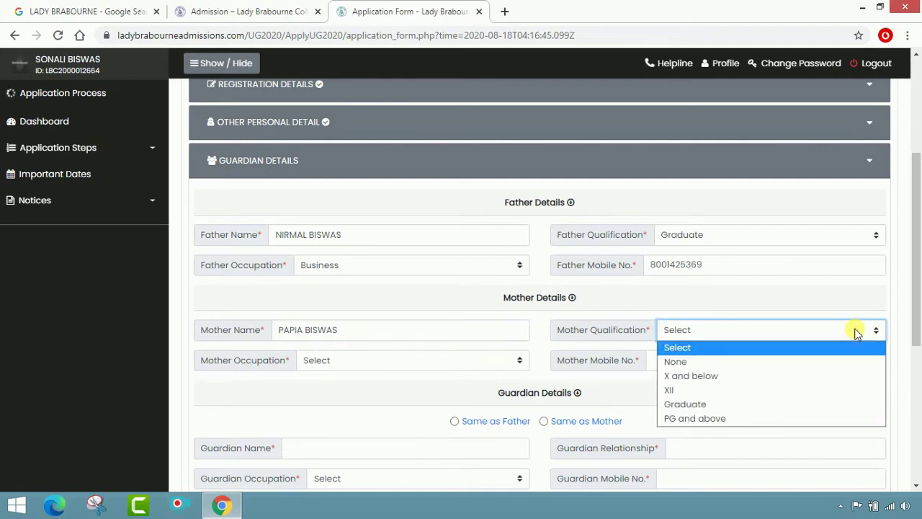
click(813, 404)
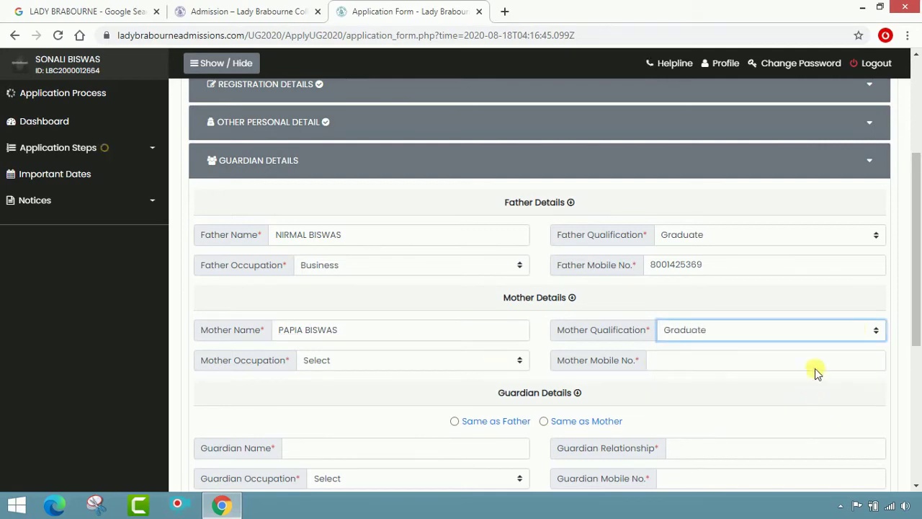
click(461, 363)
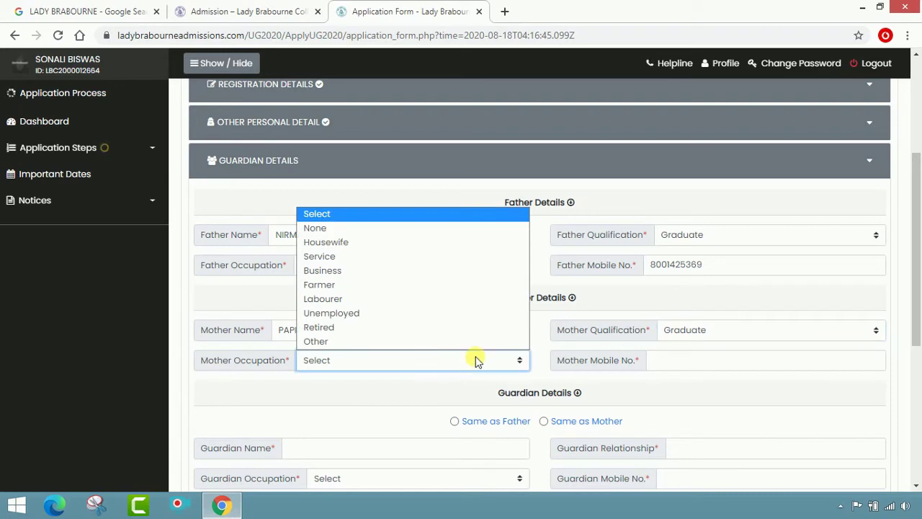
click(441, 245)
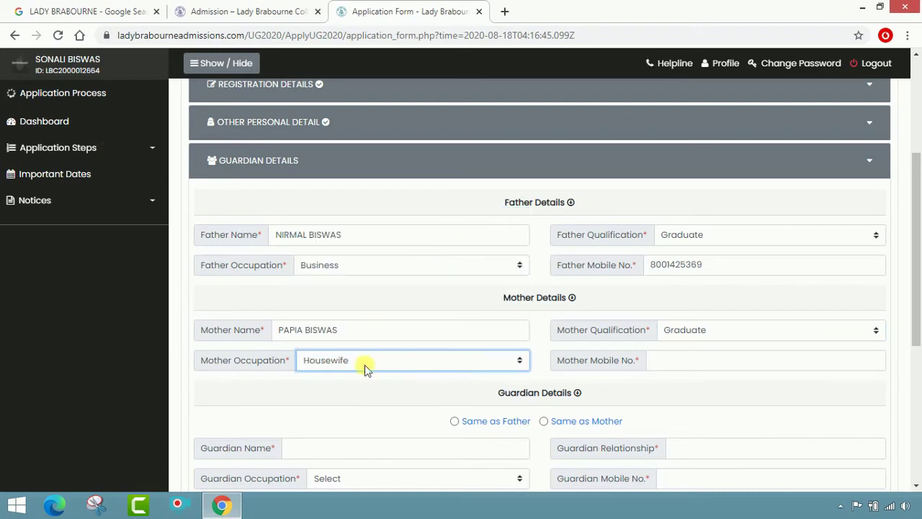
click(728, 367)
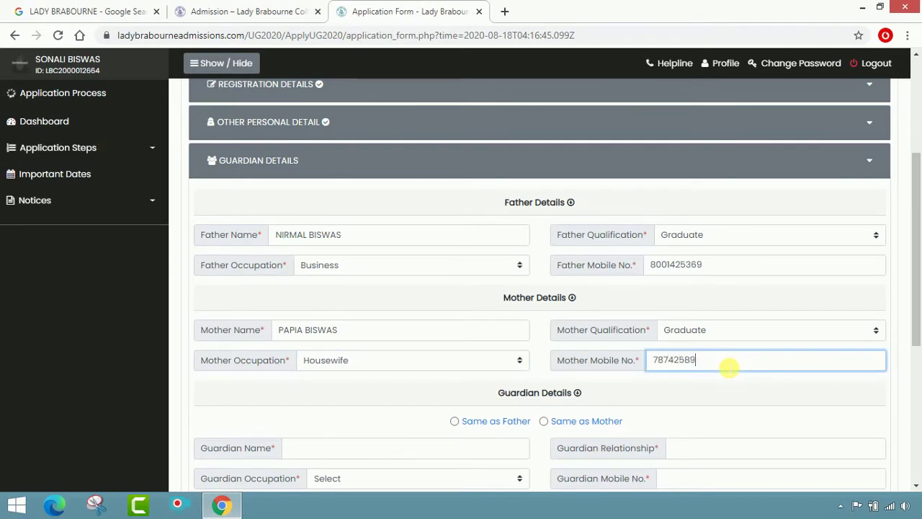
click(710, 391)
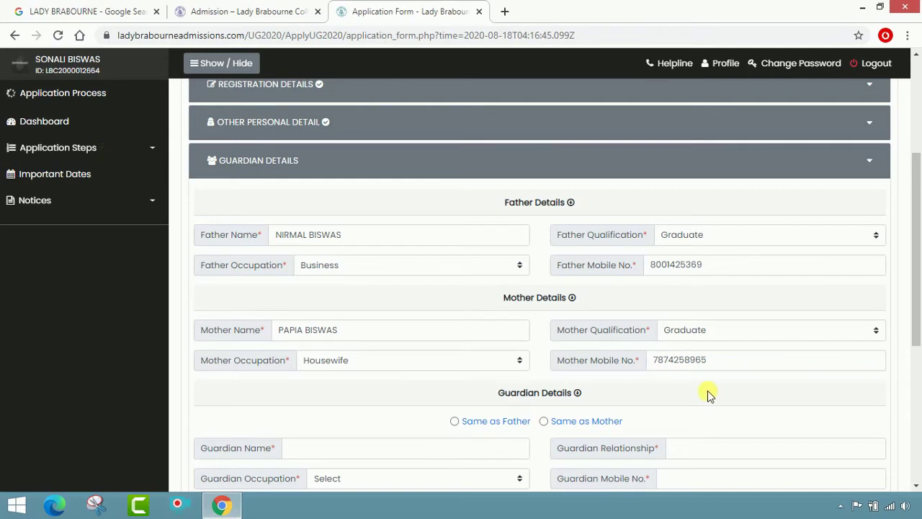
scroll(691, 388, down, 2)
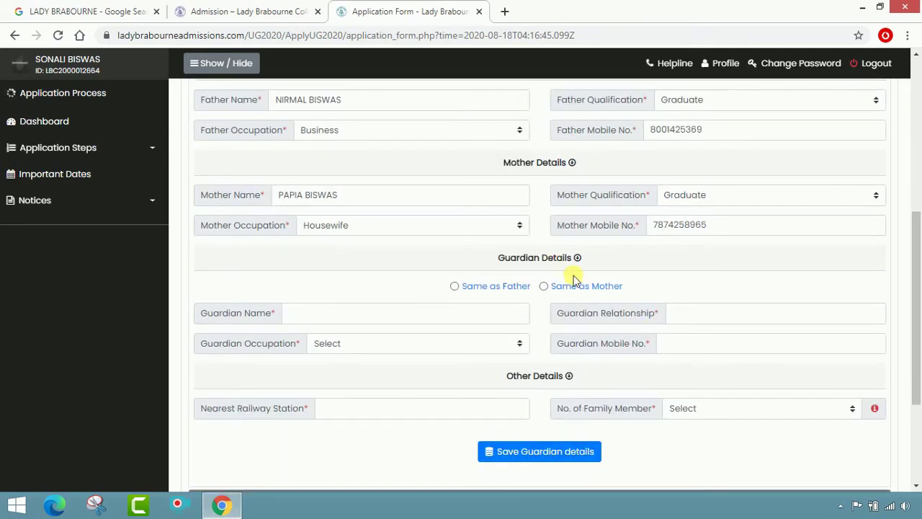
scroll(569, 270, up, 2)
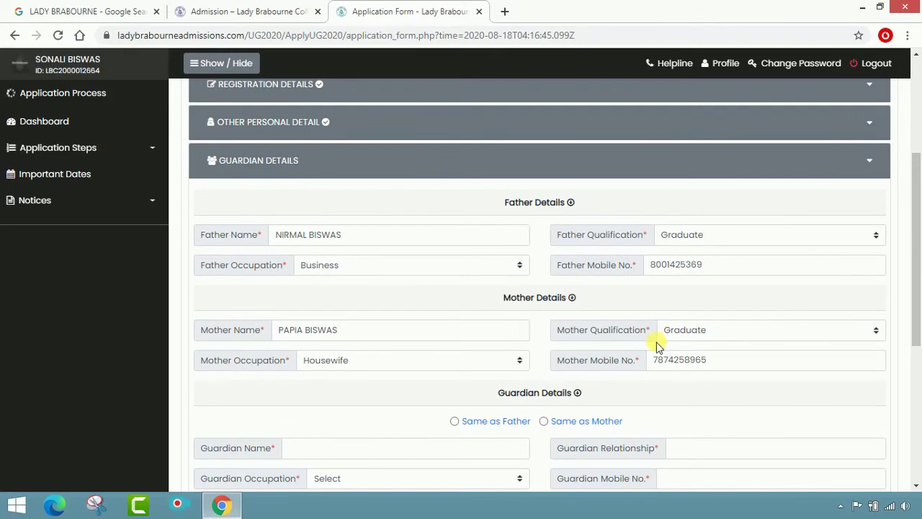
scroll(658, 346, down, 2)
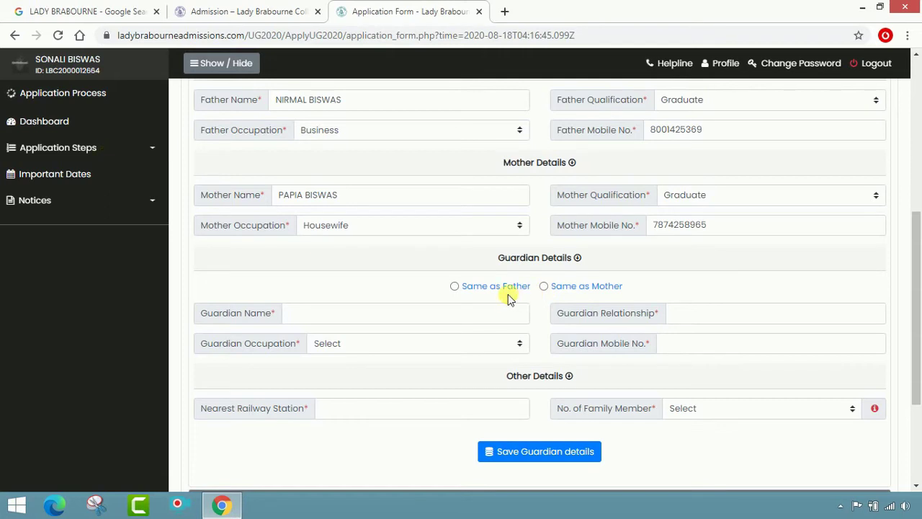
- Set guardian Same as Father, station BERHAMPORE, 4 family members, and save
click(455, 286)
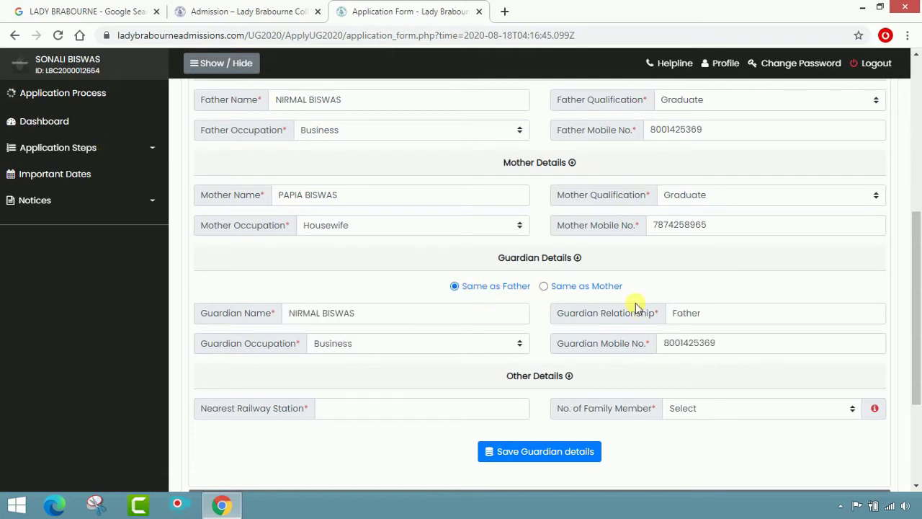
scroll(576, 354, down, 2)
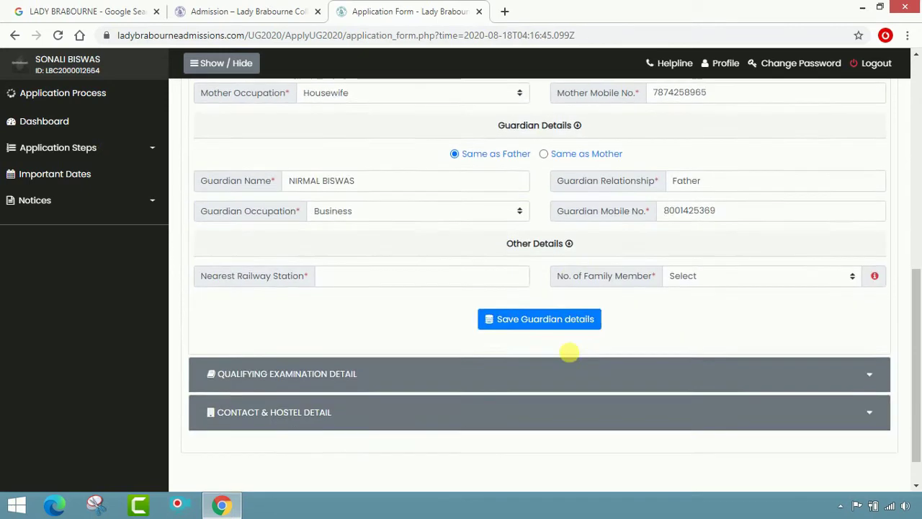
click(336, 280)
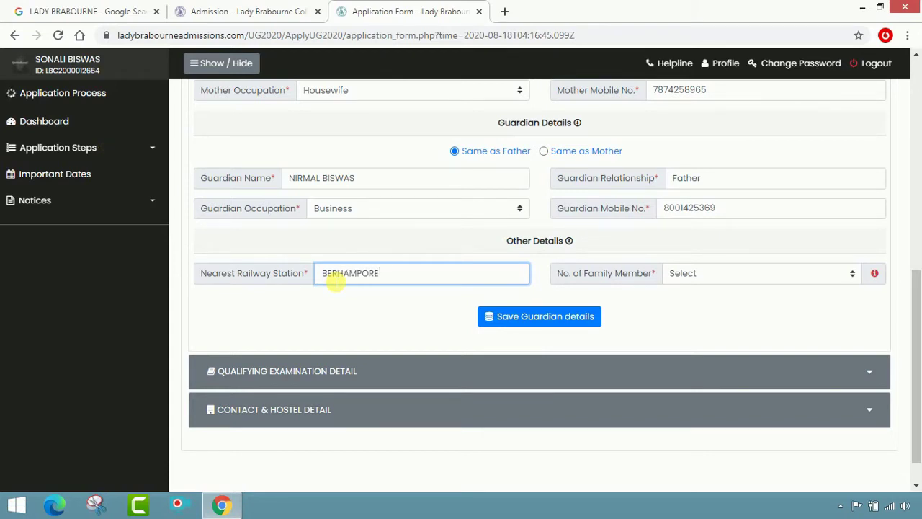
click(799, 282)
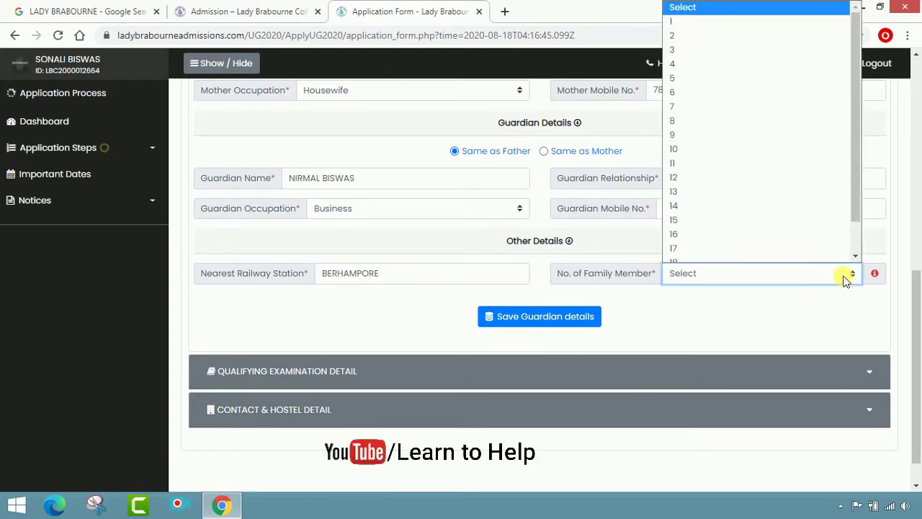
click(735, 57)
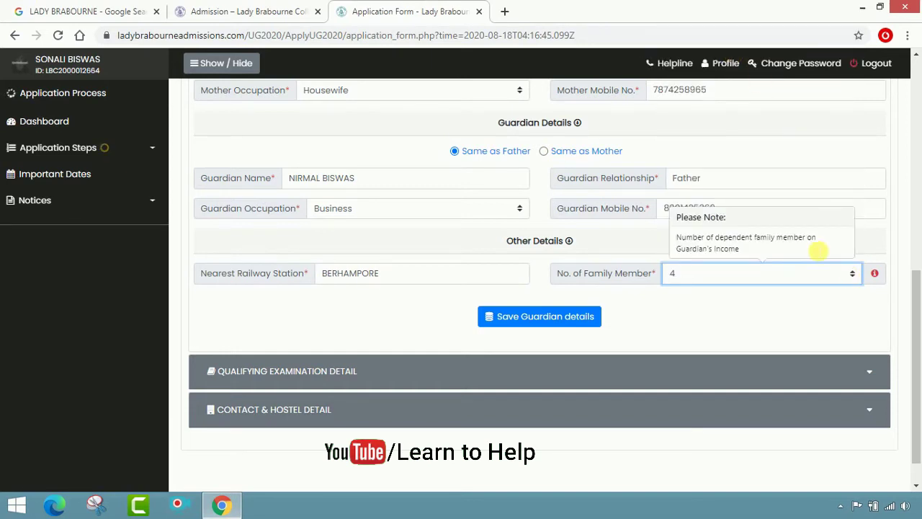
click(545, 317)
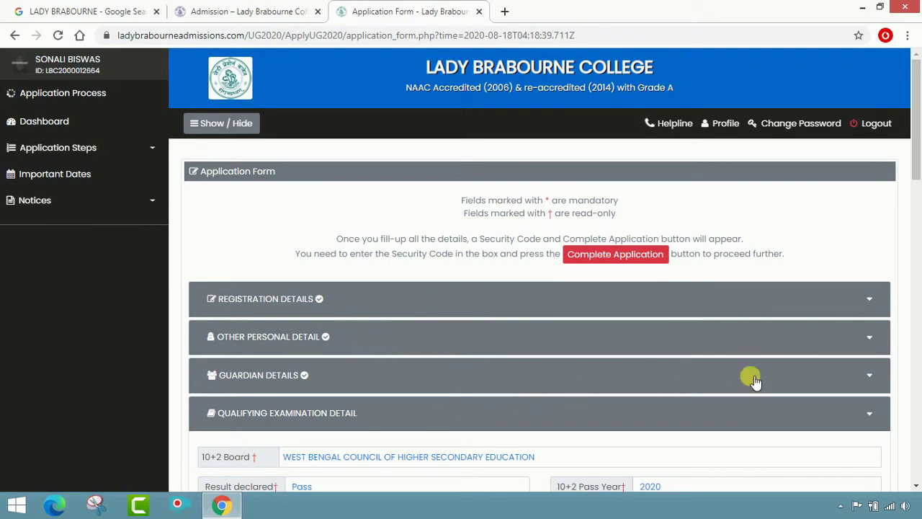
- Enter the 10+2 institution's name and address BERHAMPORE under Qualifying Examination Detail
scroll(721, 373, down, 1)
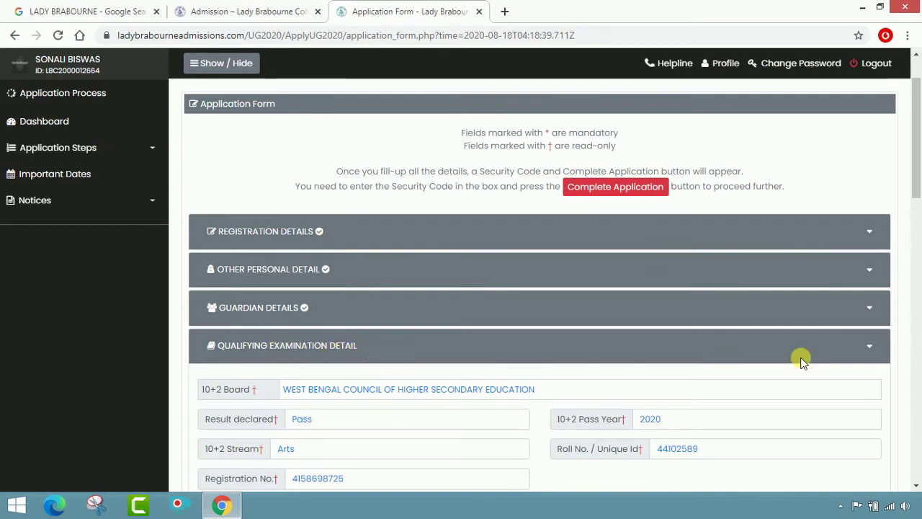
click(870, 347)
click(871, 348)
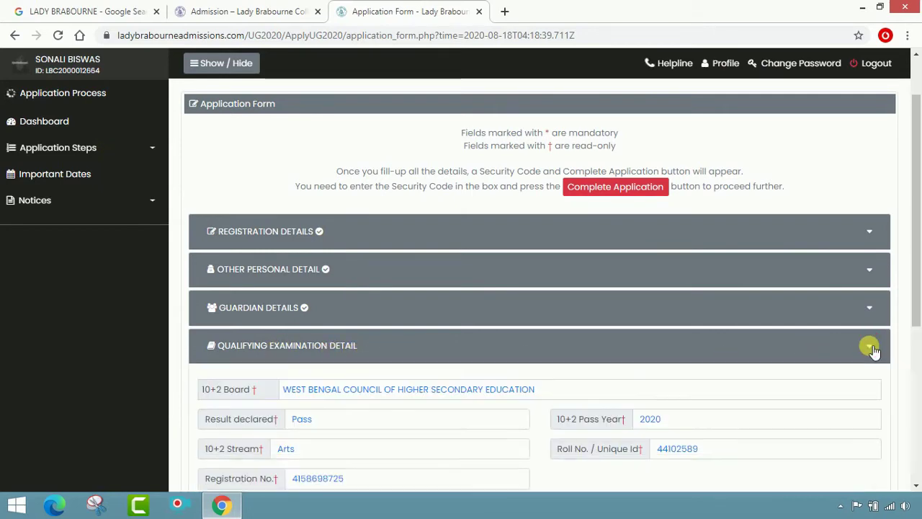
scroll(696, 374, down, 2)
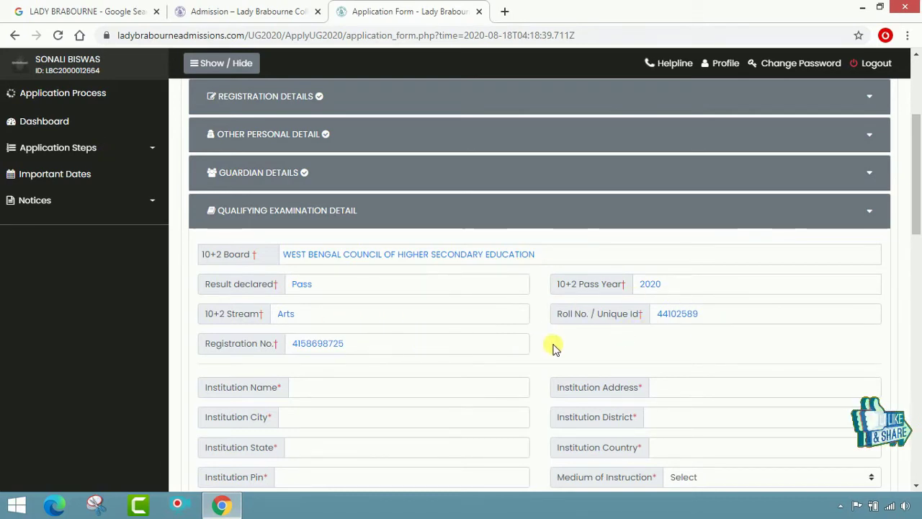
scroll(553, 348, down, 2)
click(371, 258)
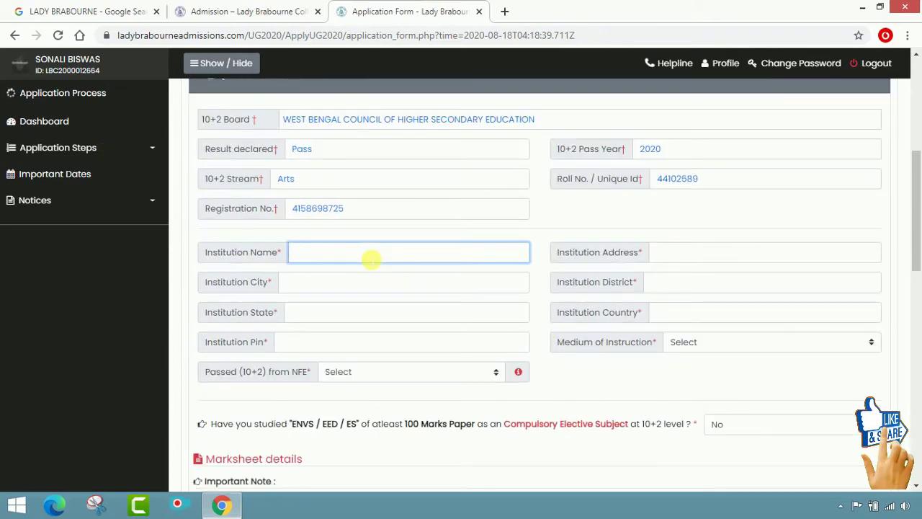
text(M P GIRLS HIGH SC)
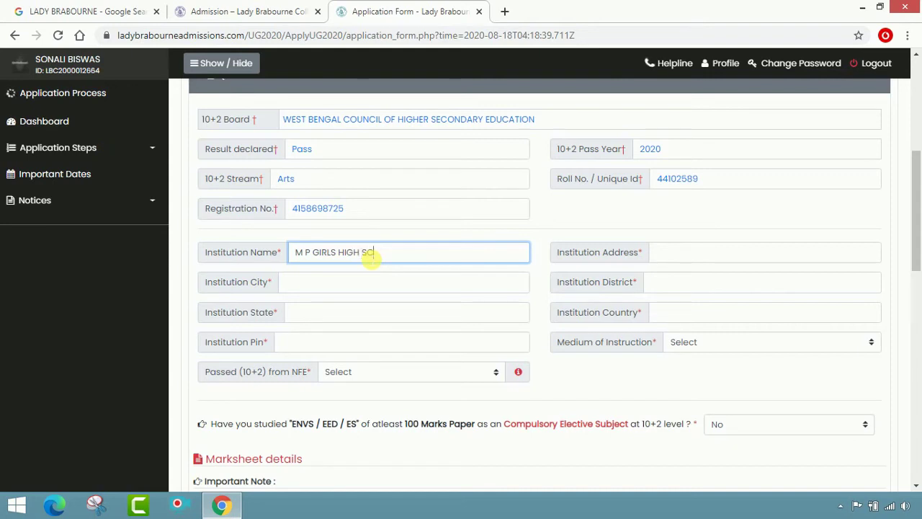
text(OOL)
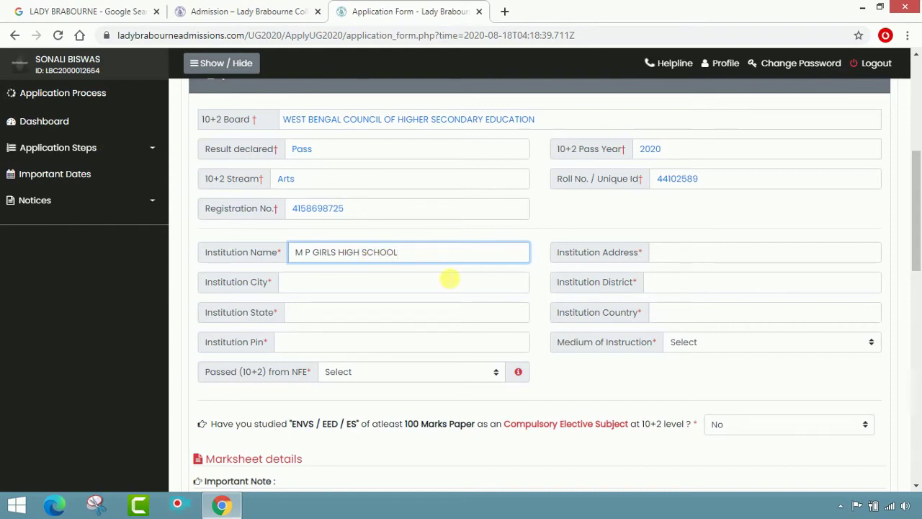
key(Tab)
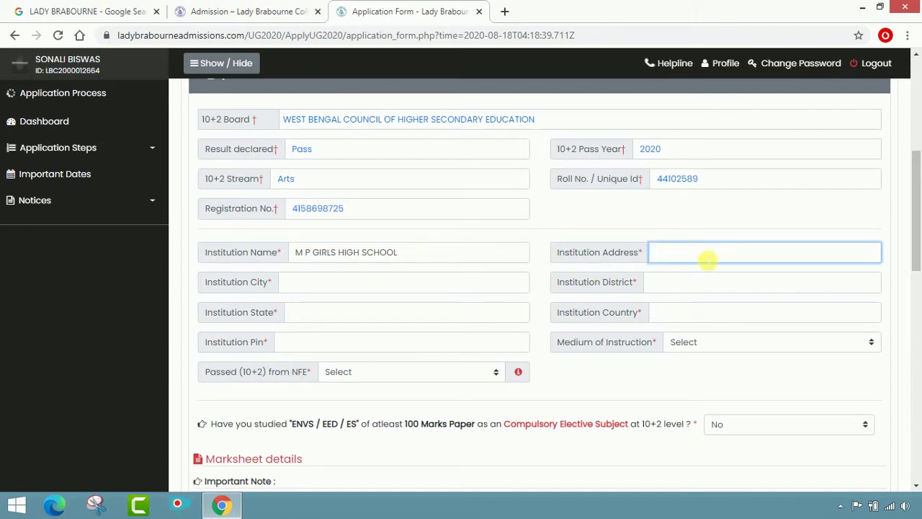
text(BERHAMPORE,MURSHIDABAD)
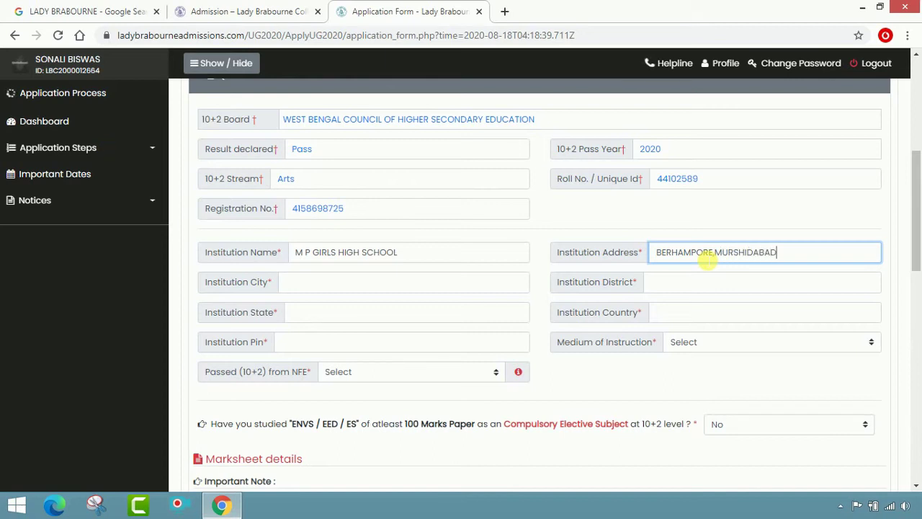
click(478, 290)
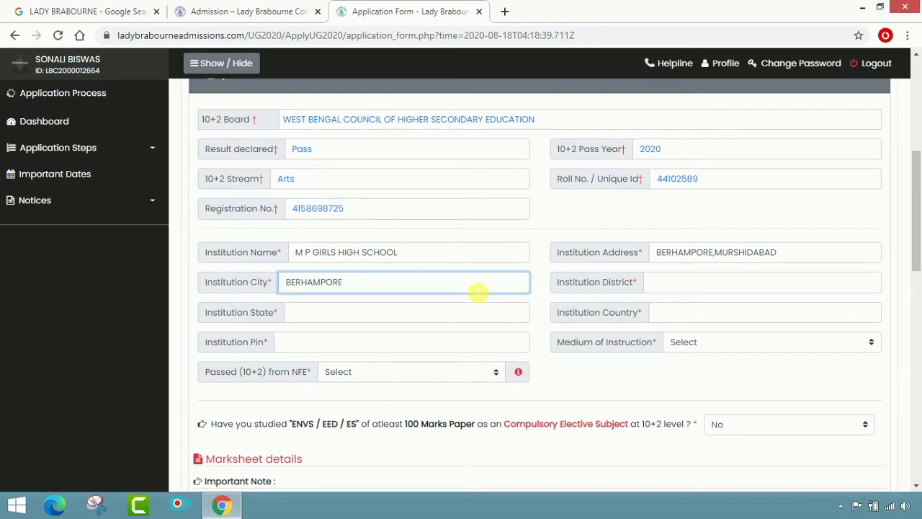
- Fill institution district MURSHIDABAD, state WEST BENGAL, country INDIA and the PIN
key(ctrl+a)
key(Tab)
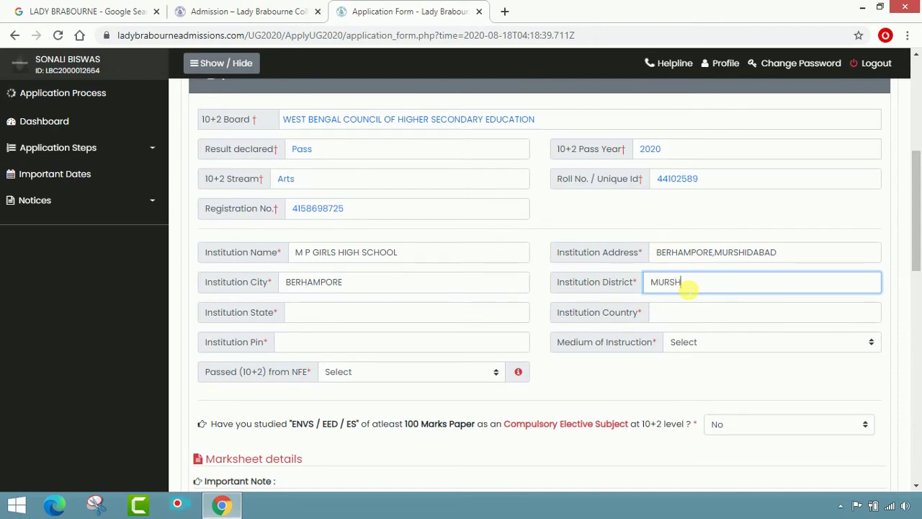
text(MURSHIDABAD)
key(Tab)
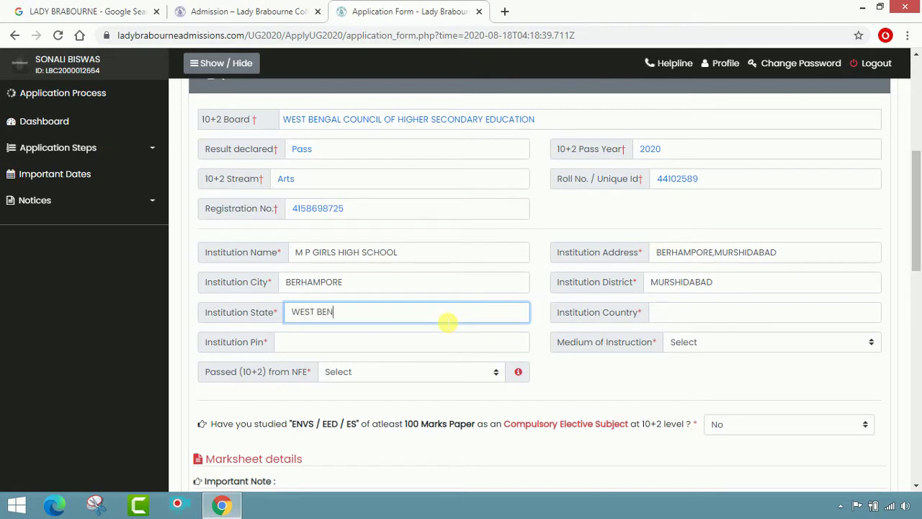
text(WEST BENGAL)
key(Tab)
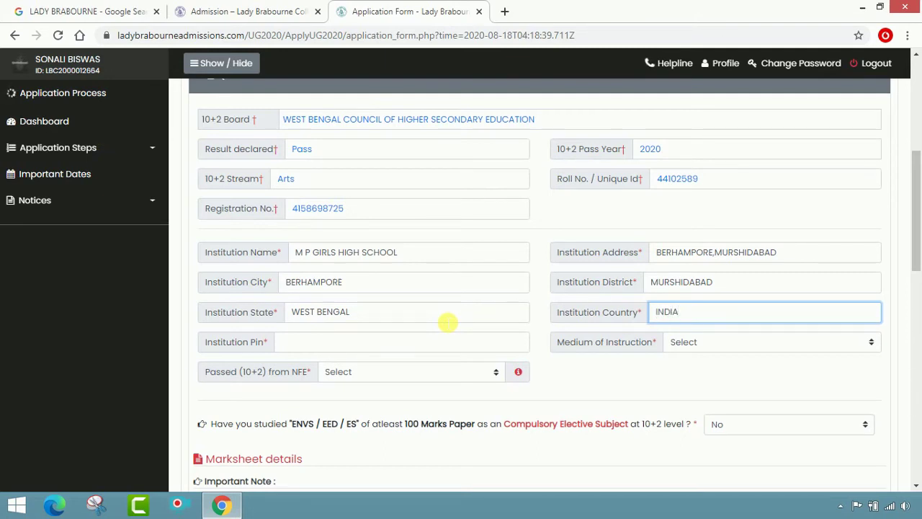
key(Tab)
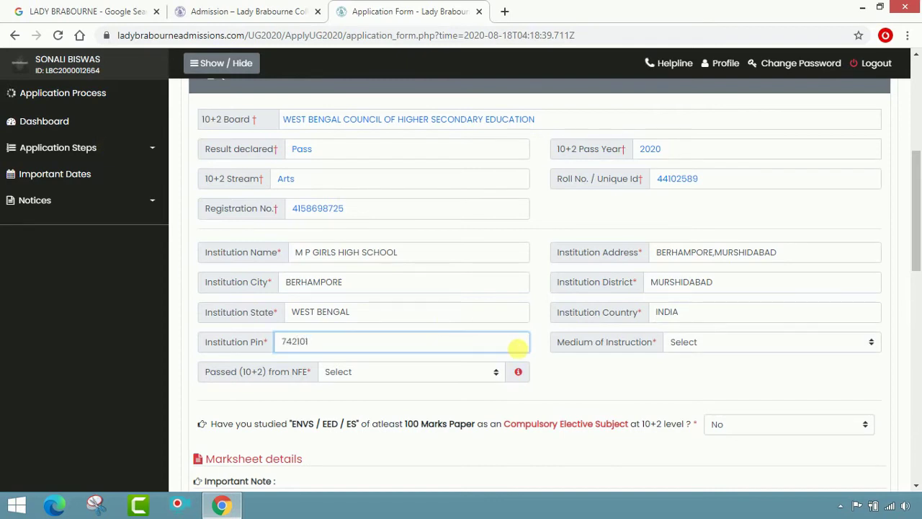
key(Tab)
- Choose Bengali as medium of instruction and No for passed (10+2) from NFE
click(815, 342)
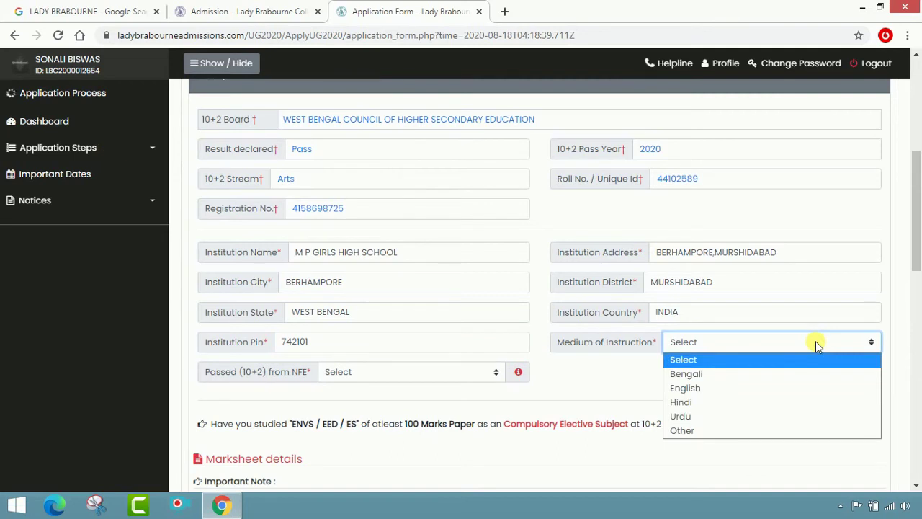
click(806, 373)
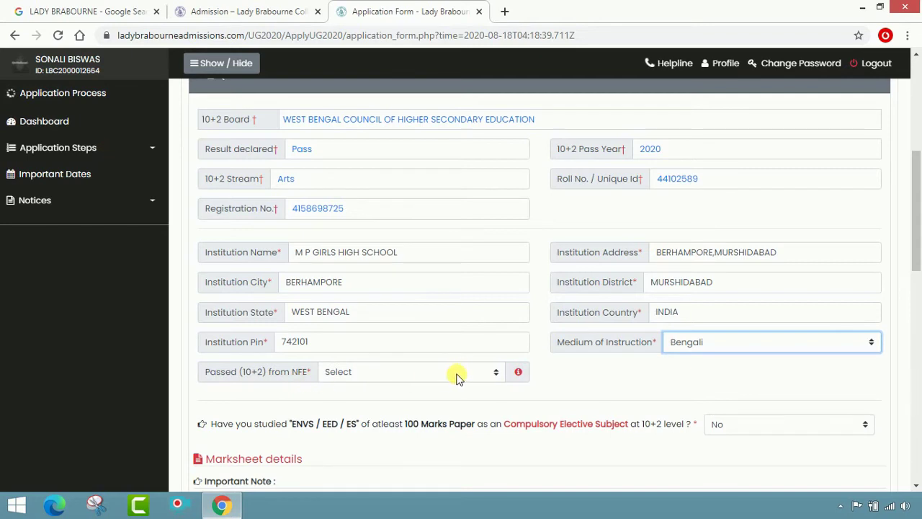
click(487, 375)
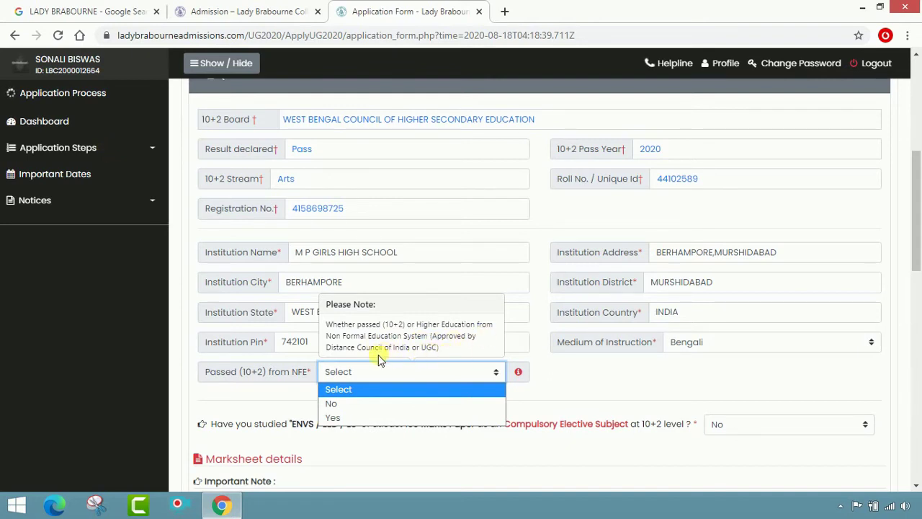
click(548, 380)
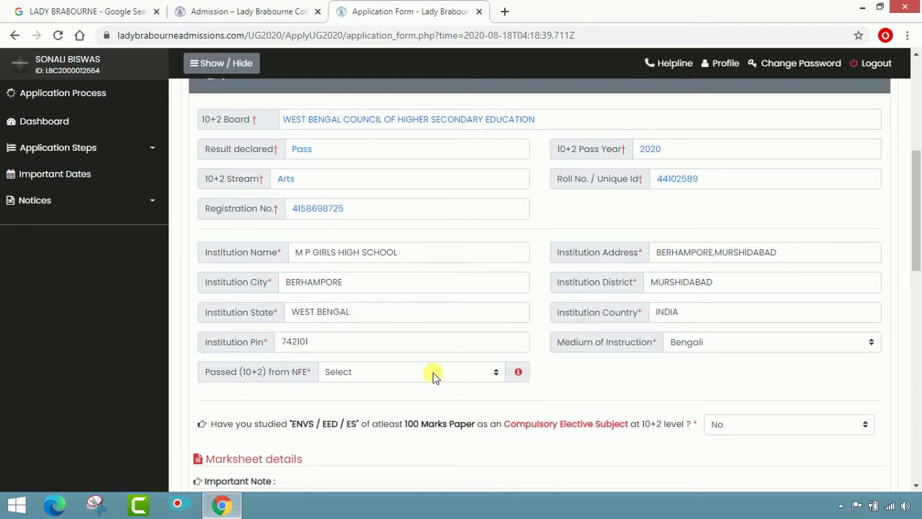
click(465, 373)
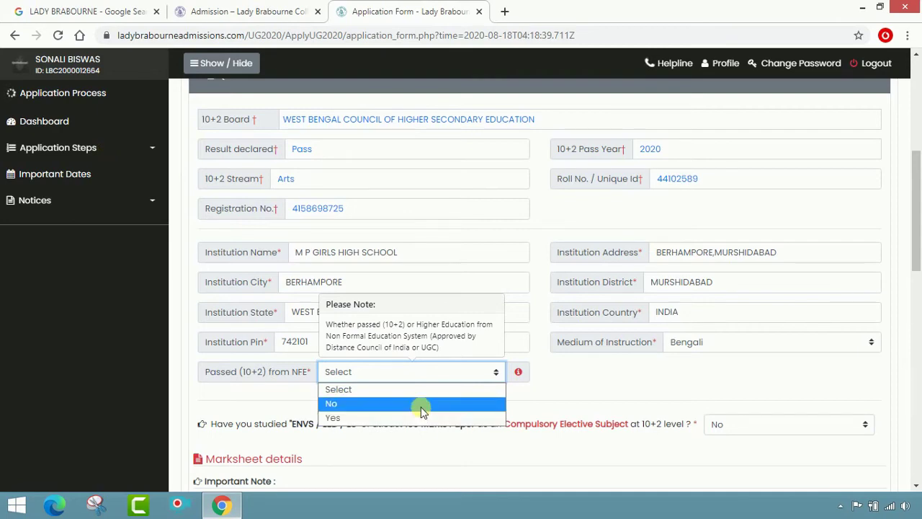
click(422, 405)
- Leave the ENVS/EED/ES studied answer set to No
scroll(587, 384, down, 2)
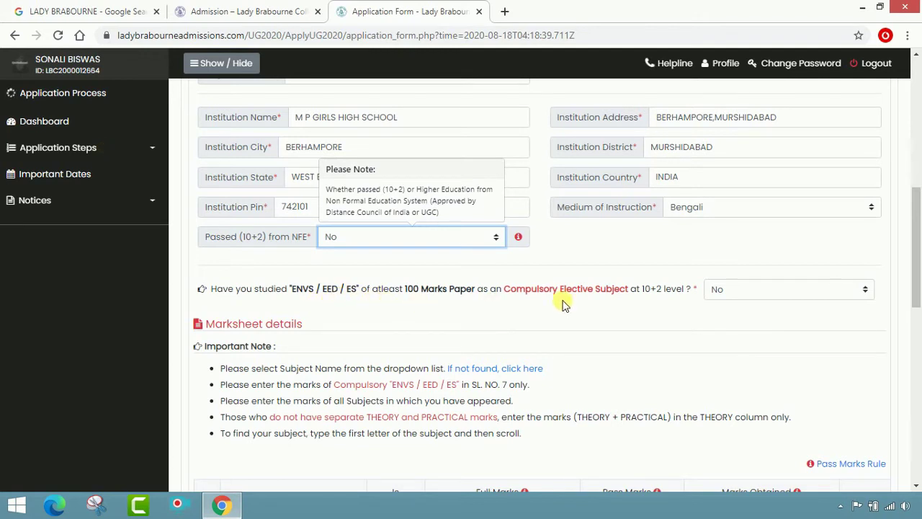
click(837, 296)
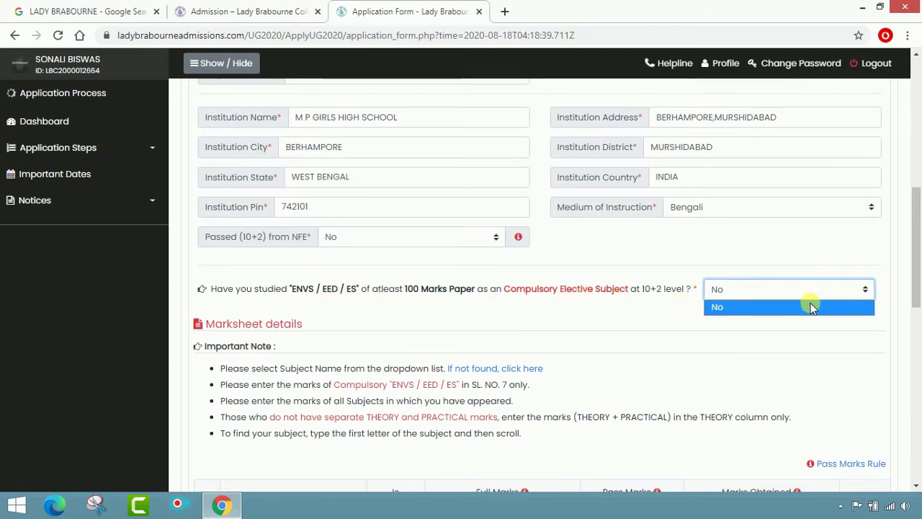
click(811, 306)
click(821, 296)
click(814, 309)
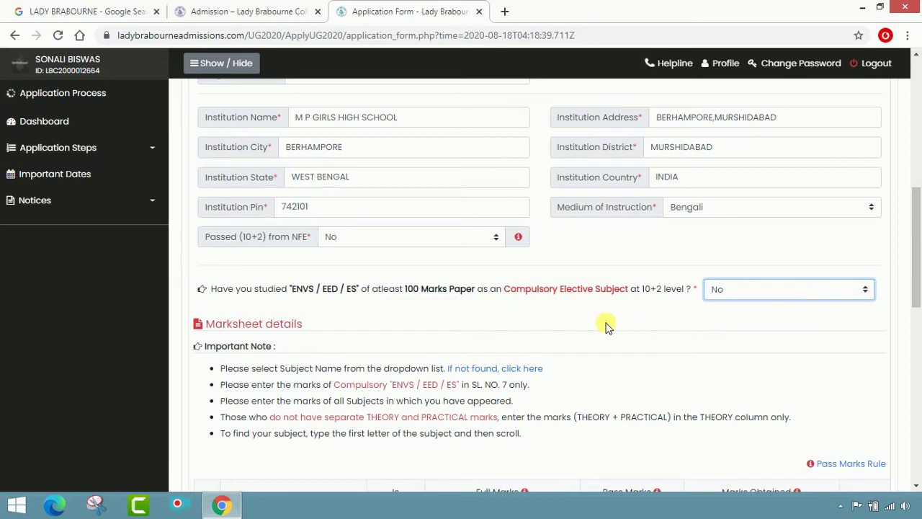
scroll(613, 315, down, 2)
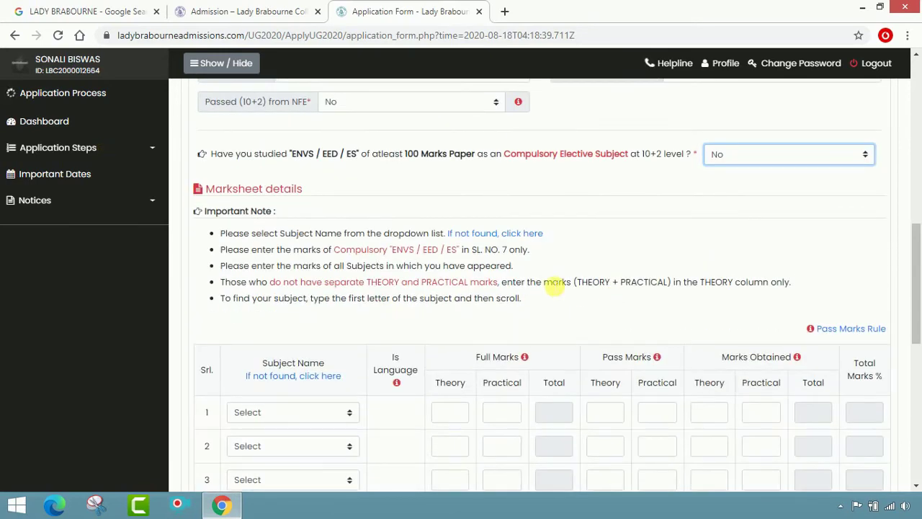
- Choose BENGALI as the row 1 subject and mark it as a language
scroll(552, 288, down, 2)
scroll(556, 292, up, 2)
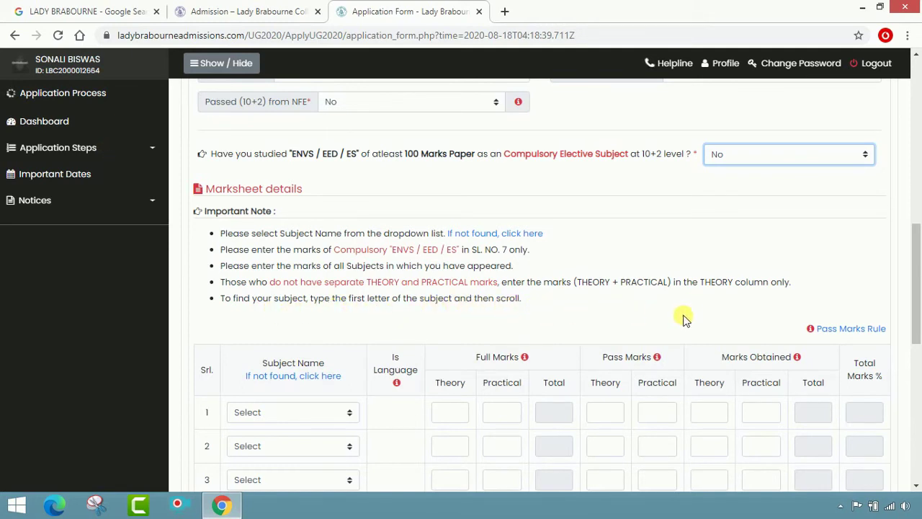
scroll(690, 319, down, 1)
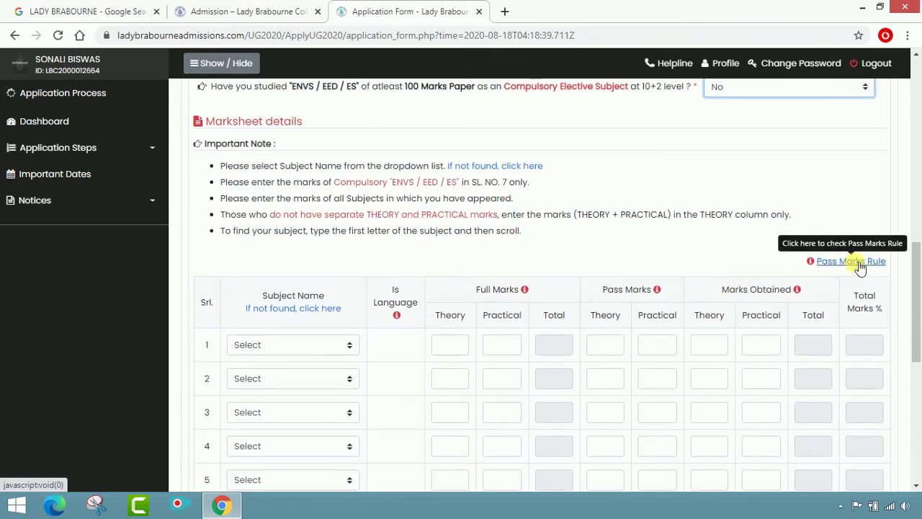
scroll(693, 259, down, 1)
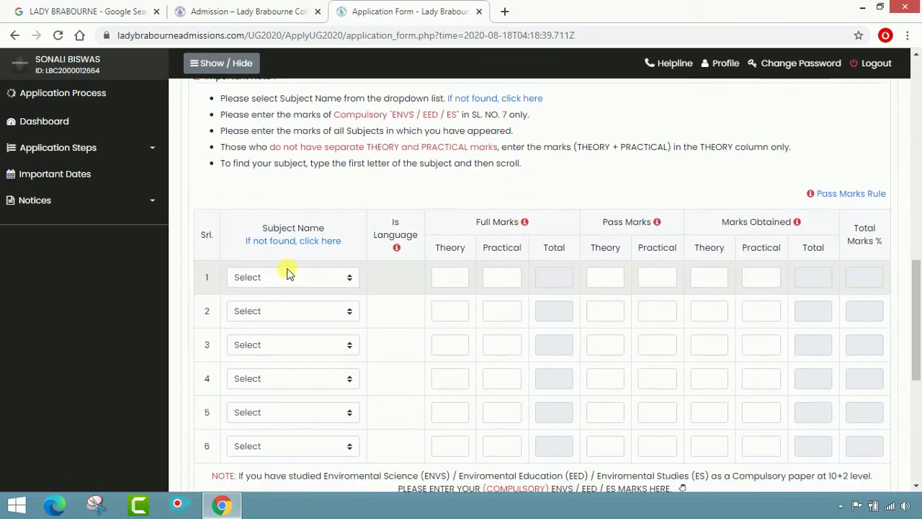
click(331, 280)
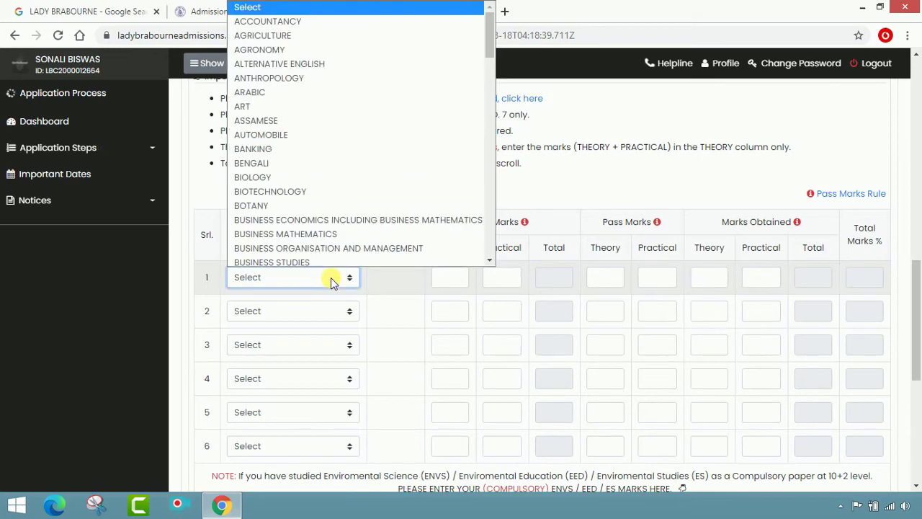
click(305, 158)
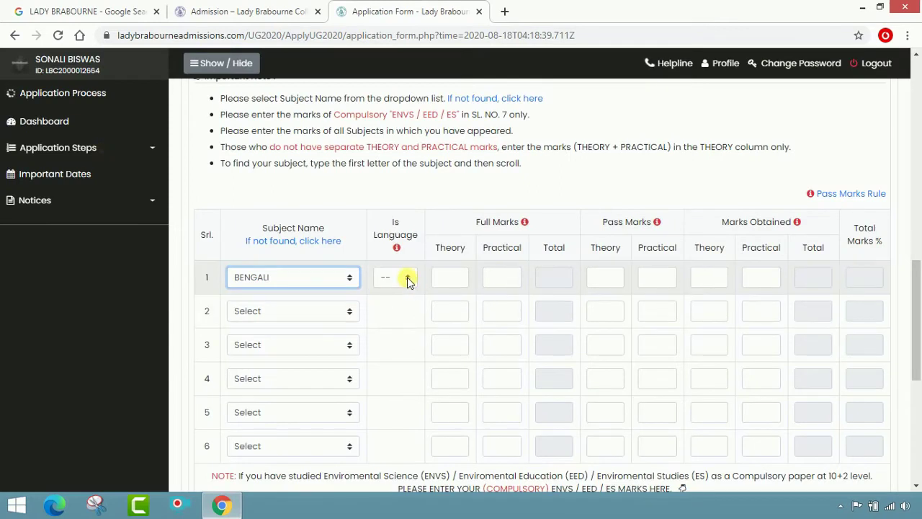
click(408, 279)
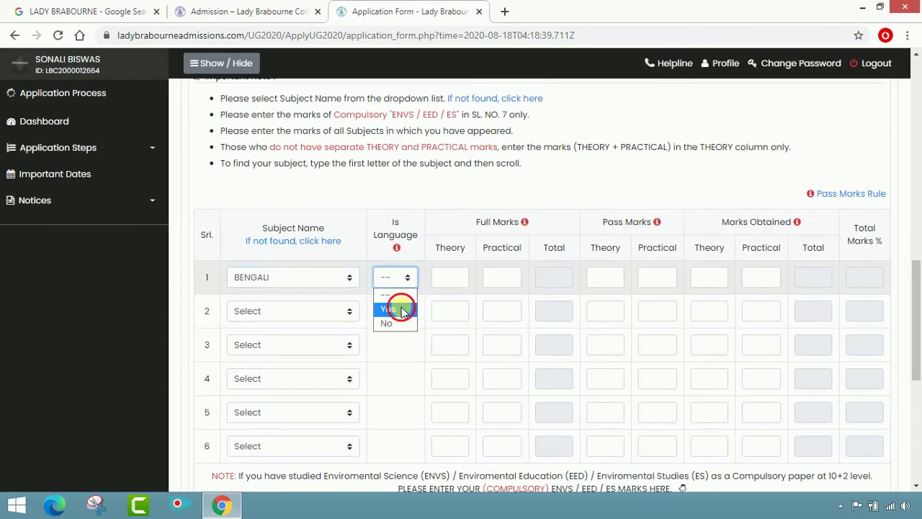
click(403, 309)
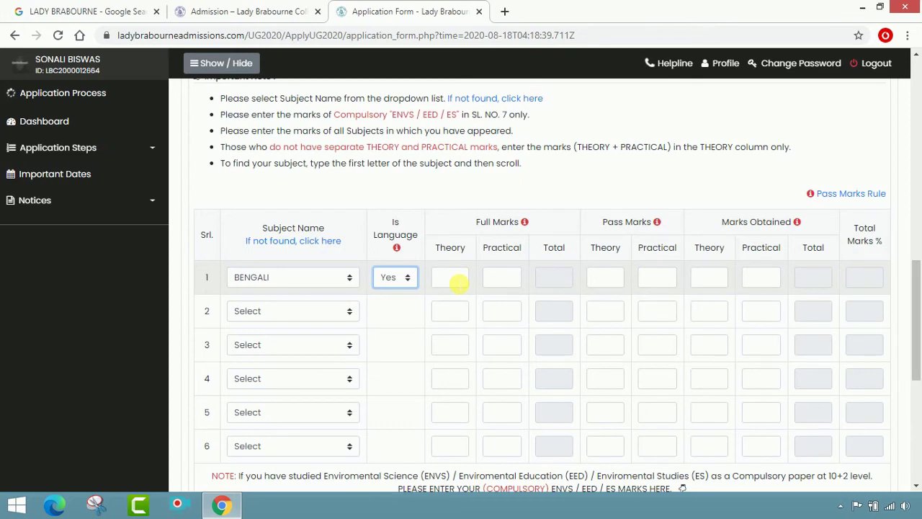
- Enter row 1 marks: full 80/20, pass 24/6, obtained 71/20
click(454, 280)
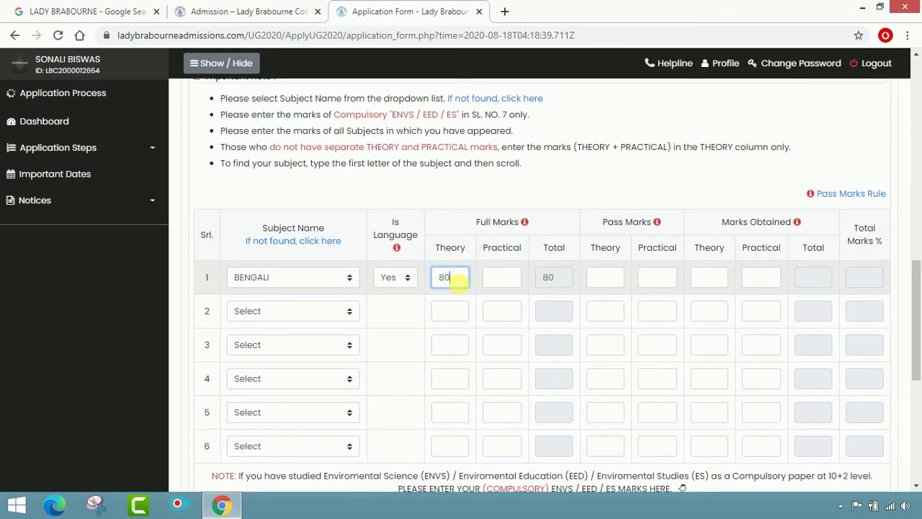
key(Tab)
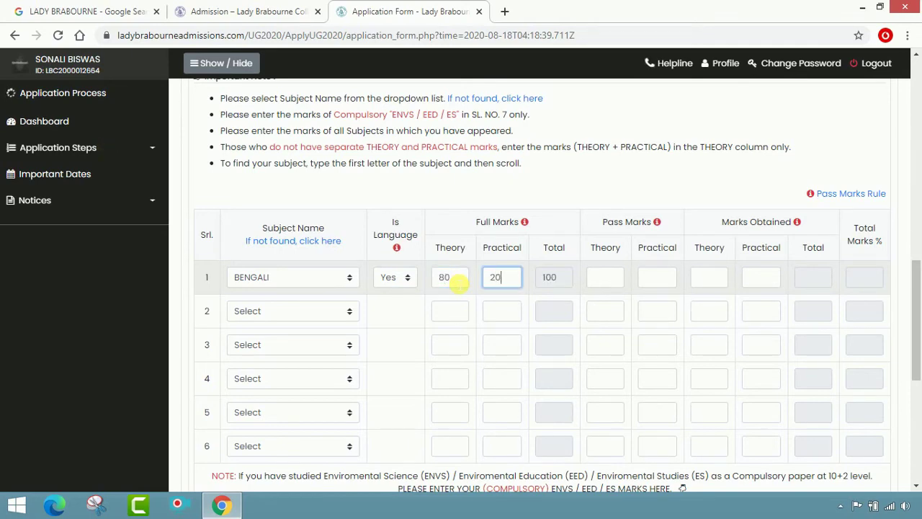
key(Tab)
key(Tab)
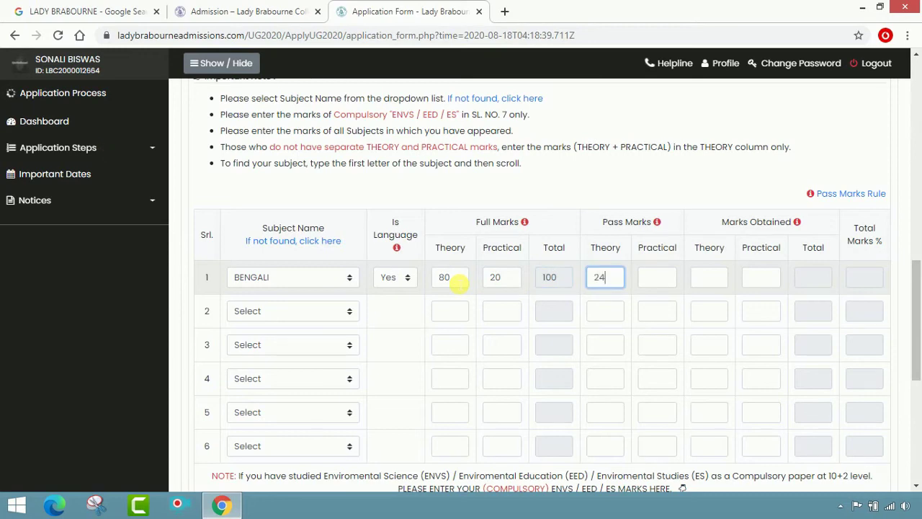
key(Tab)
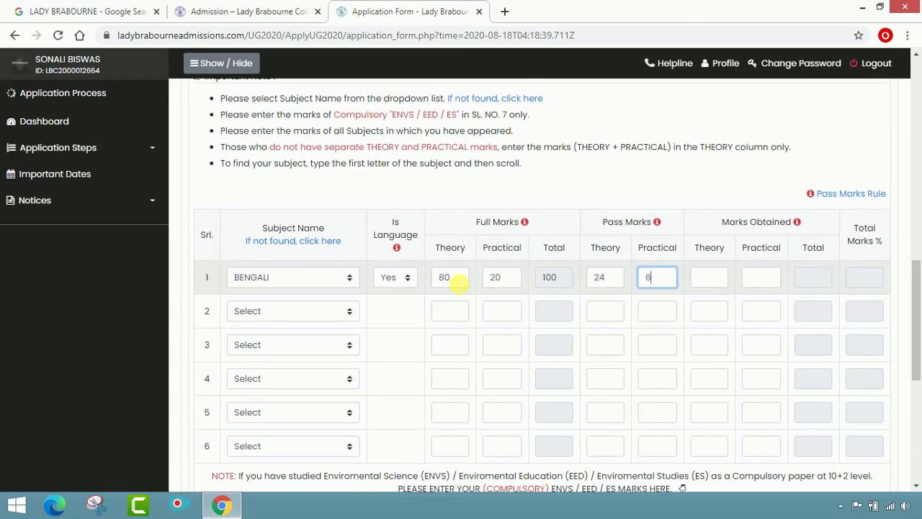
key(Tab)
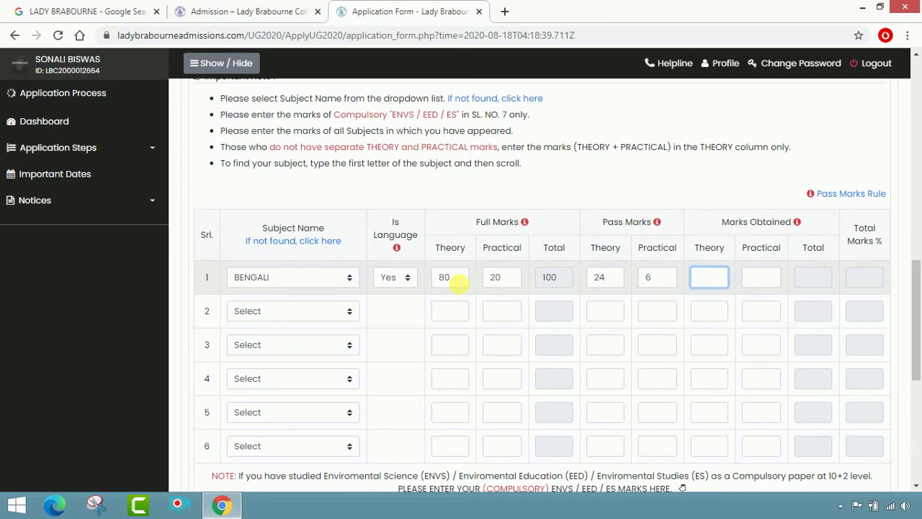
text(71)
key(Tab)
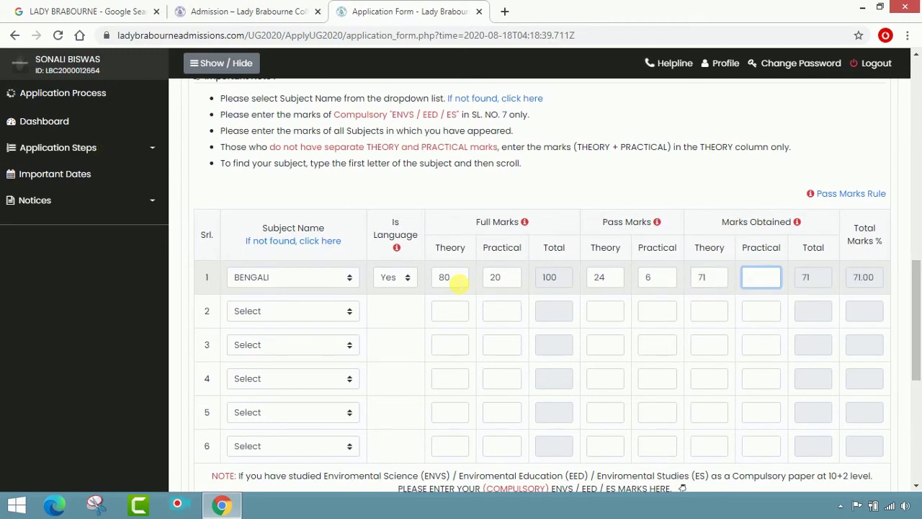
text(20)
key(Tab)
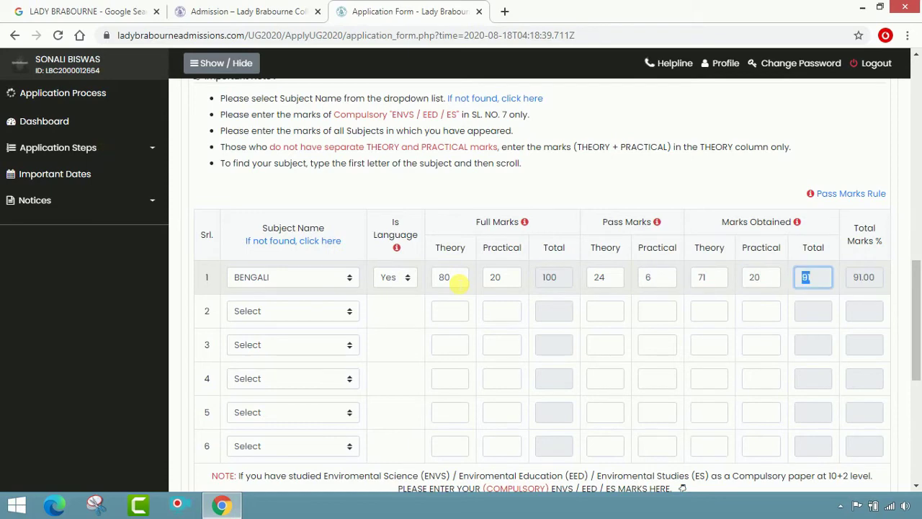
scroll(458, 283, up, 1)
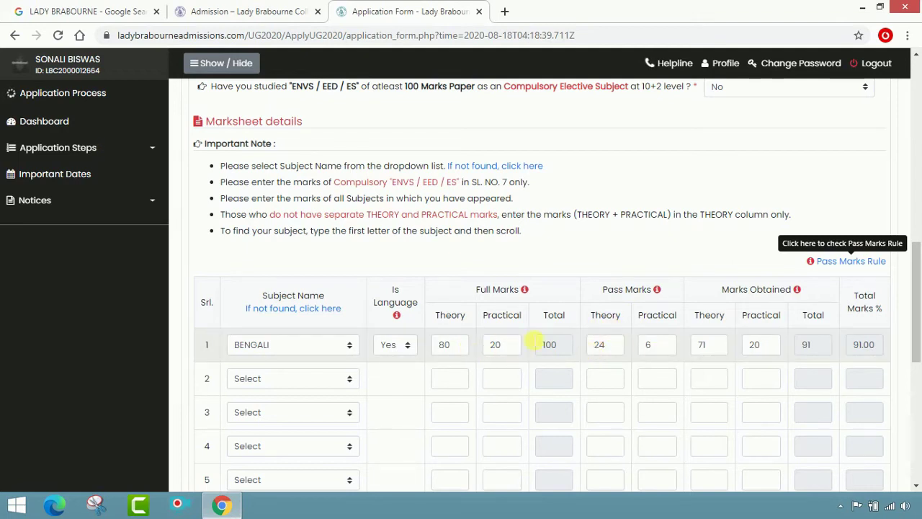
click(835, 265)
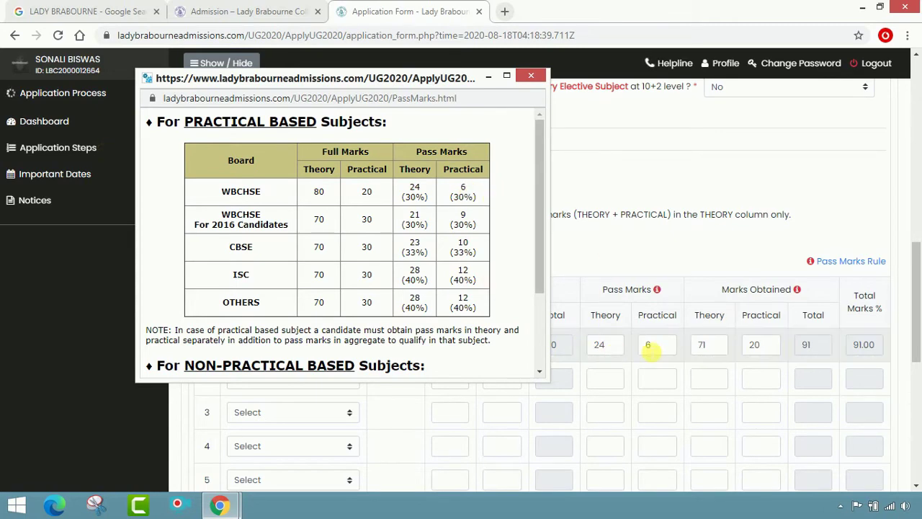
click(531, 76)
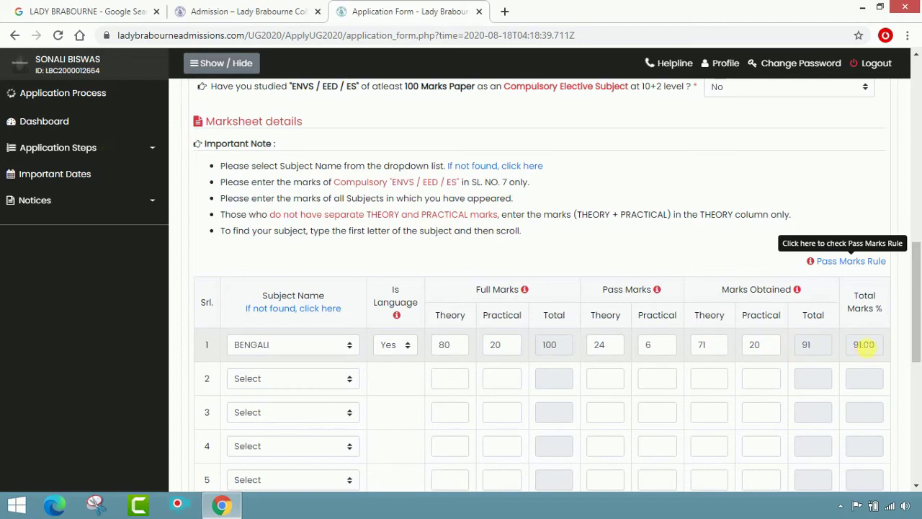
- Set row 2's subject to ENGLISH and mark it as a language subject
click(321, 382)
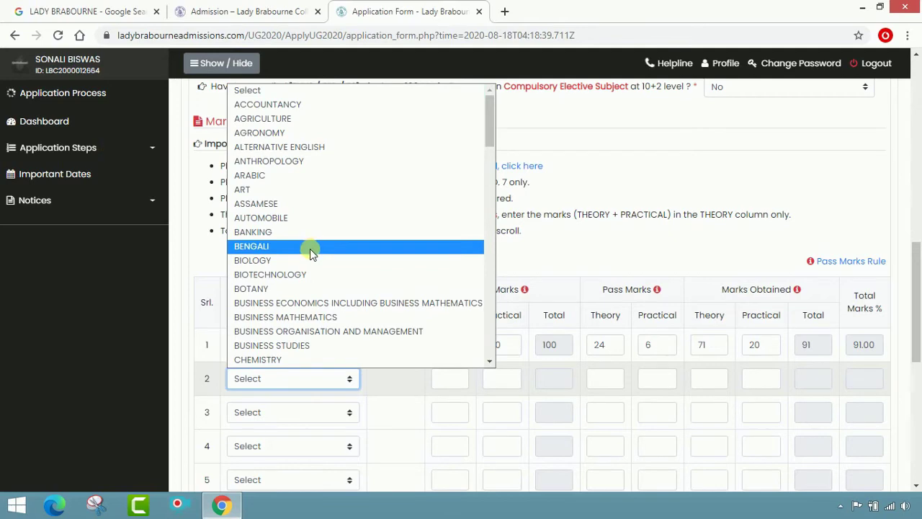
text(eng)
click(257, 360)
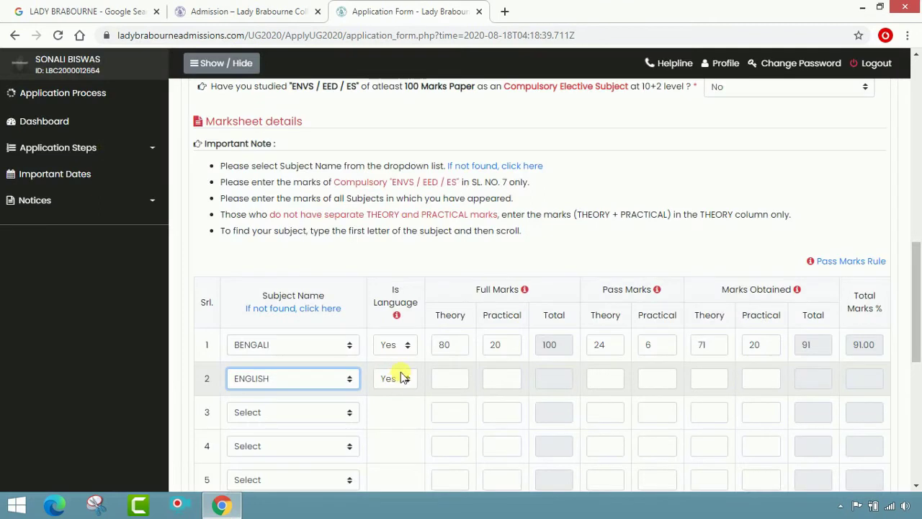
click(389, 379)
click(393, 407)
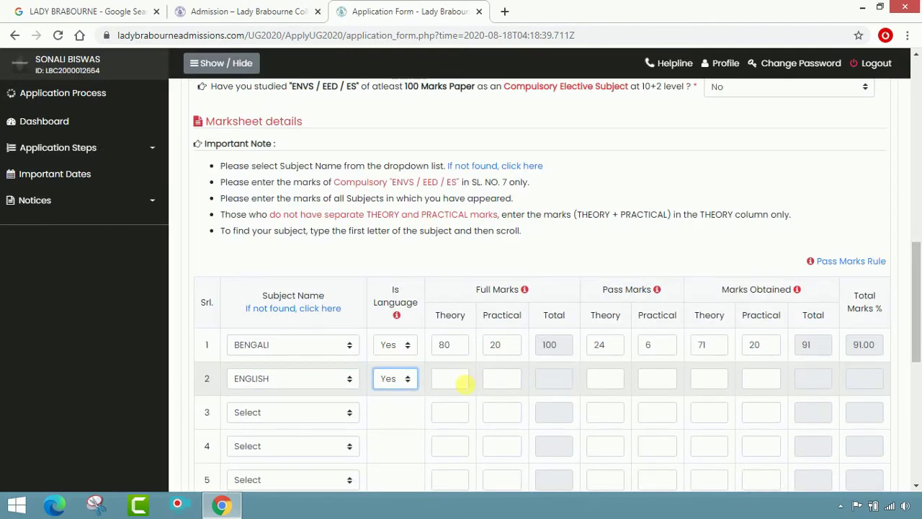
- Enter ENGLISH marks: full 80/20, pass 24/6, obtained 74/20, giving 94.00%
click(460, 382)
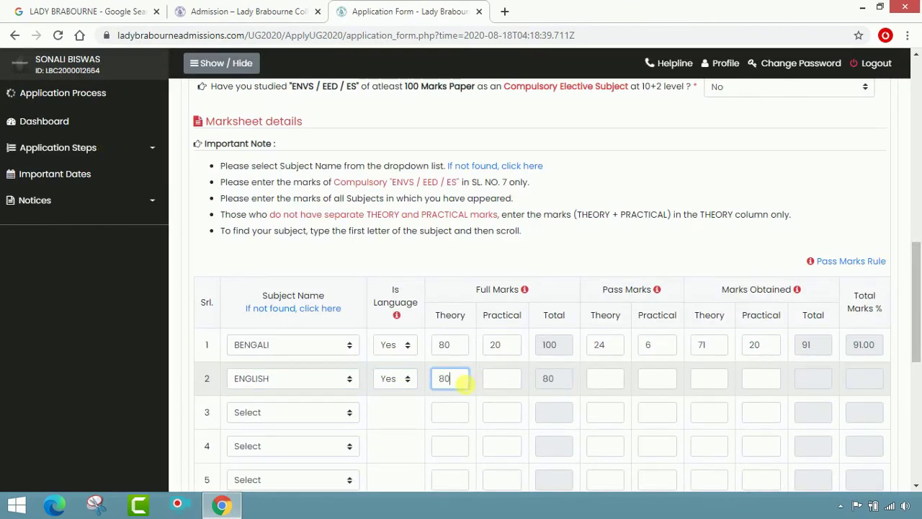
key(Tab)
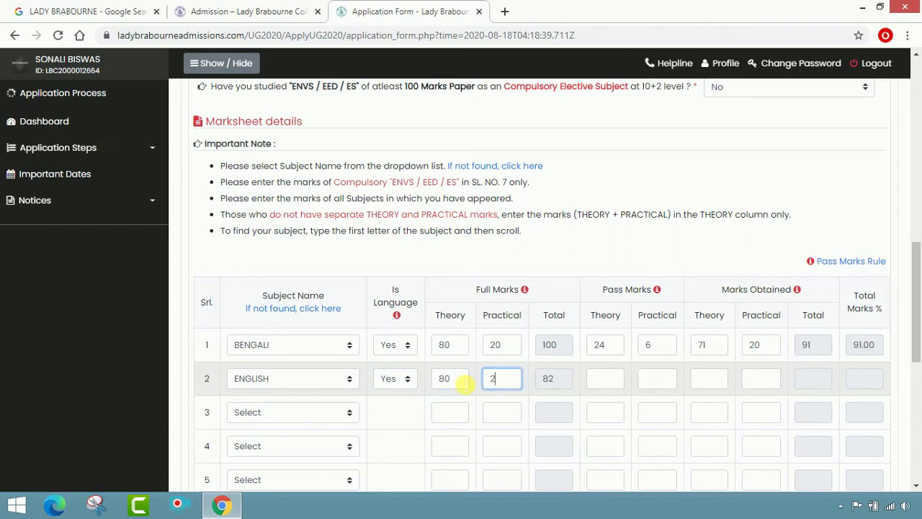
text(20)
key(Tab)
key(Tab)
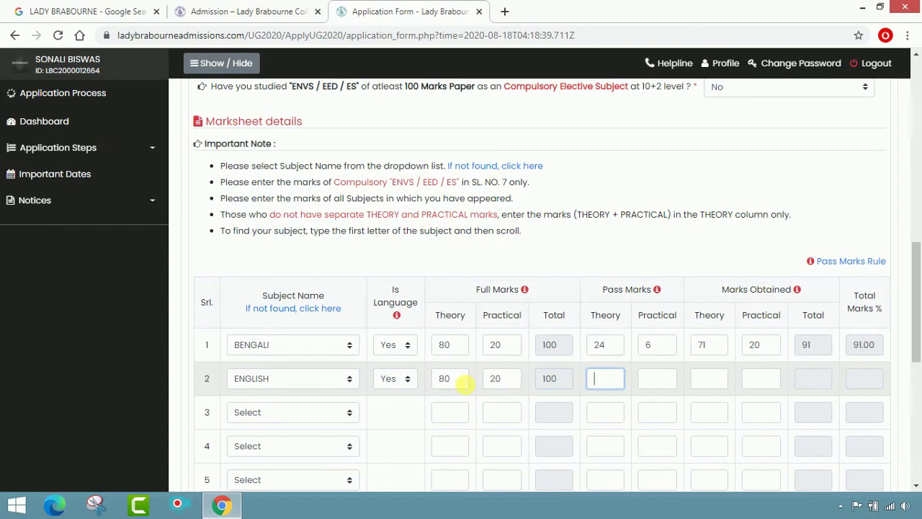
key(Tab)
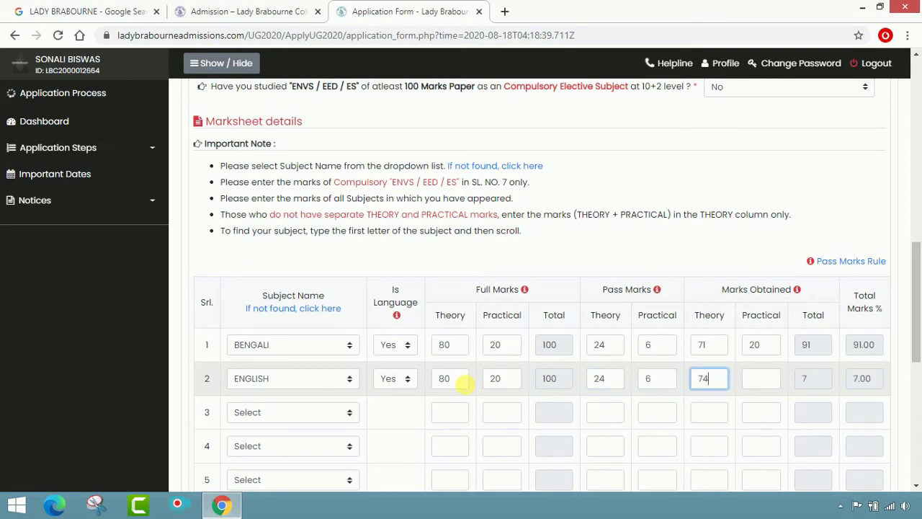
text(74)
key(Tab)
text(20)
key(Tab)
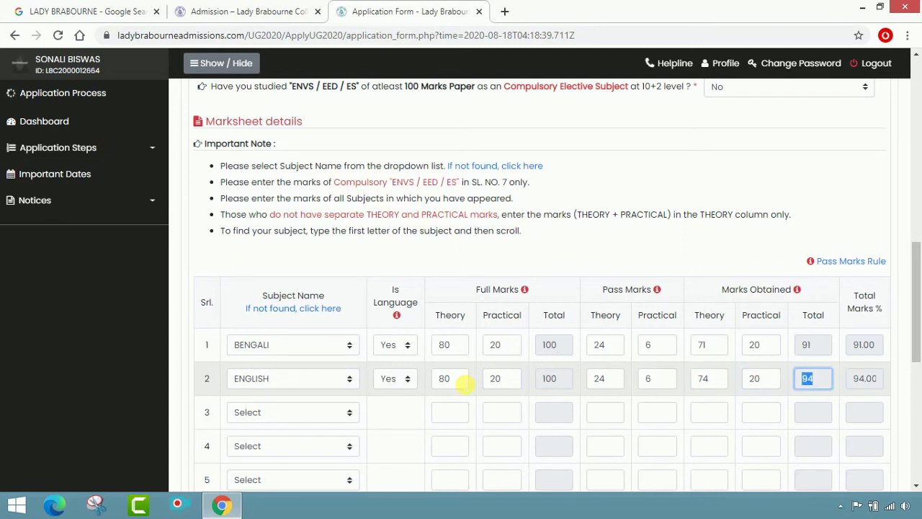
key(Tab)
- Choose PHILOSOPHY as the subject in row 3
click(282, 414)
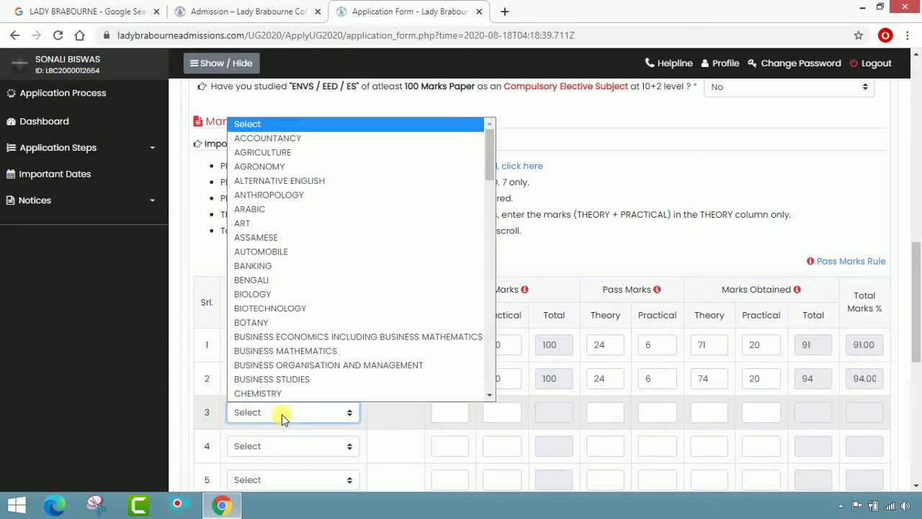
text(ph)
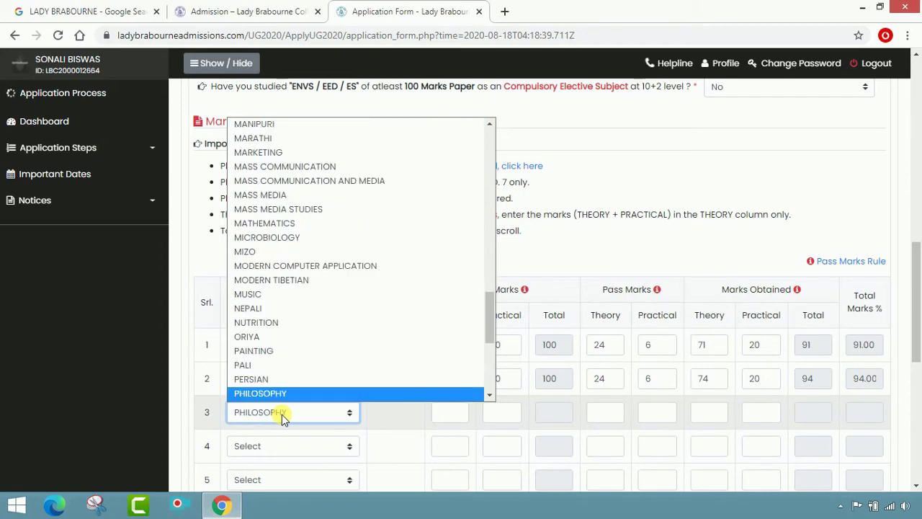
scroll(281, 395, down, 1)
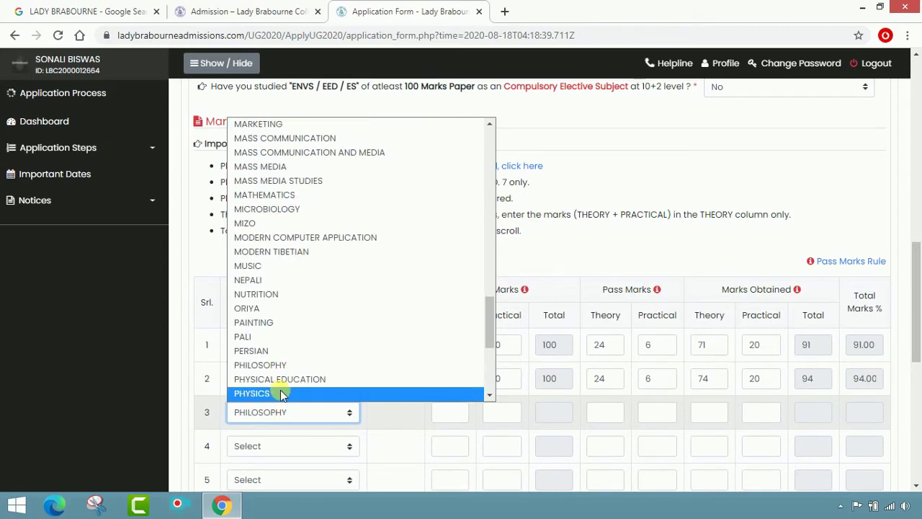
click(282, 364)
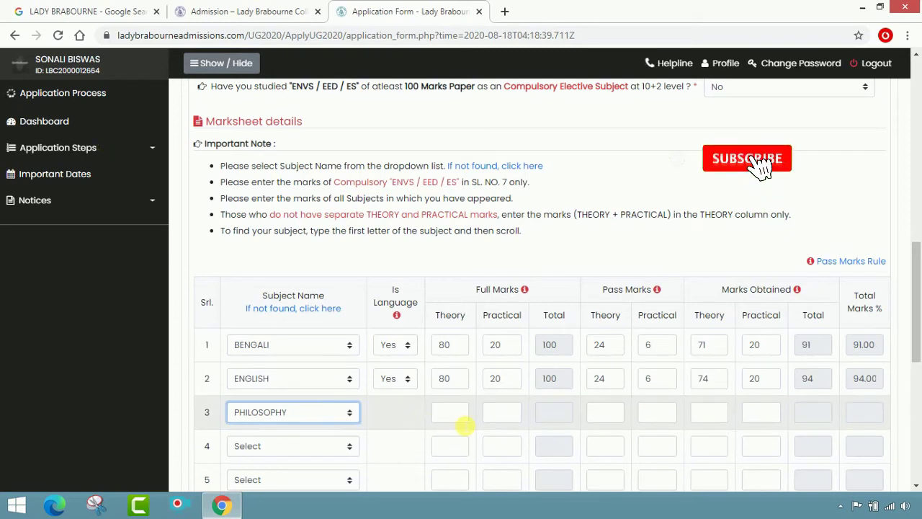
- Enter PHILOSOPHY marks: full 80/20, pass 24/6, obtained 76/20, giving 96.00%
click(461, 417)
text(80)
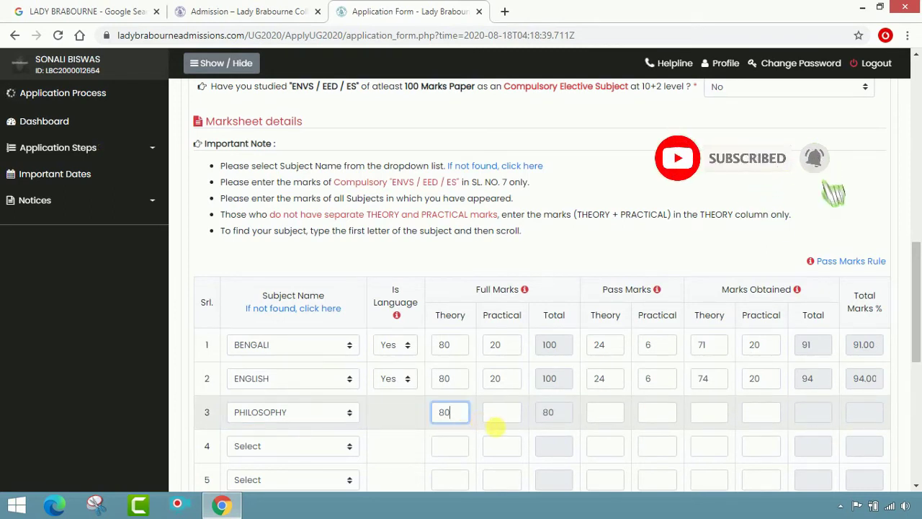
click(510, 425)
text(20)
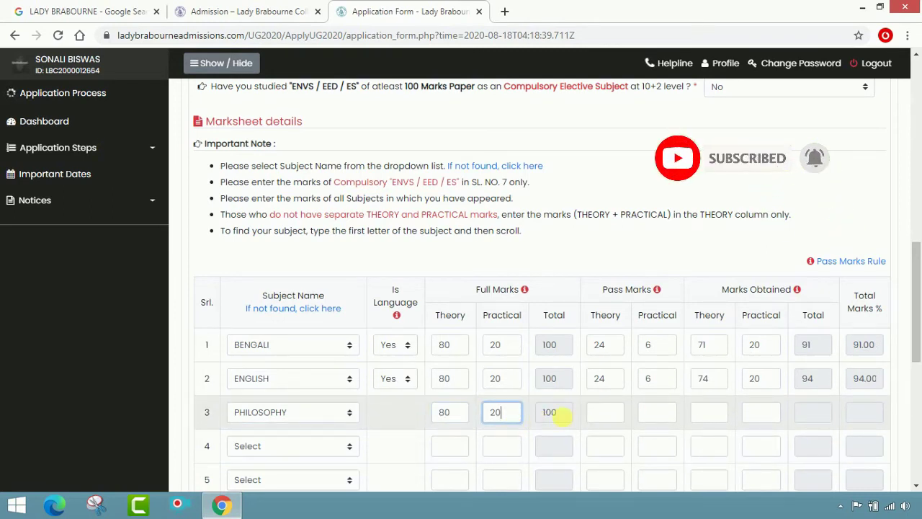
click(604, 417)
text(24)
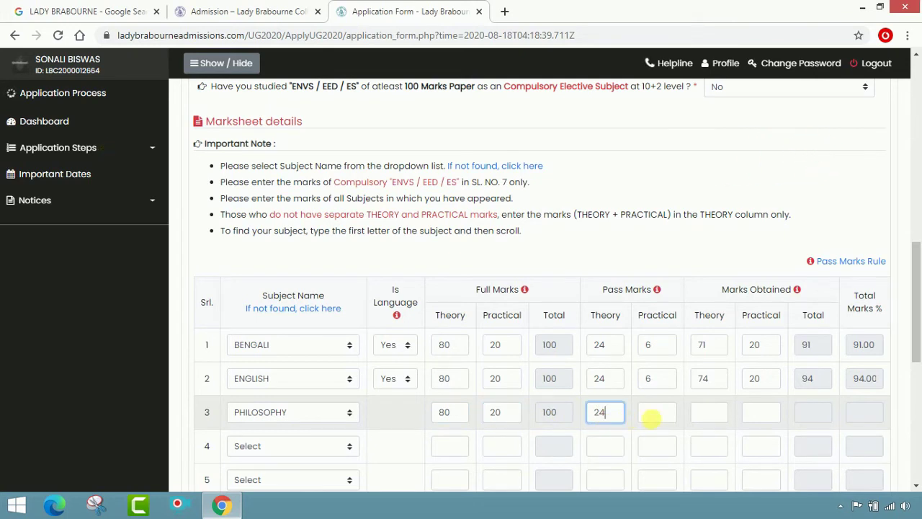
click(667, 423)
text(6)
click(712, 419)
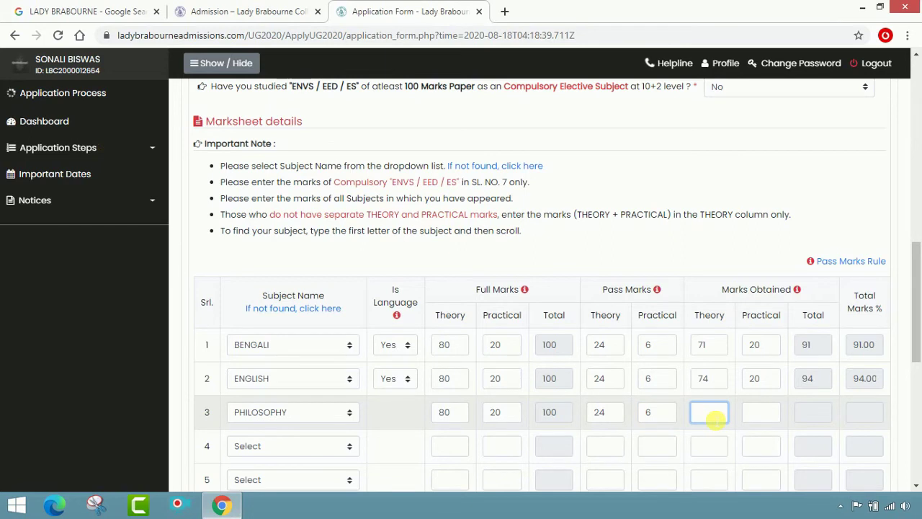
text(76)
click(761, 415)
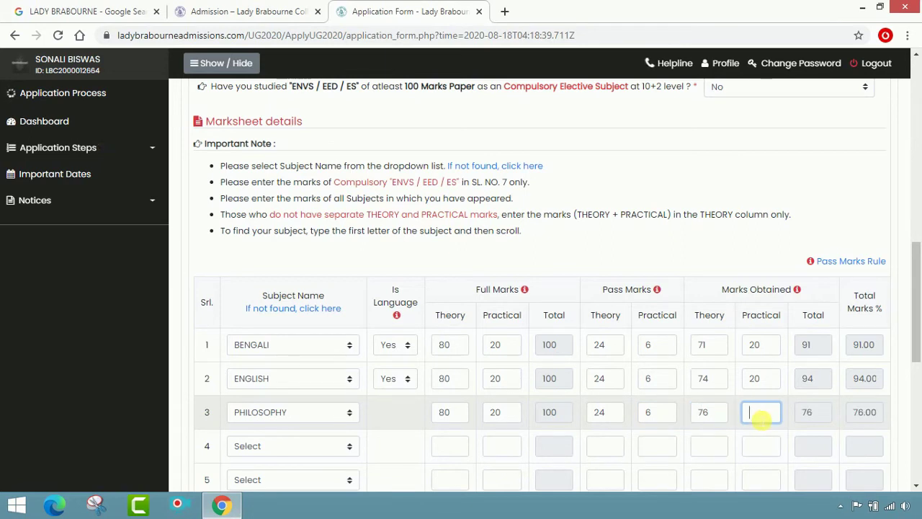
text(20)
key(Tab)
key(Tab)
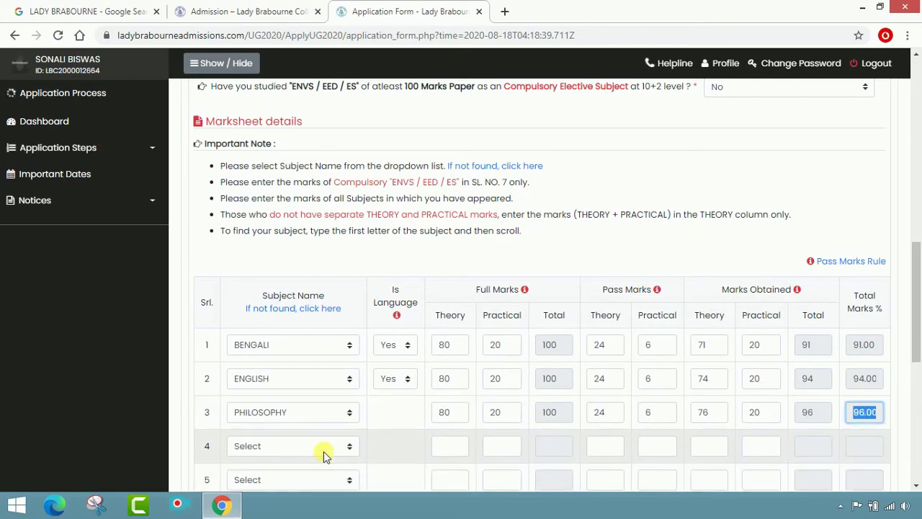
- Choose EDUCATION as the subject in row 4
click(324, 446)
text(edu)
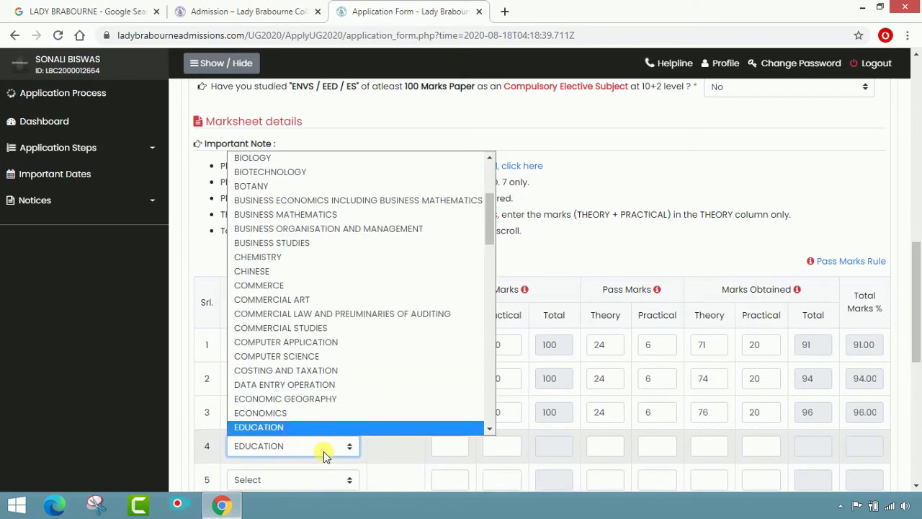
scroll(304, 436, down, 1)
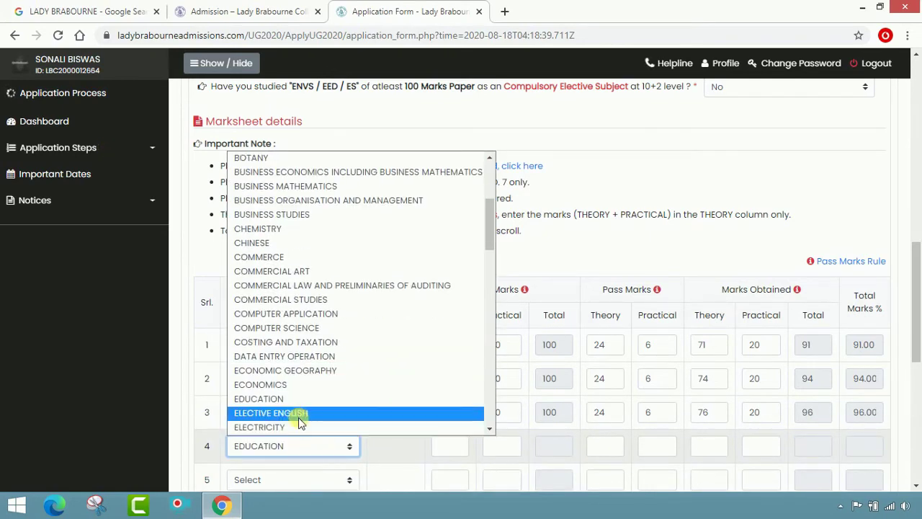
click(296, 401)
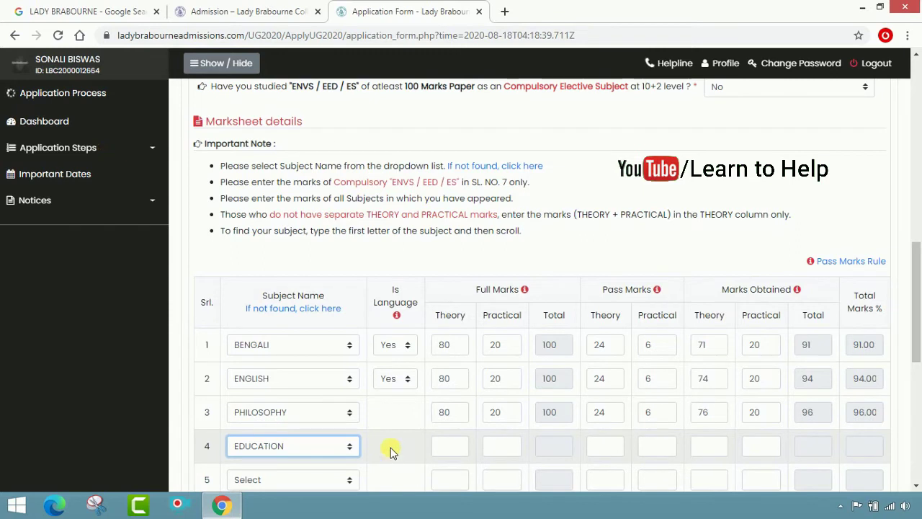
- Enter EDUCATION marks: full 80/20, pass 24/6, obtained 76/20, giving 96.00%
click(451, 448)
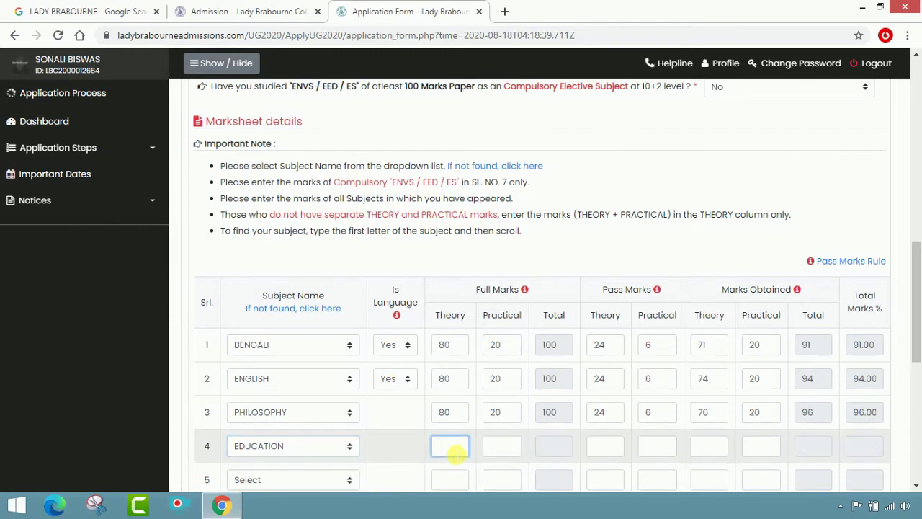
text(80)
click(500, 448)
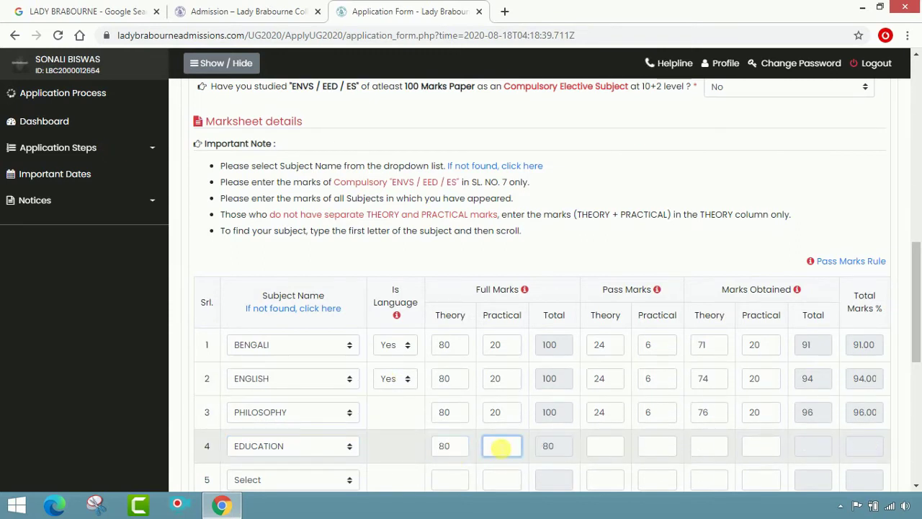
text(20)
click(598, 447)
text(2)
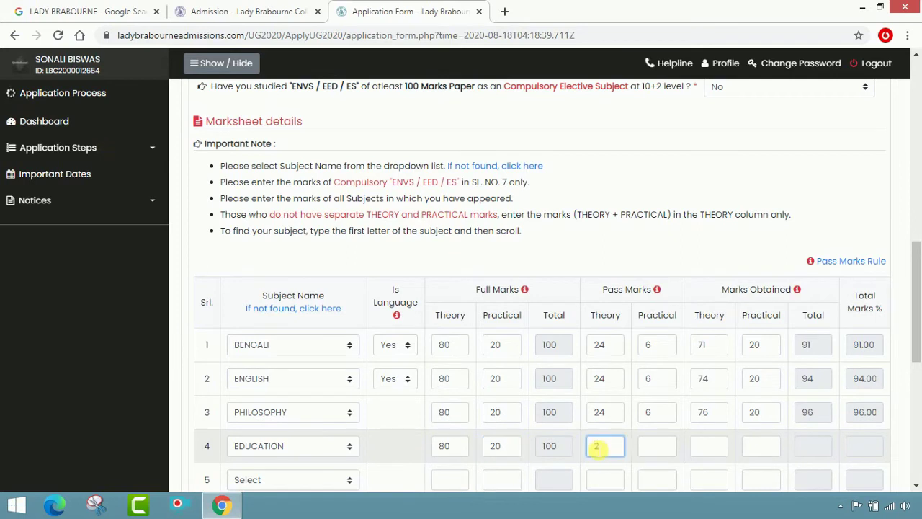
text(4)
click(653, 447)
text(6)
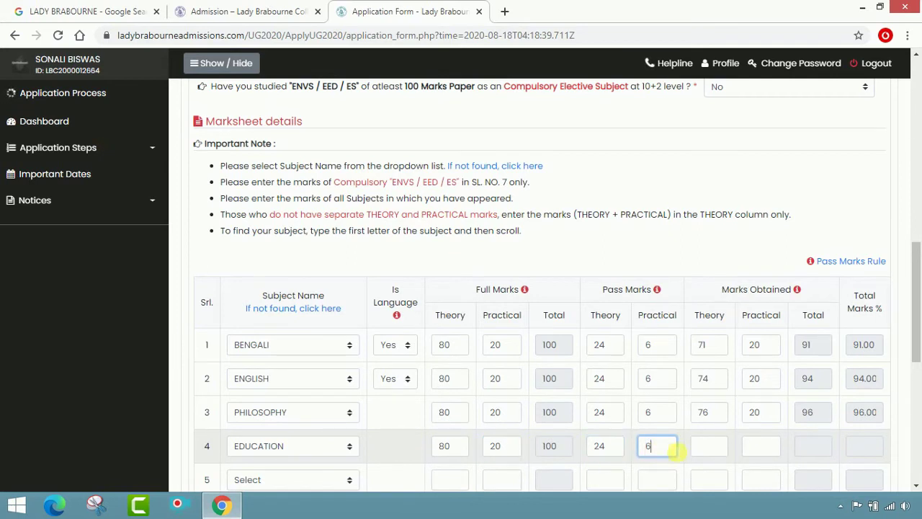
click(703, 447)
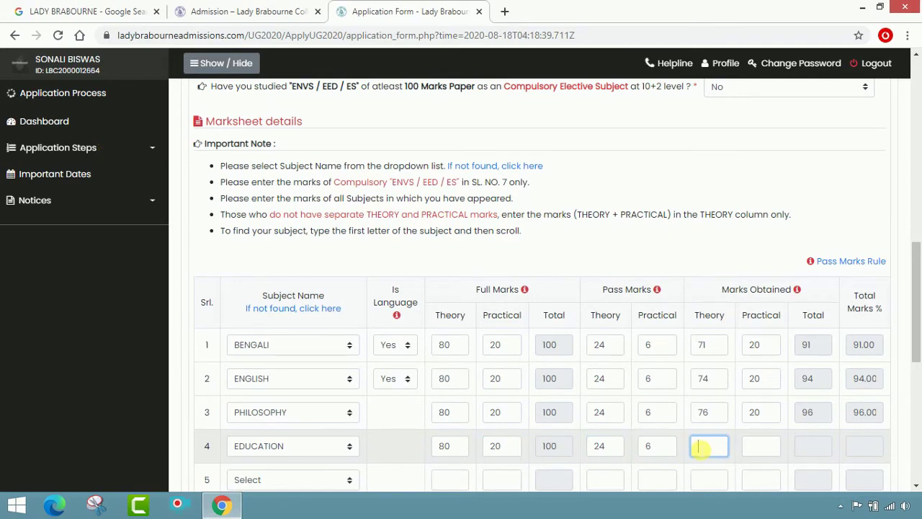
text(76)
click(754, 455)
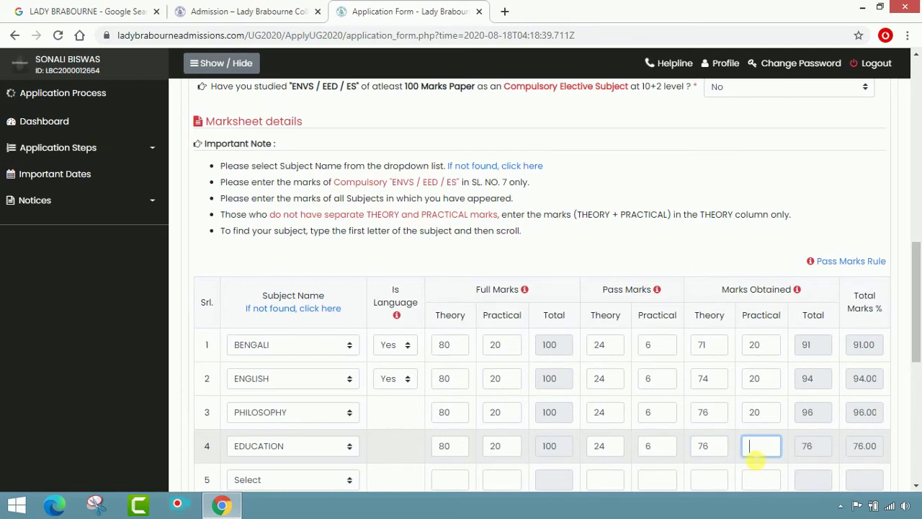
text(20)
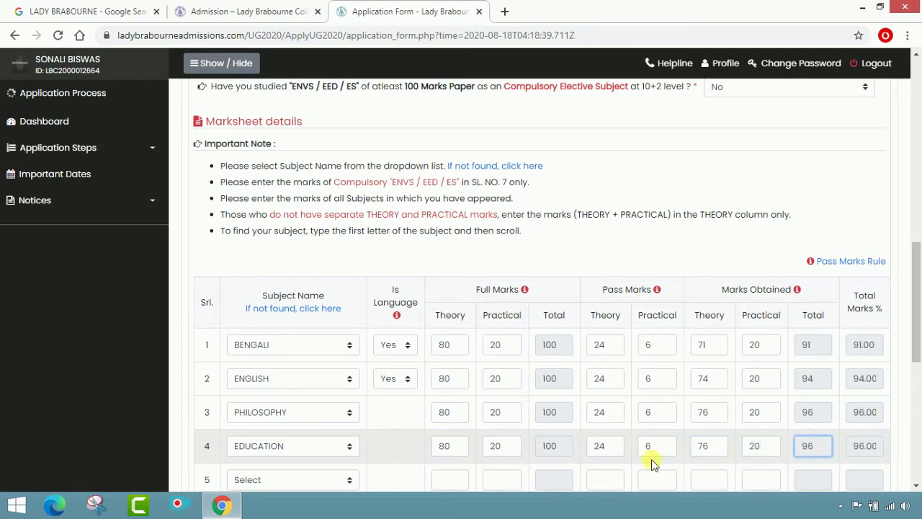
scroll(650, 465, down, 1)
- Choose GEOGRAPHY as the subject in row 5
click(334, 413)
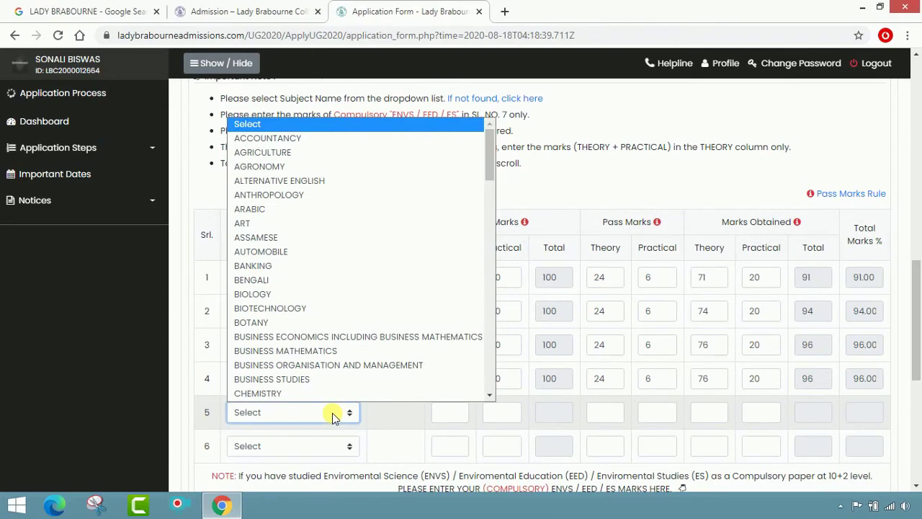
key(g)
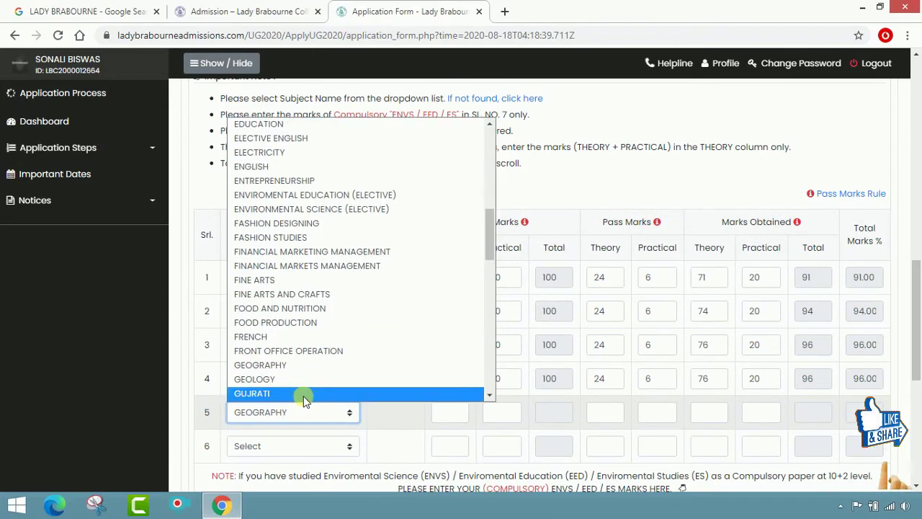
click(308, 365)
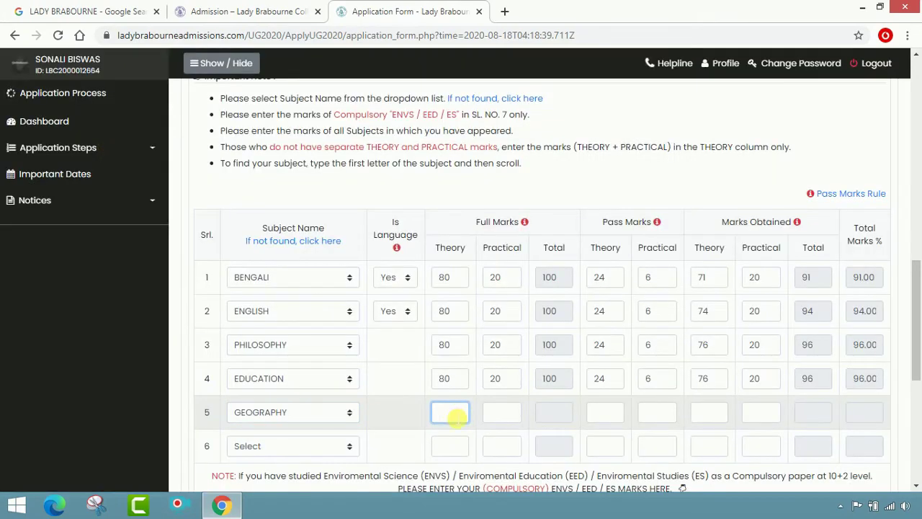
- Enter GEOGRAPHY marks: full 70/30, pass 21/9, obtained 66/30, giving 96.00%
text(0)
click(502, 413)
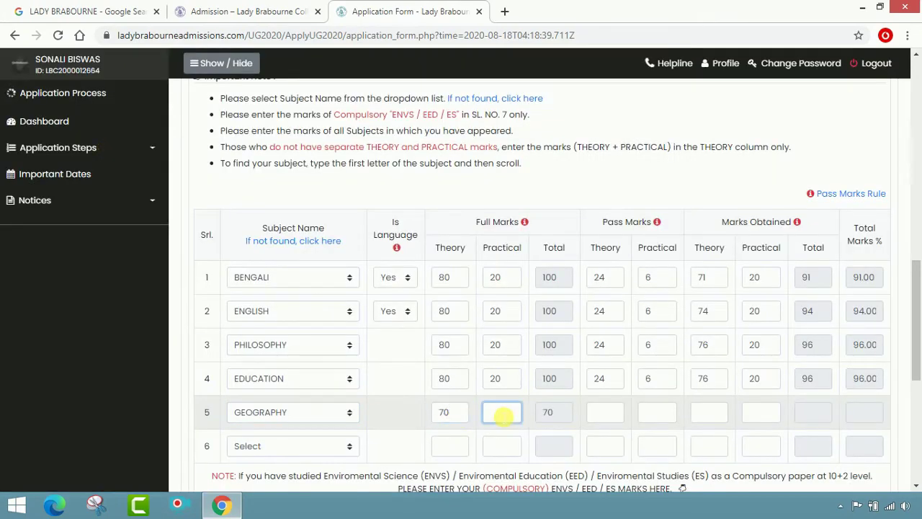
text(30)
key(Tab)
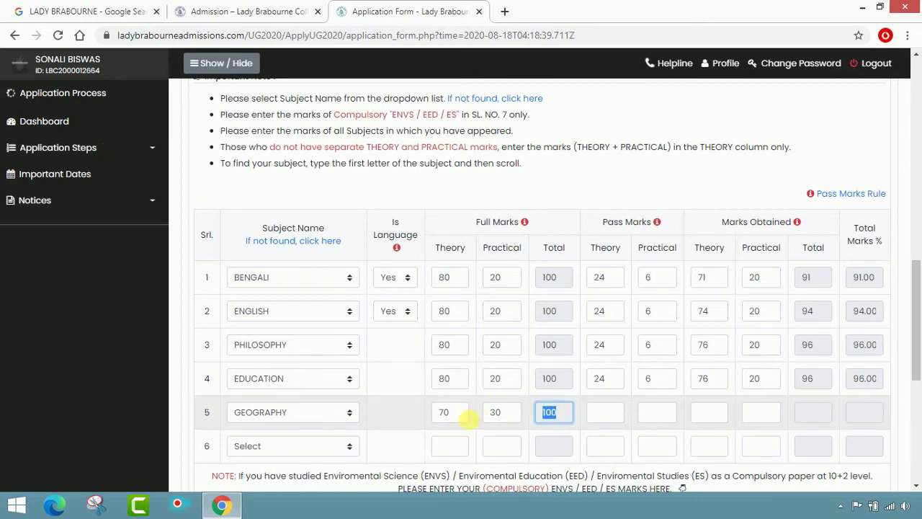
key(Tab)
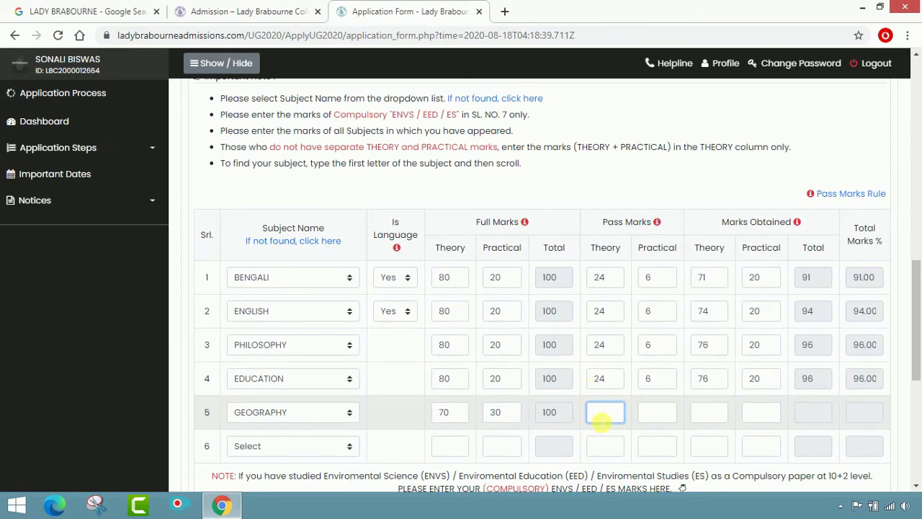
text(21)
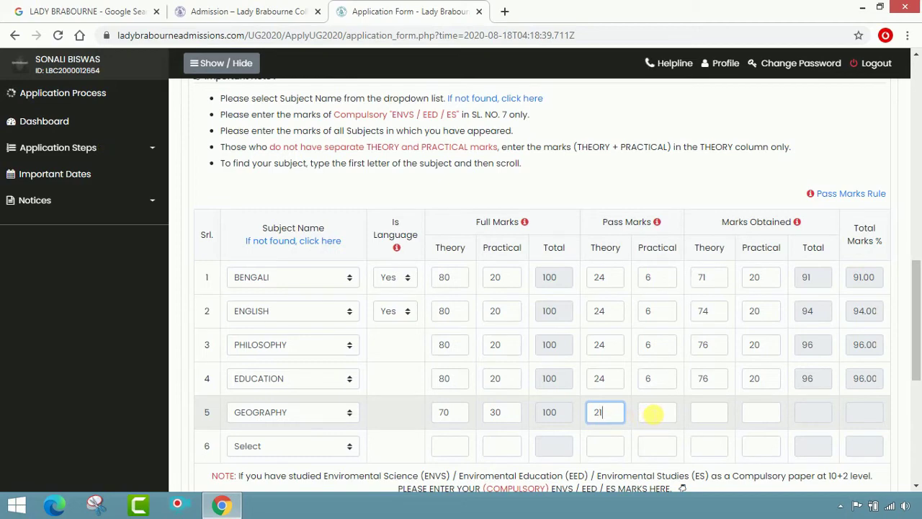
click(653, 412)
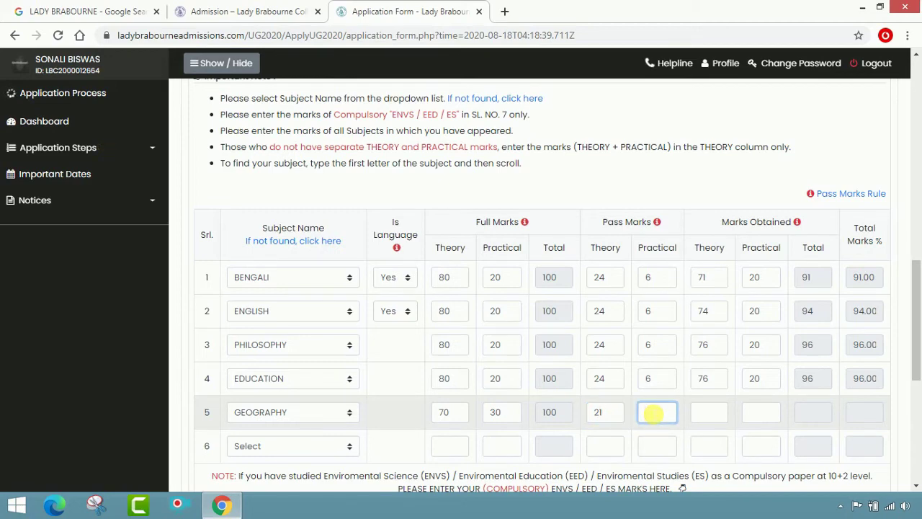
click(702, 414)
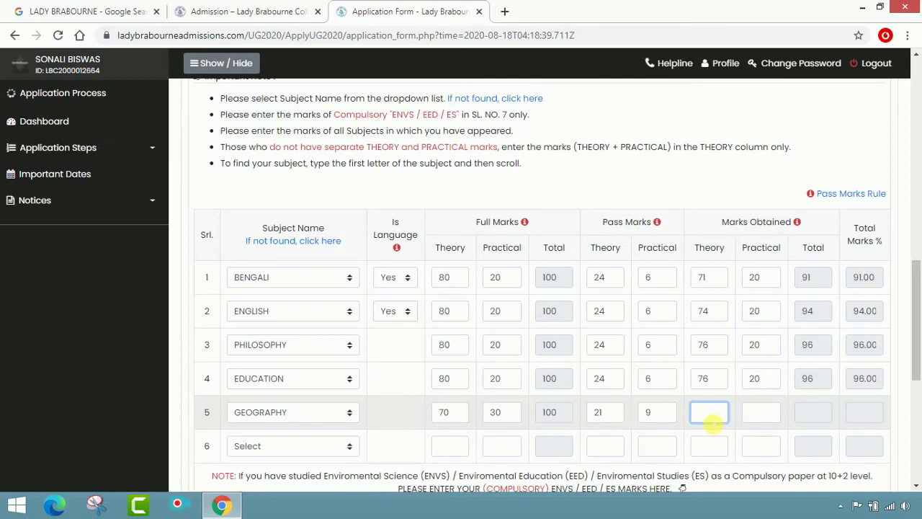
text(66)
click(754, 424)
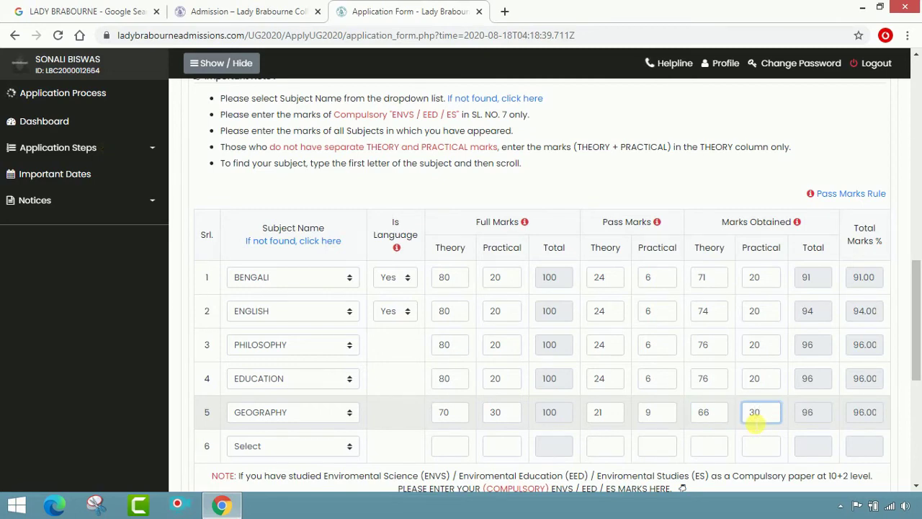
text(30)
key(Tab)
key(Tab)
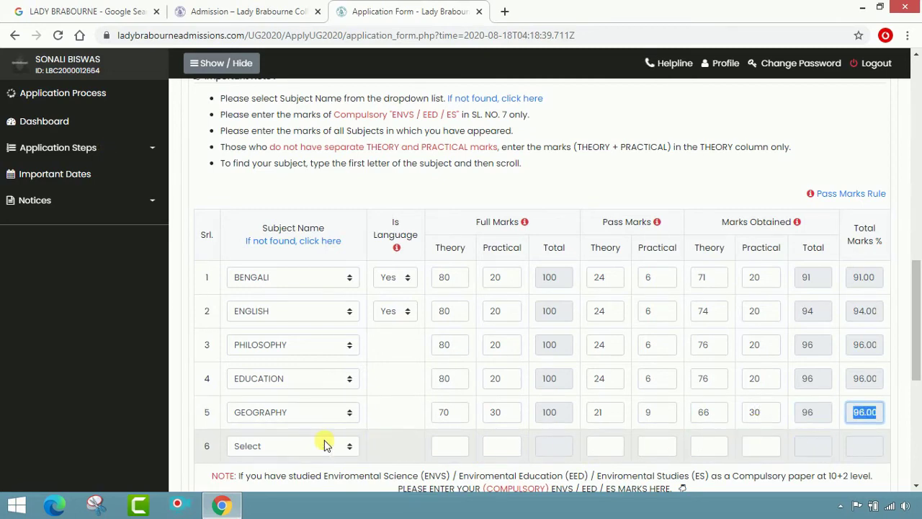
scroll(324, 440, down, 1)
- Choose HISTORY as the subject in row 6
click(336, 380)
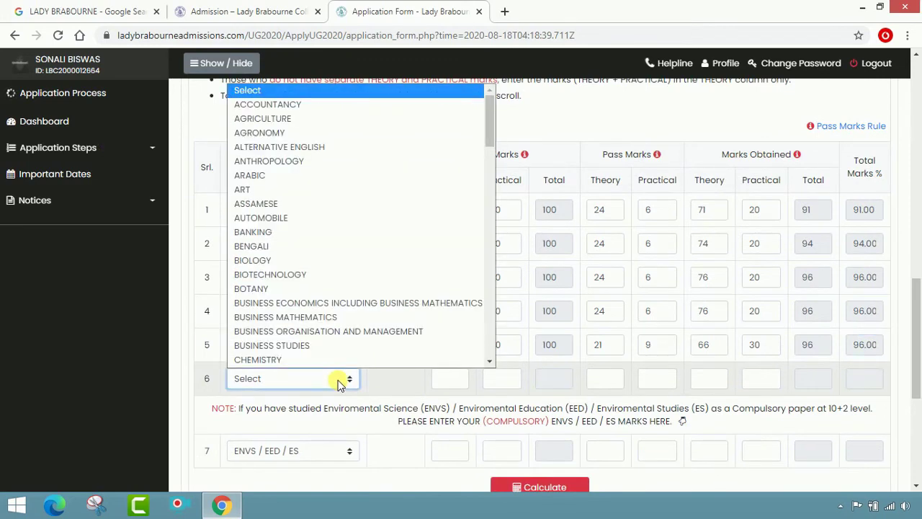
key(h)
key(Down)
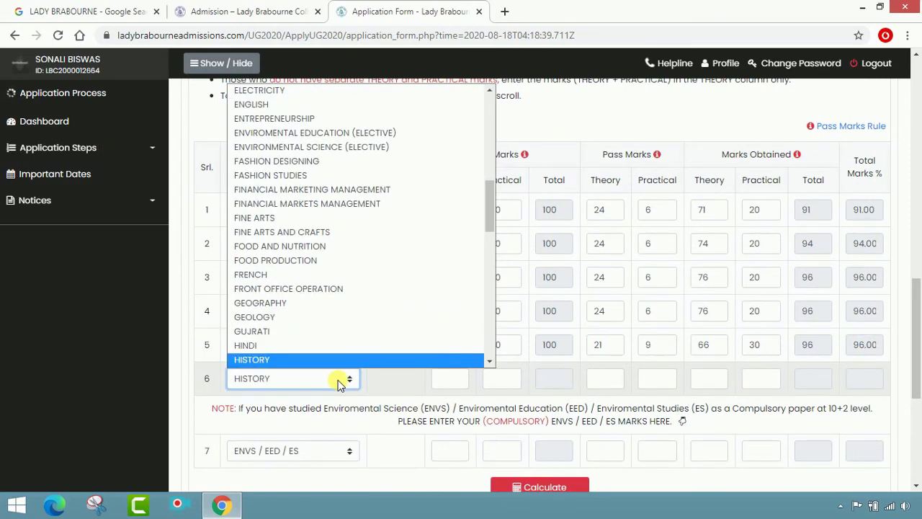
scroll(323, 360, down, 1)
click(323, 333)
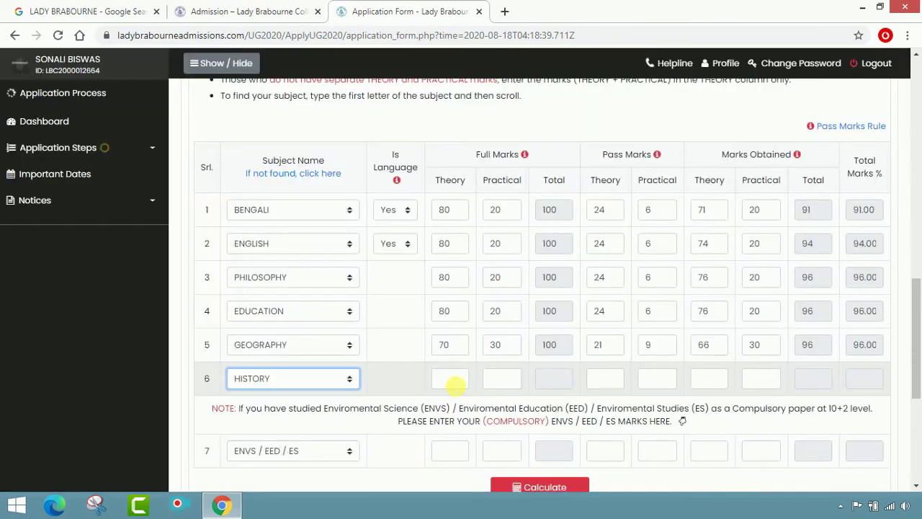
- Enter HISTORY marks: full 80/20, pass 24/6, obtained 69/20, giving 89.00%
click(451, 381)
text(80)
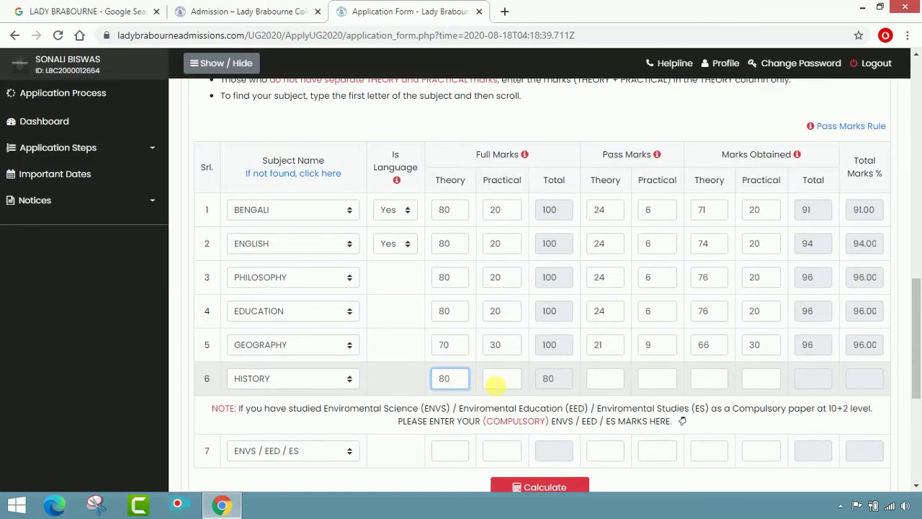
click(495, 384)
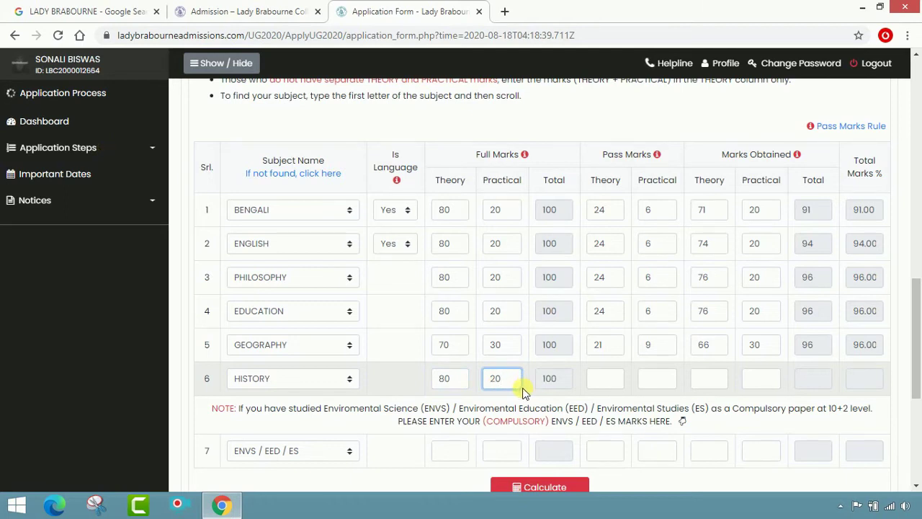
click(549, 378)
click(600, 382)
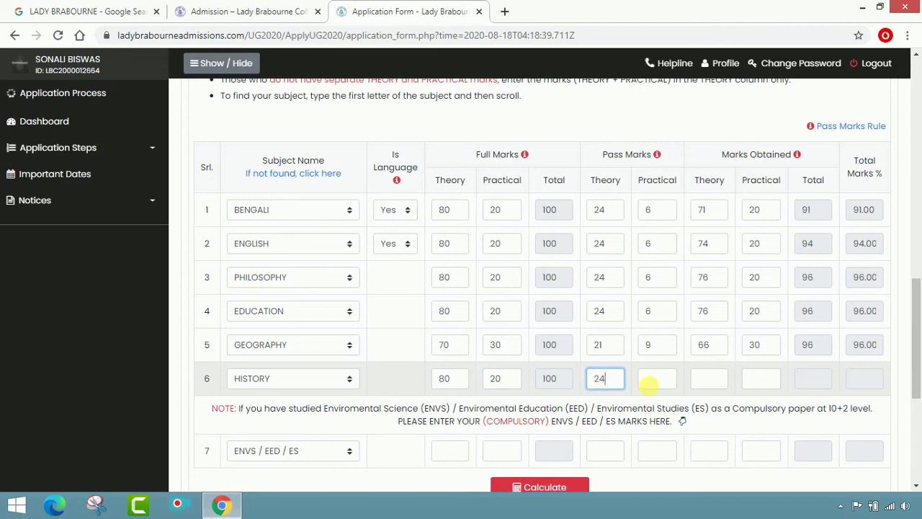
click(646, 380)
click(699, 382)
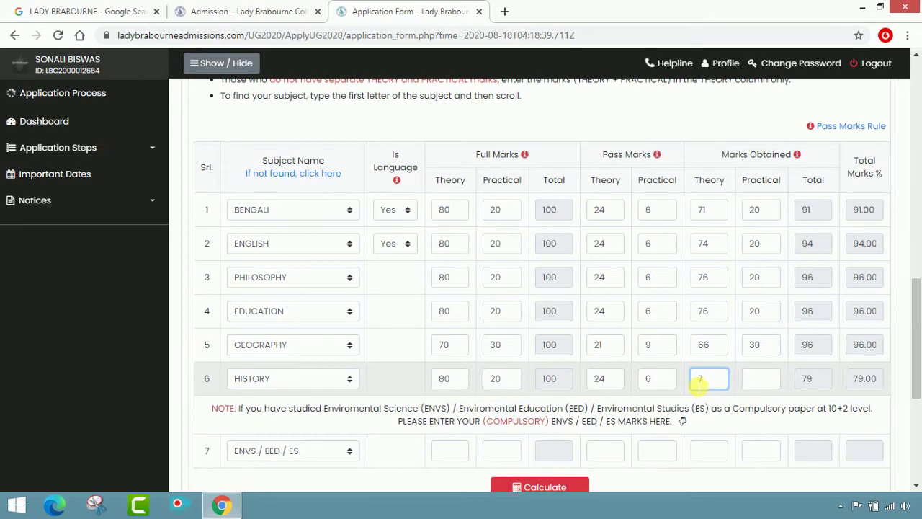
text(9)
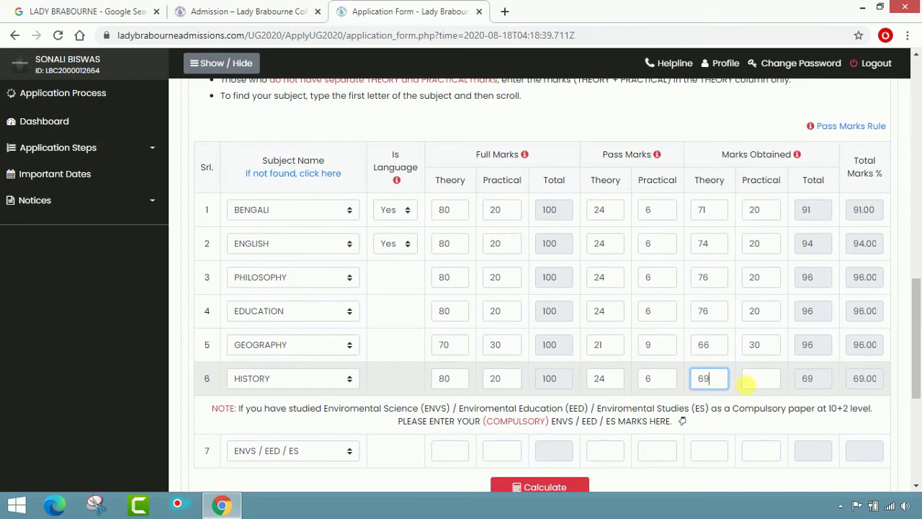
click(753, 378)
text(20)
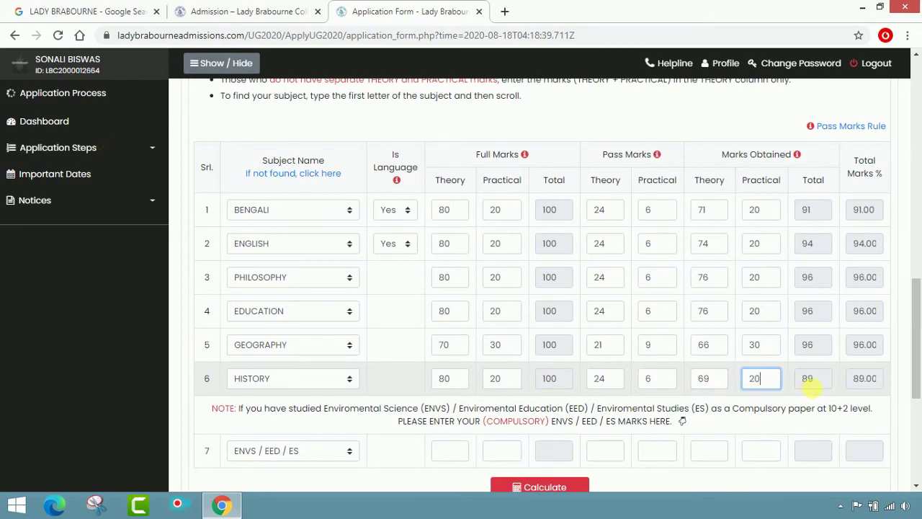
click(811, 379)
- Check the ENVS / EED / ES subject options, leaving the choice unchanged
scroll(744, 421, down, 1)
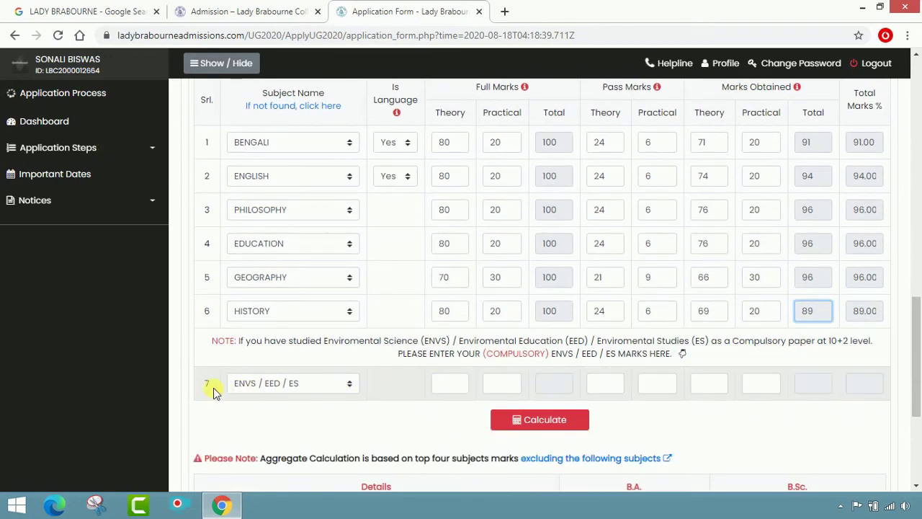
click(349, 383)
click(350, 384)
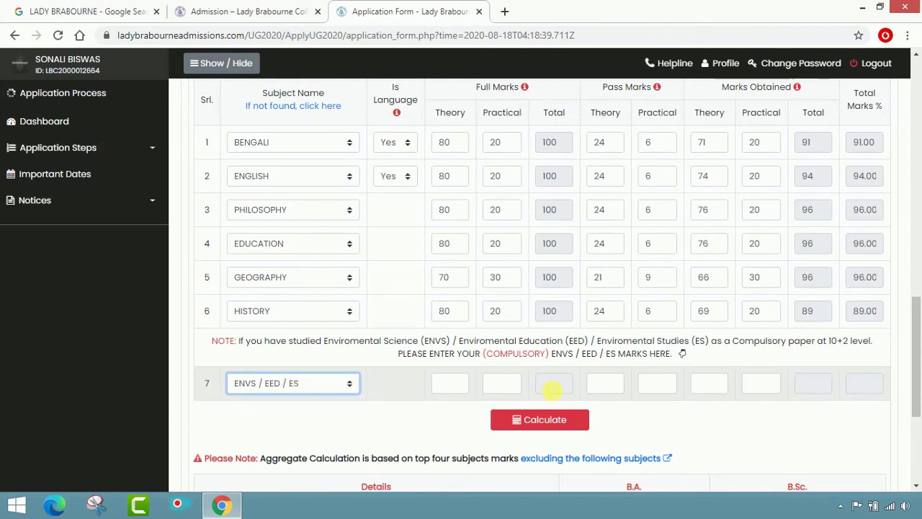
scroll(570, 397, down, 1)
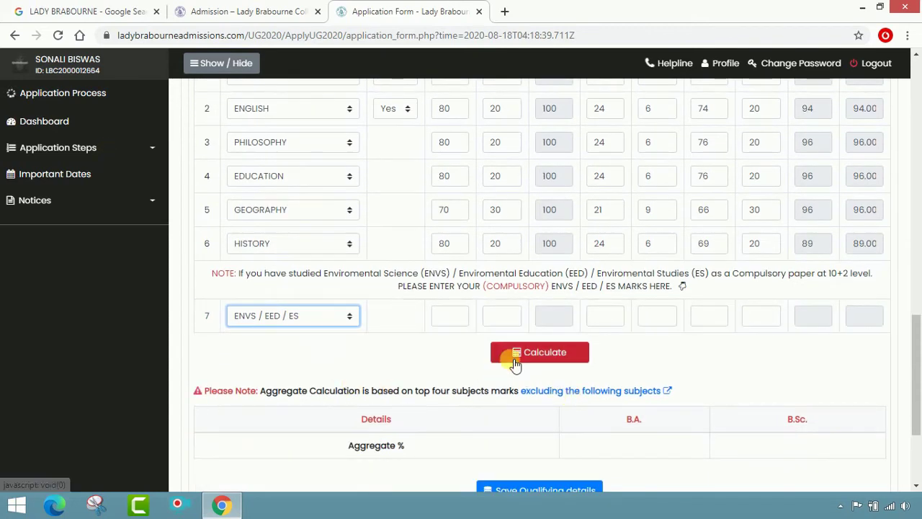
- Calculate the aggregate (95.50% for B.A. and B.Sc.) and try saving qualifying details
click(553, 359)
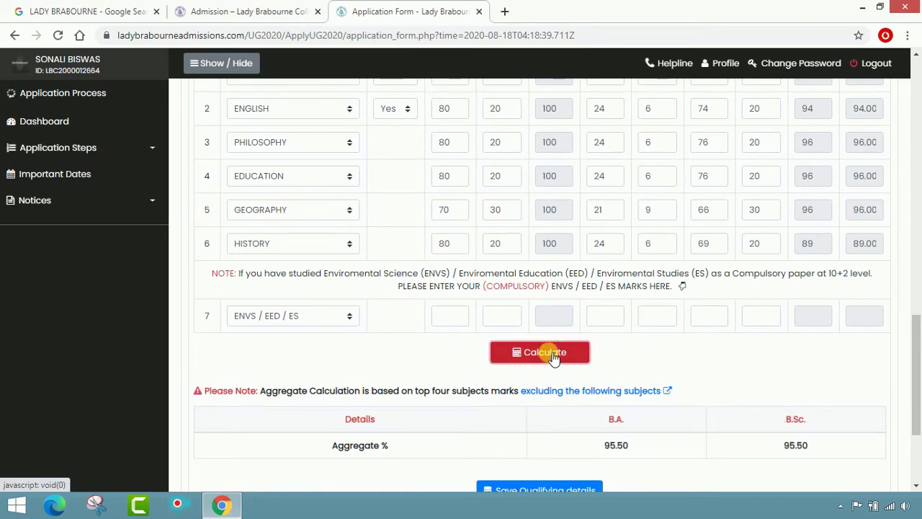
scroll(489, 426, down, 1)
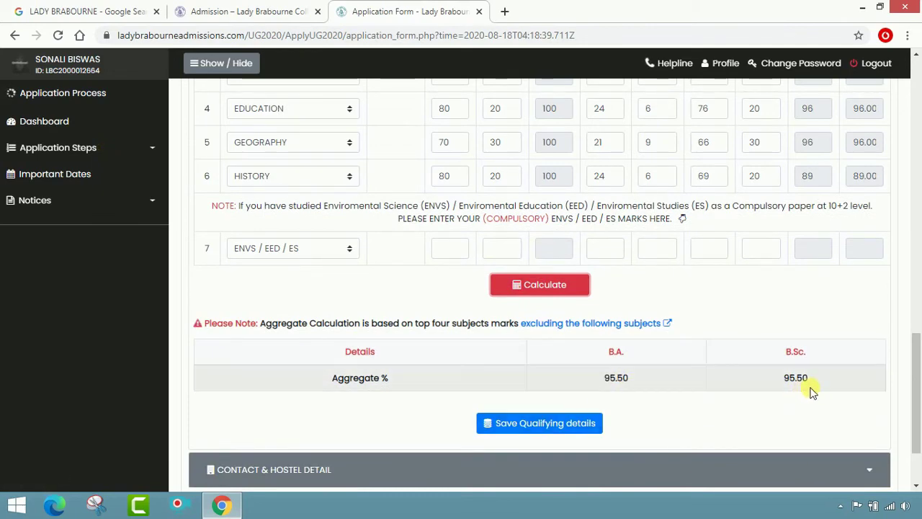
scroll(811, 390, down, 2)
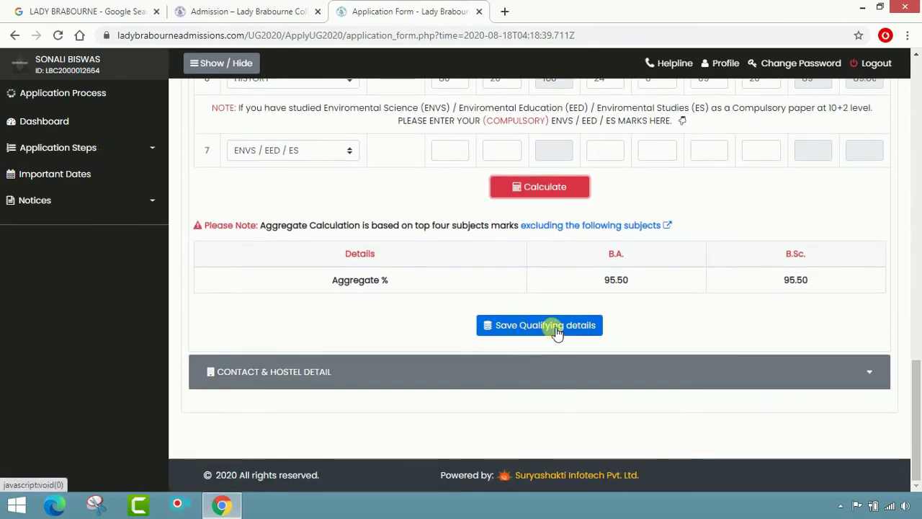
click(556, 331)
click(557, 331)
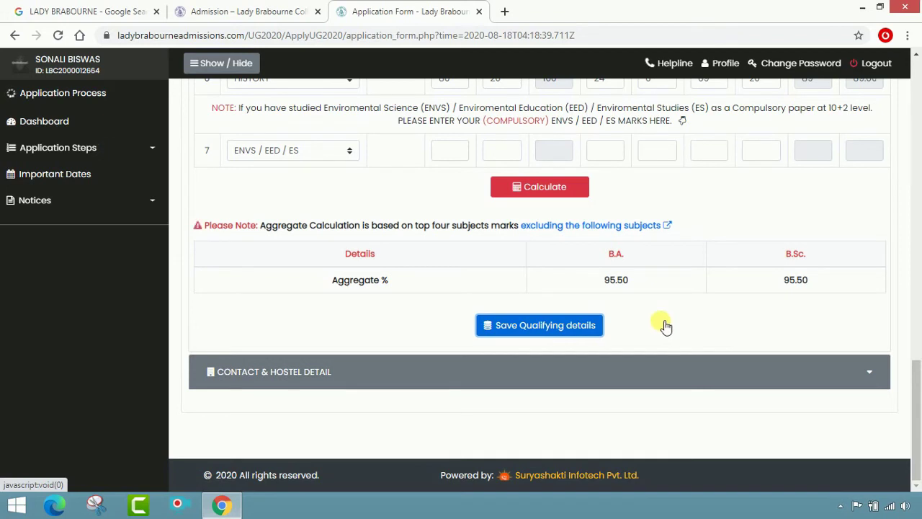
- Save the qualifying details, dismiss the success alert, and scroll to Courses Applied
click(525, 324)
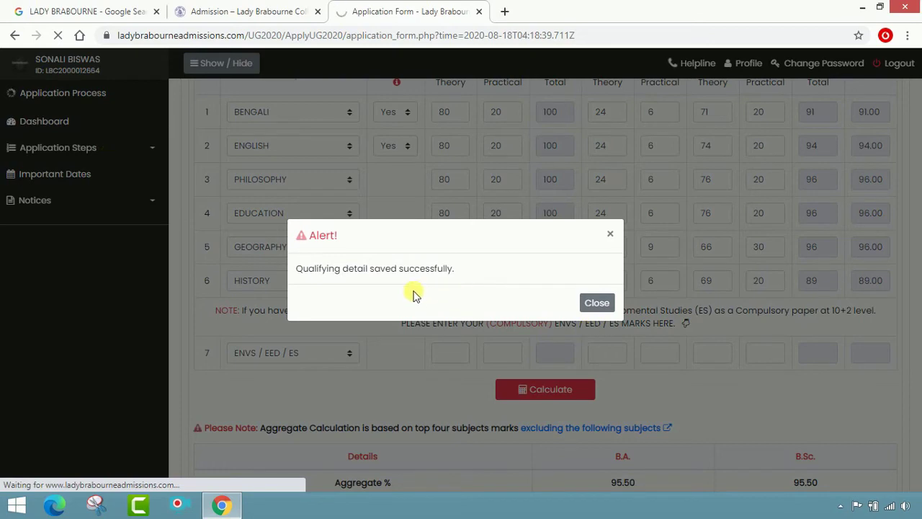
click(598, 304)
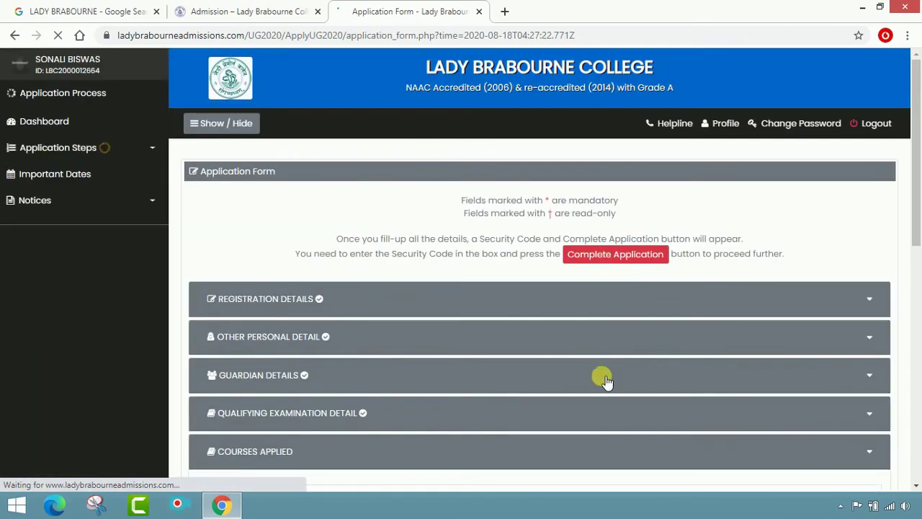
scroll(605, 380, down, 2)
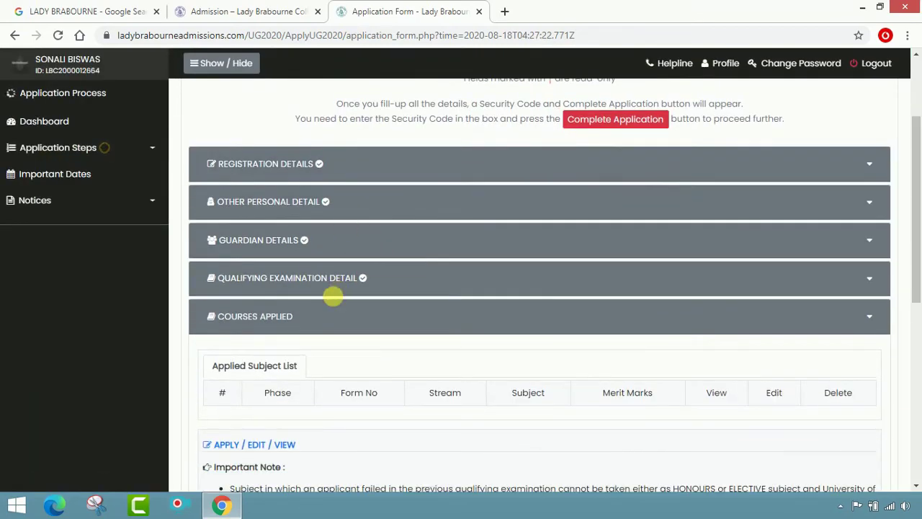
scroll(469, 339, down, 1)
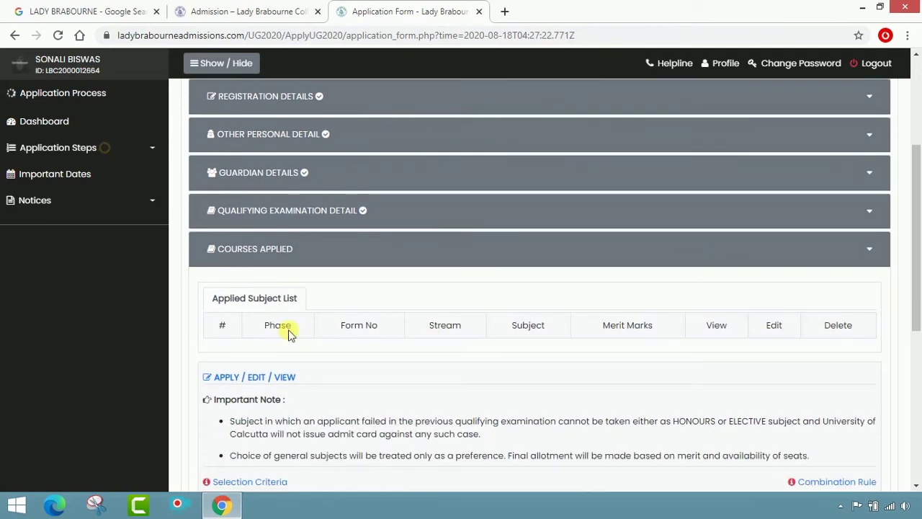
scroll(288, 345, down, 1)
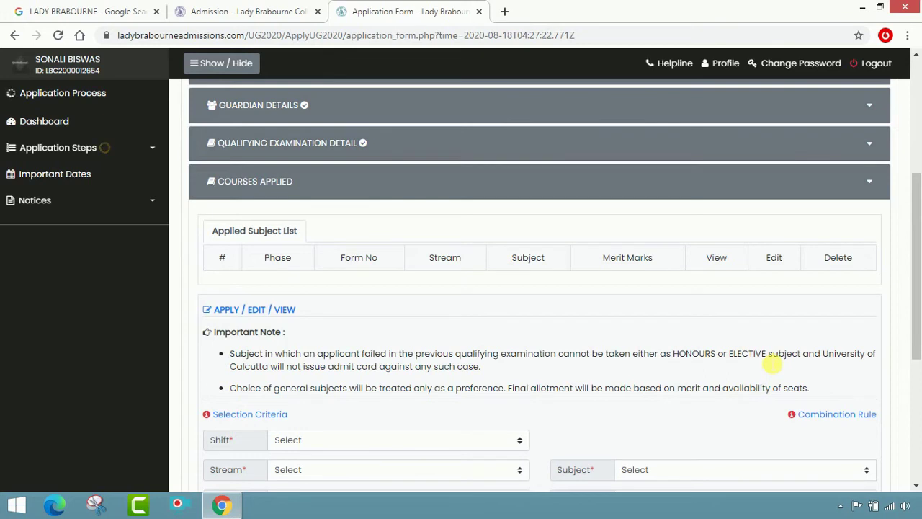
- Select Day shift, B.A. Honours stream and English as the honours subject
scroll(772, 365, down, 1)
scroll(768, 364, down, 2)
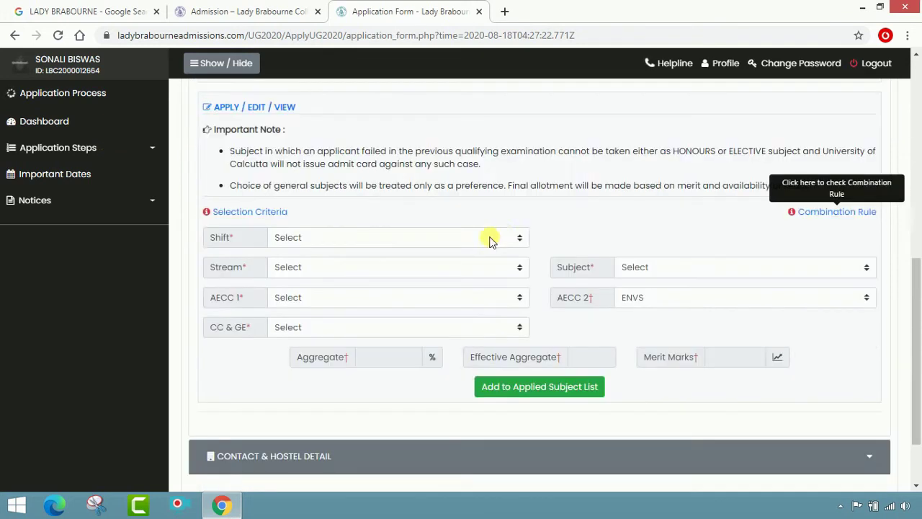
click(520, 239)
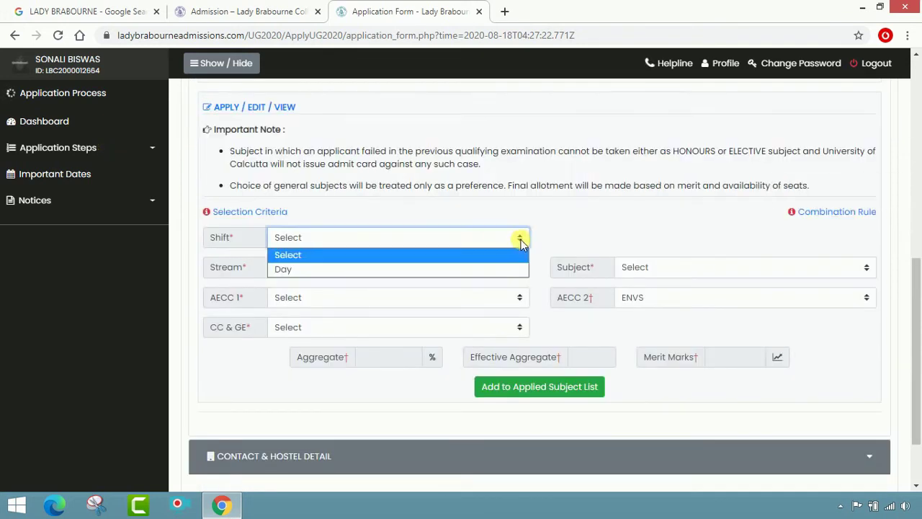
click(417, 269)
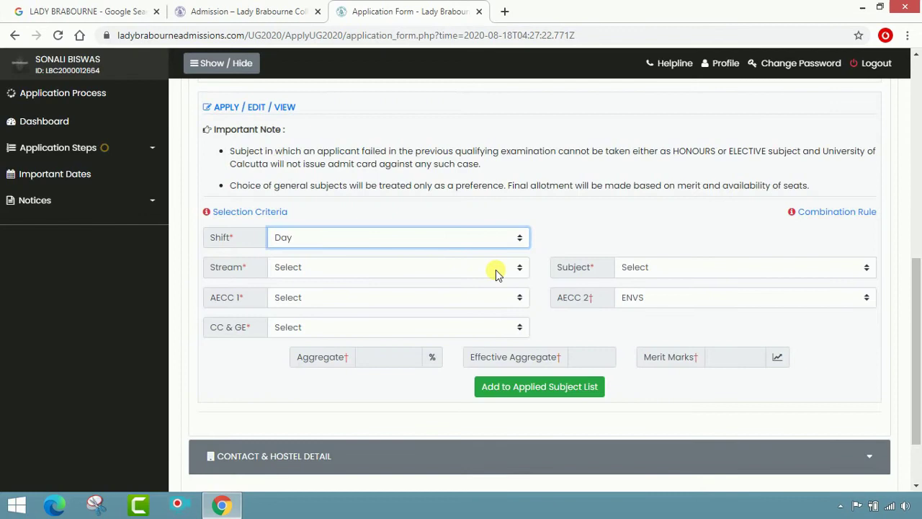
click(495, 270)
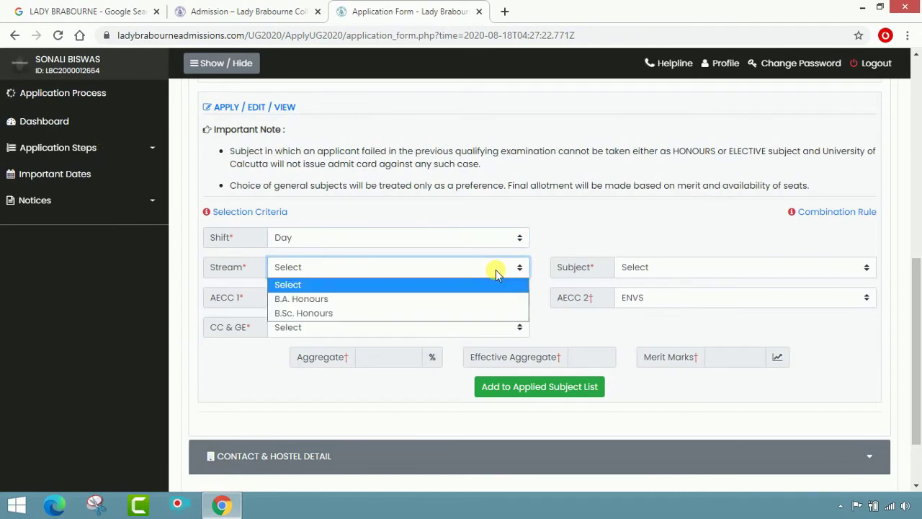
click(478, 299)
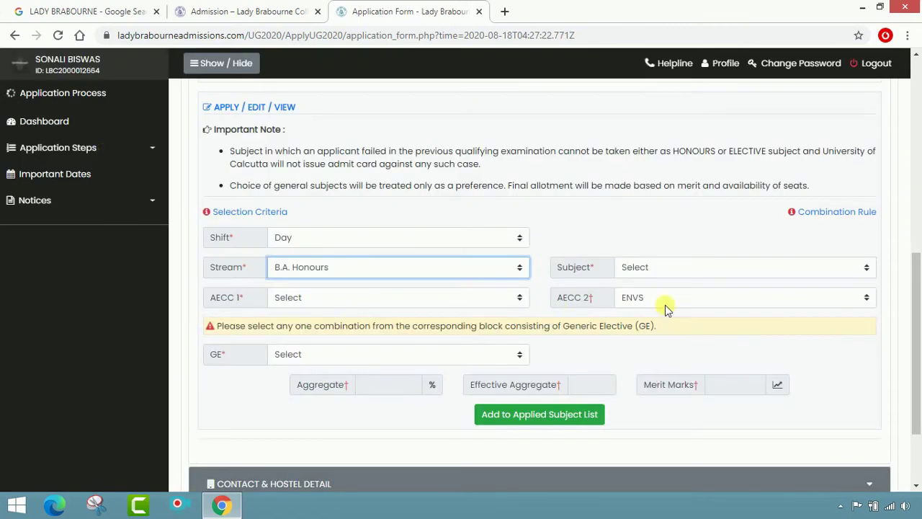
click(698, 269)
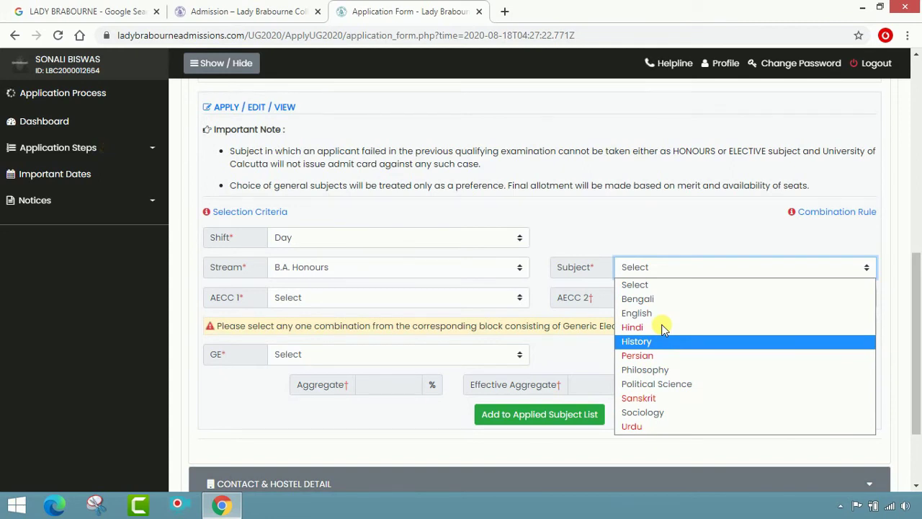
click(636, 313)
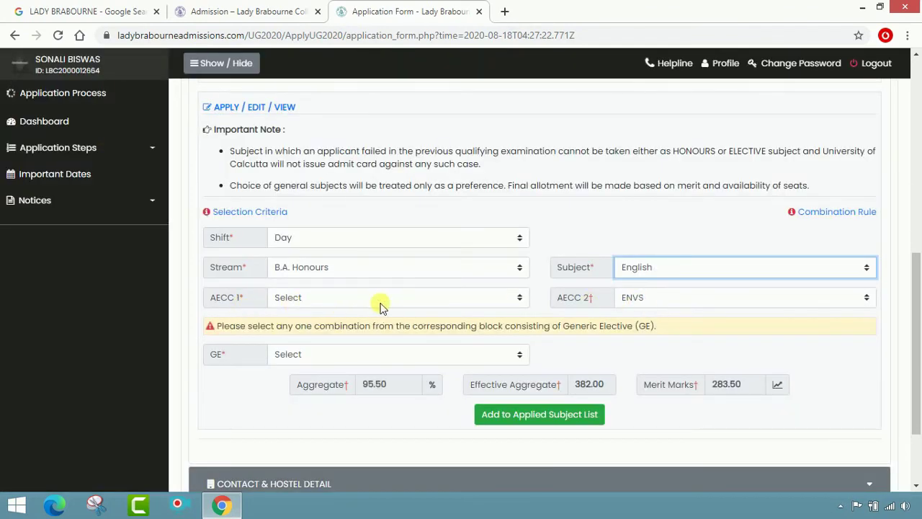
- Set AECC 1 to Bengali and keep ENVS as AECC 2
click(469, 297)
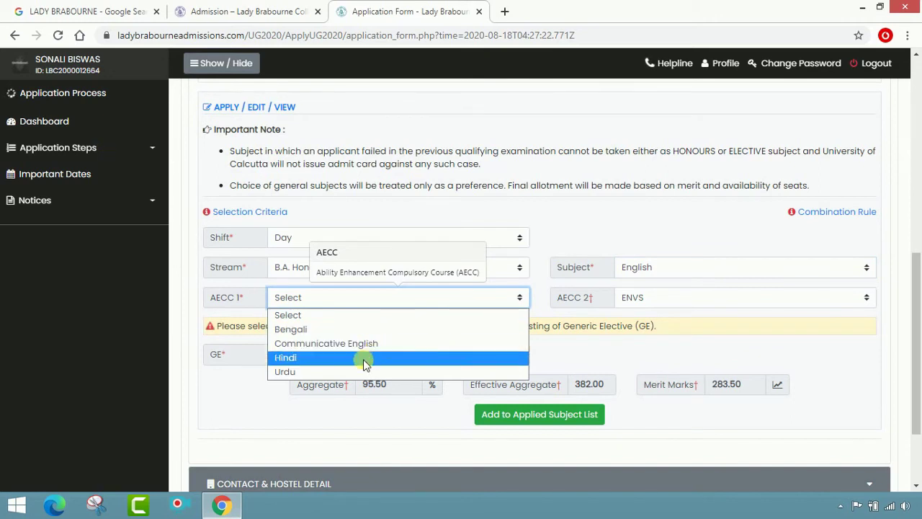
click(360, 328)
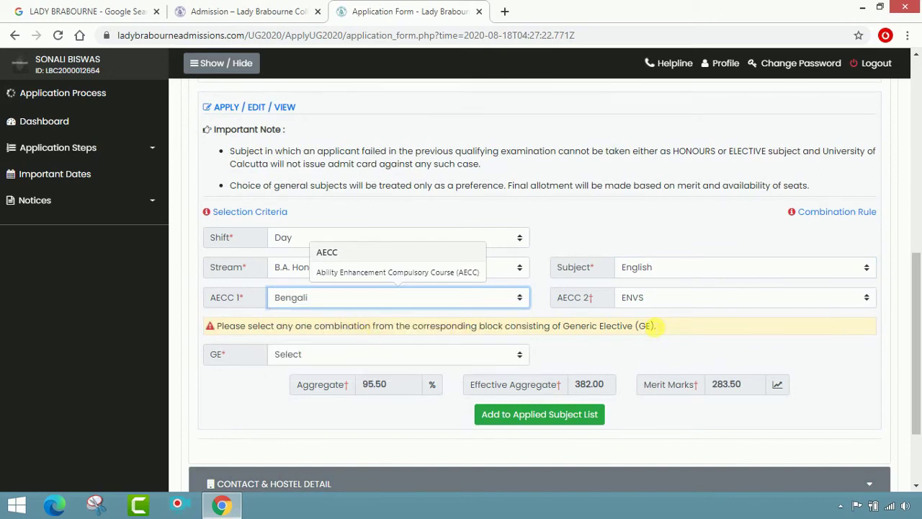
click(803, 298)
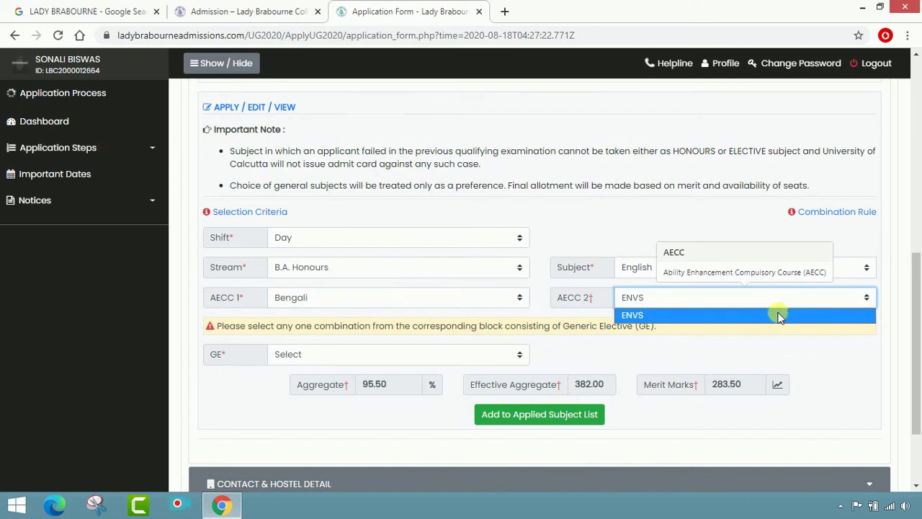
click(775, 315)
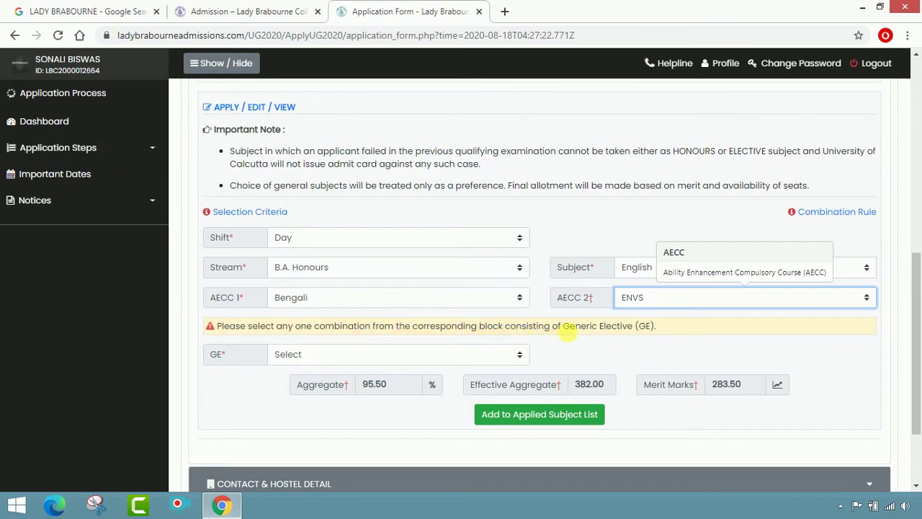
- Set the Generic Elective combination to Economics(GE)-Philosophy(GE)
click(639, 353)
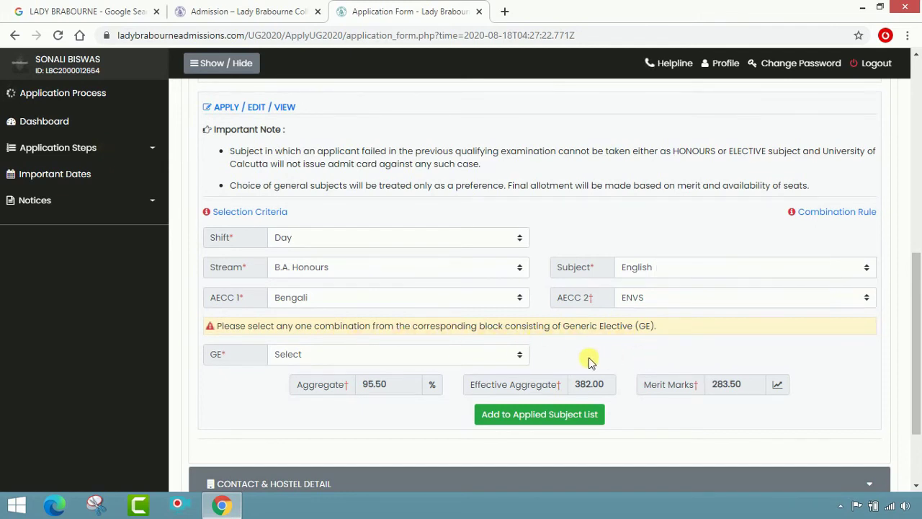
click(513, 354)
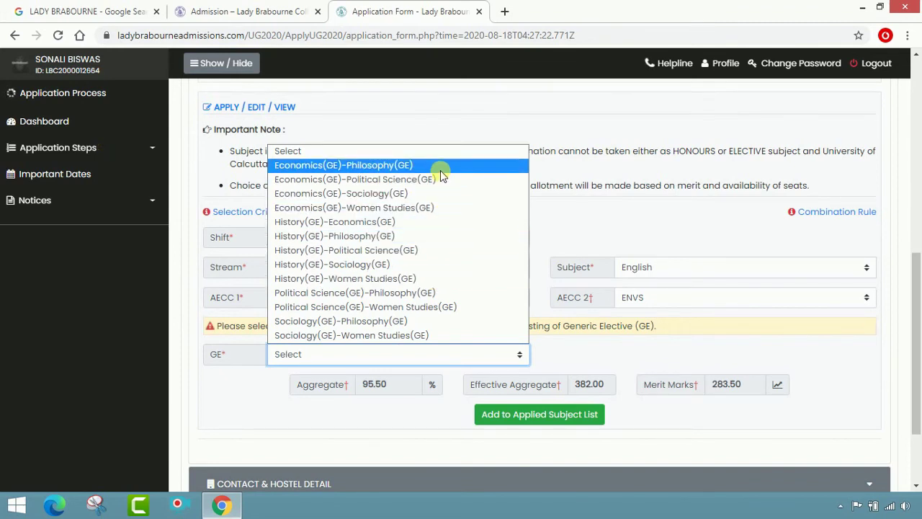
click(432, 80)
click(490, 352)
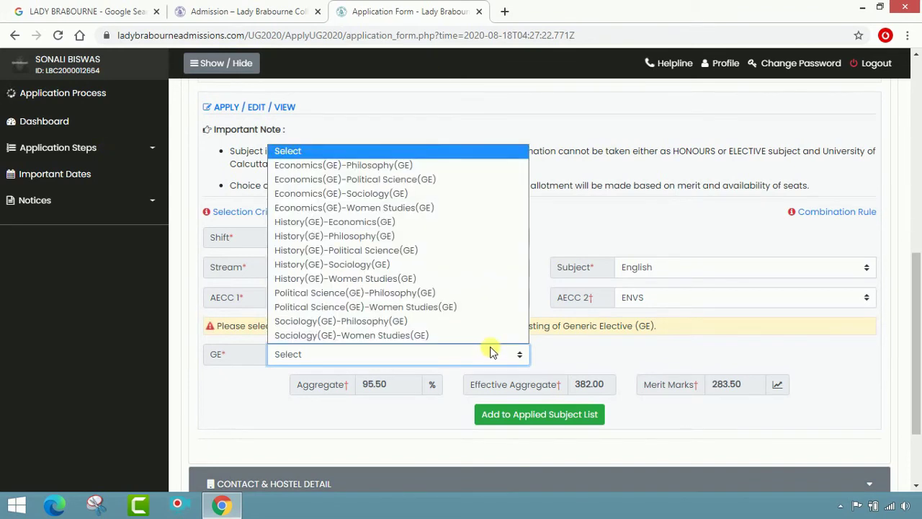
click(407, 170)
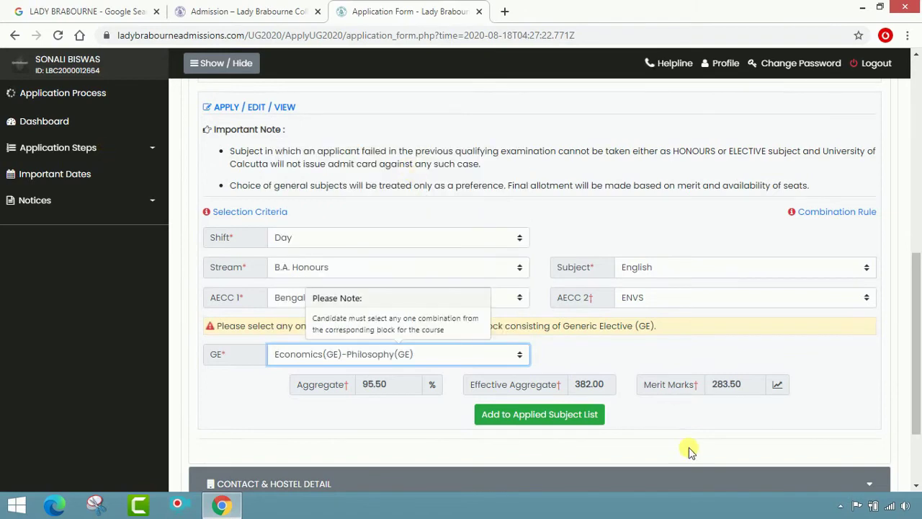
click(513, 355)
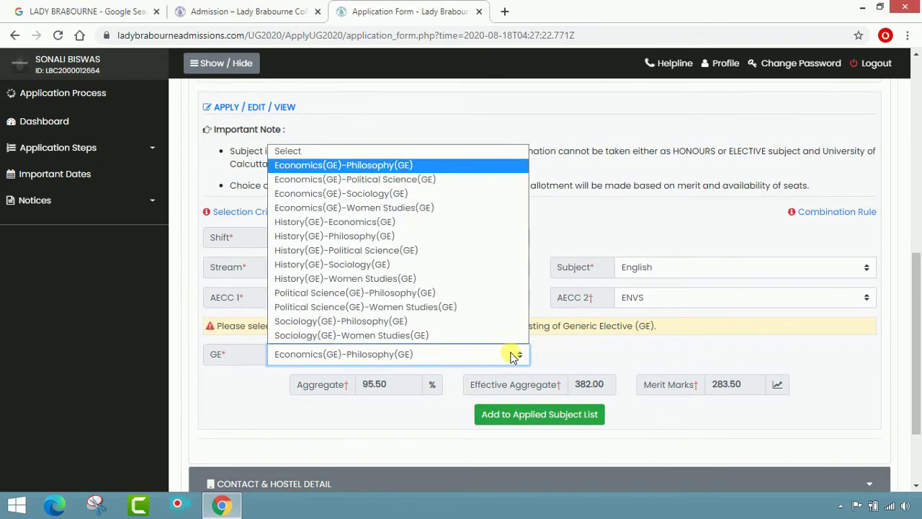
click(513, 355)
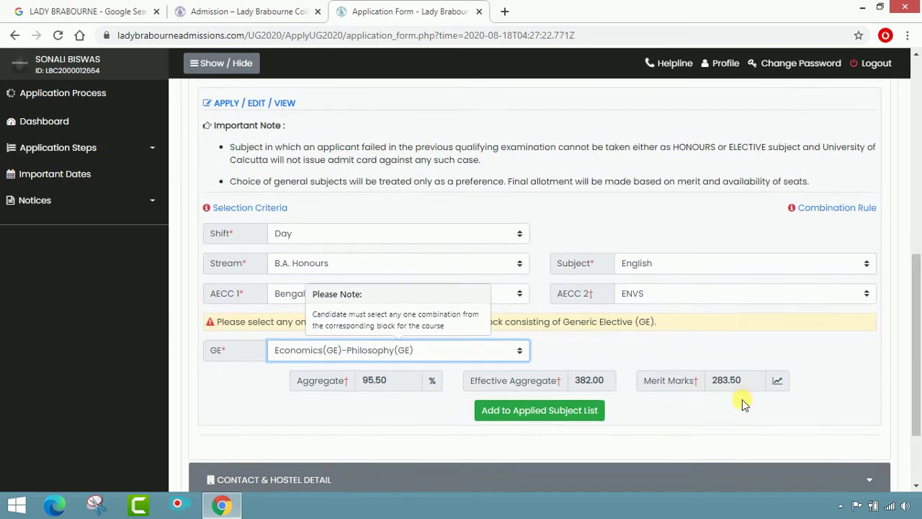
scroll(720, 389, down, 2)
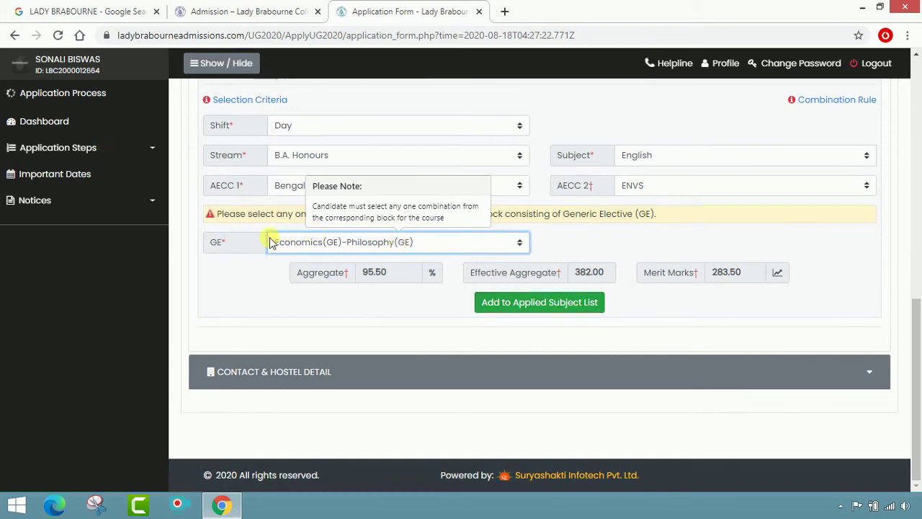
click(520, 244)
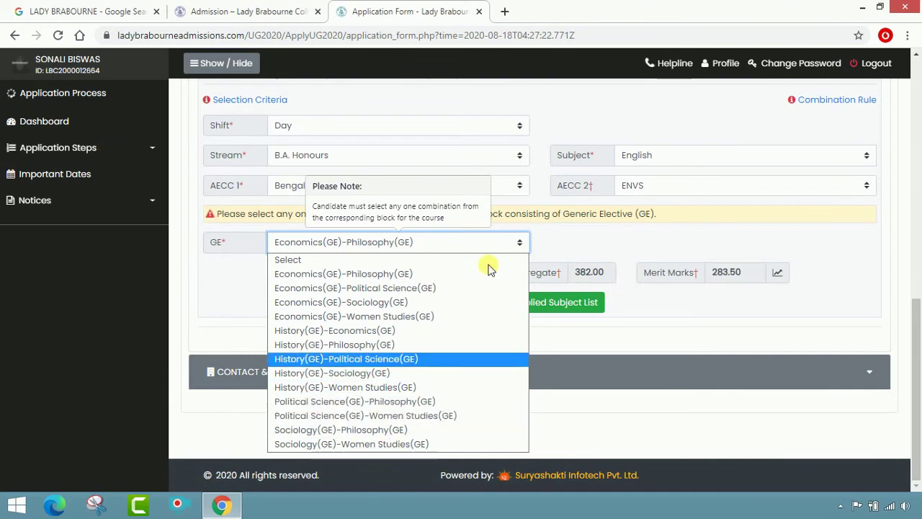
click(564, 244)
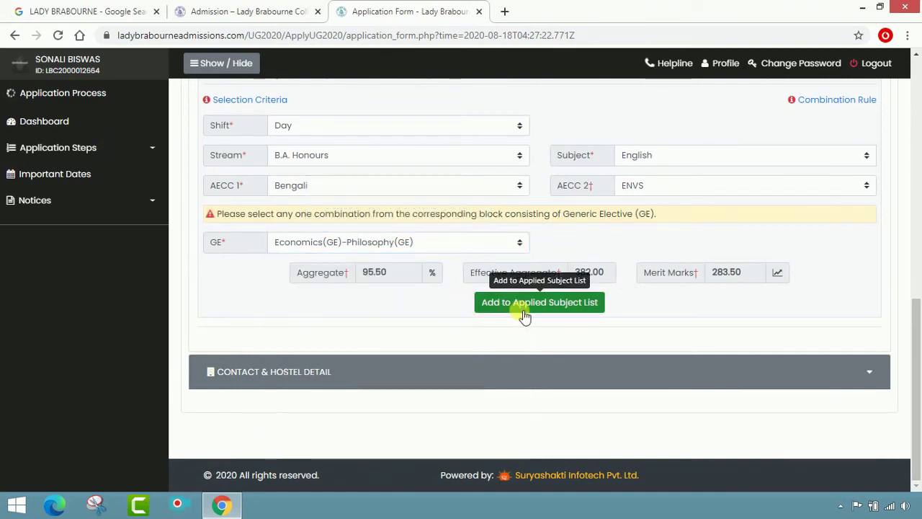
- Add B.A. English to the Applied Subject List and verify its 283.50 merit marks
click(587, 311)
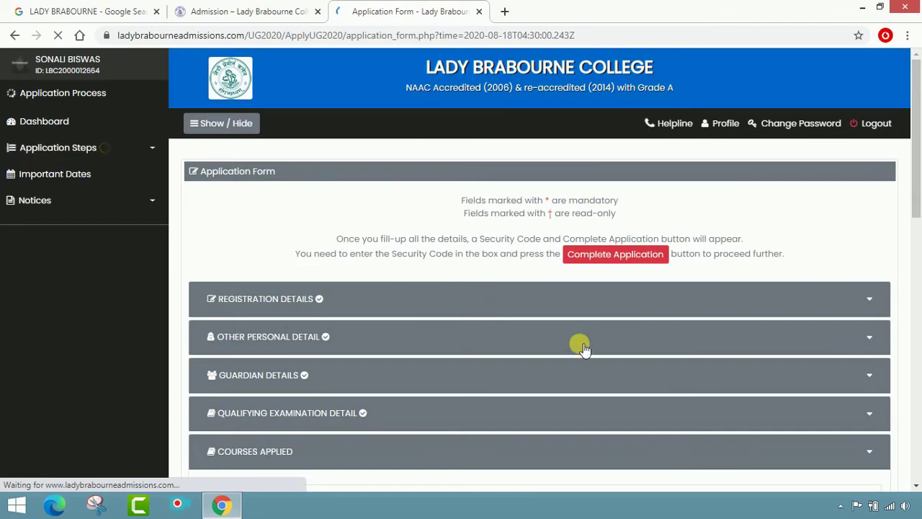
scroll(650, 362, down, 3)
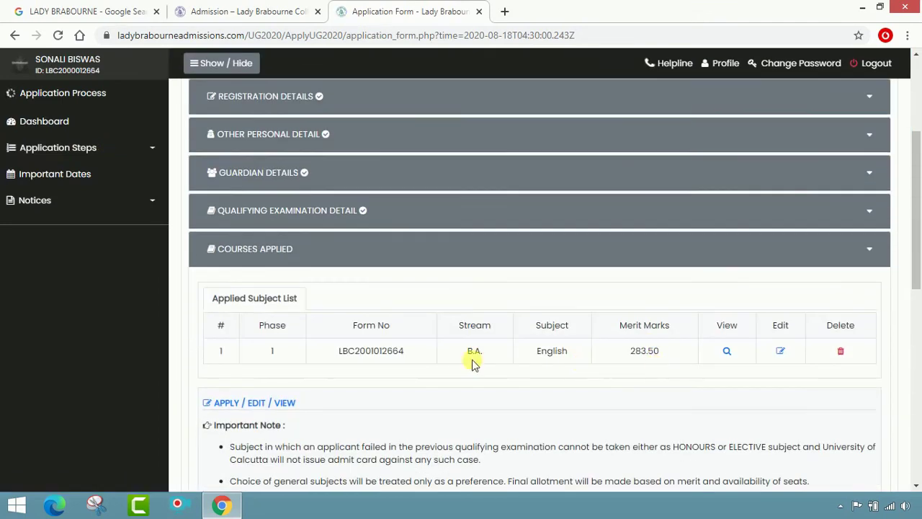
scroll(659, 362, down, 4)
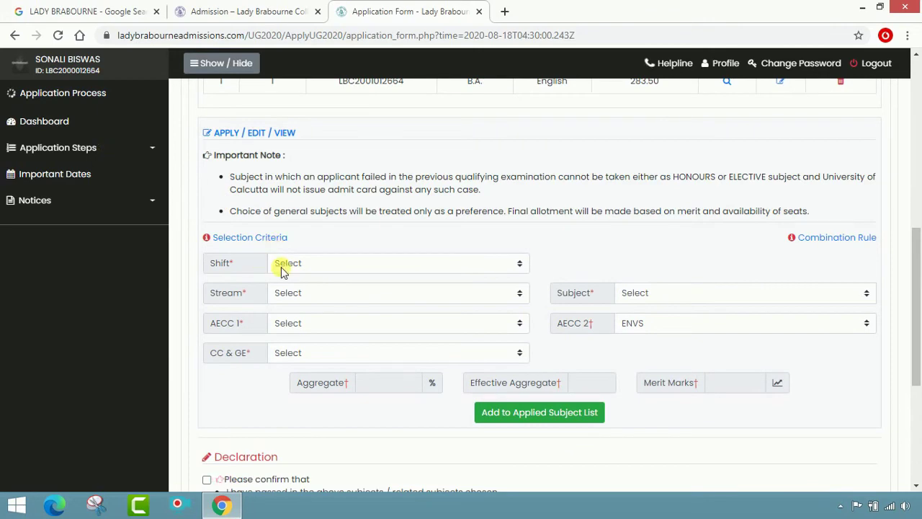
scroll(389, 295, down, 2)
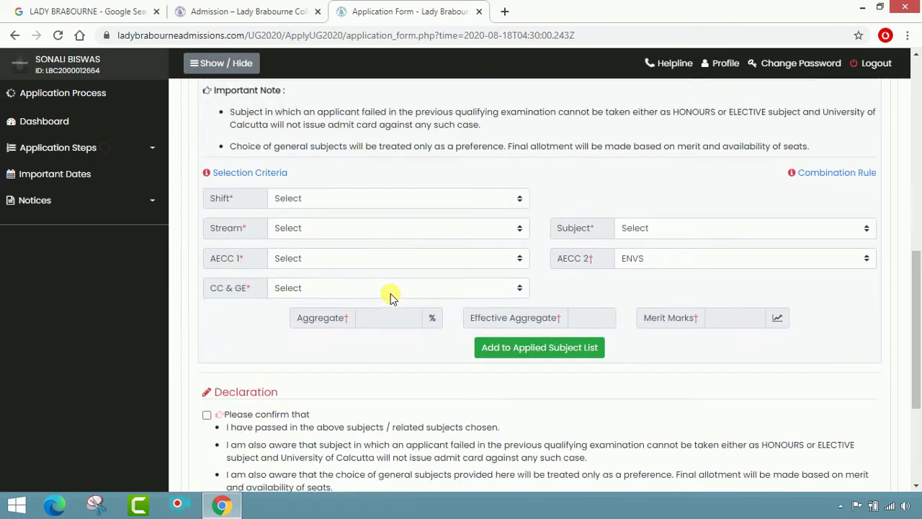
scroll(391, 294, up, 1)
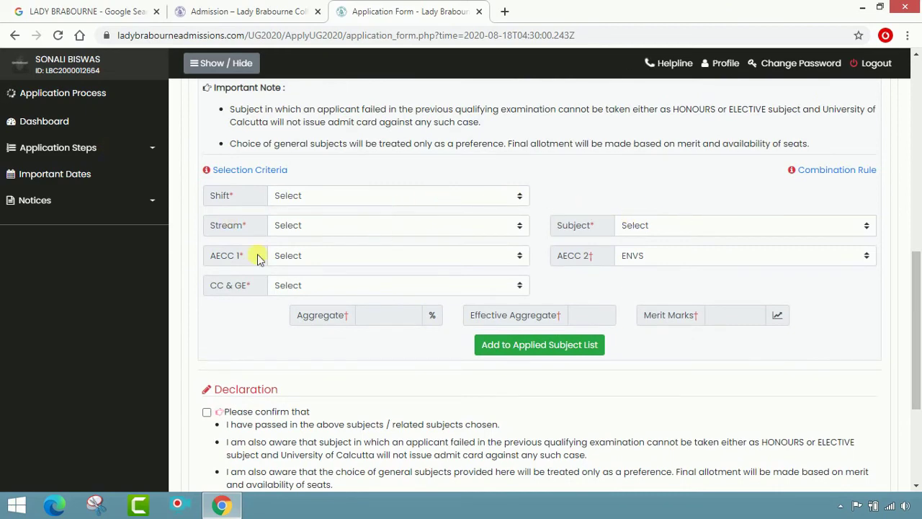
scroll(443, 332, up, 4)
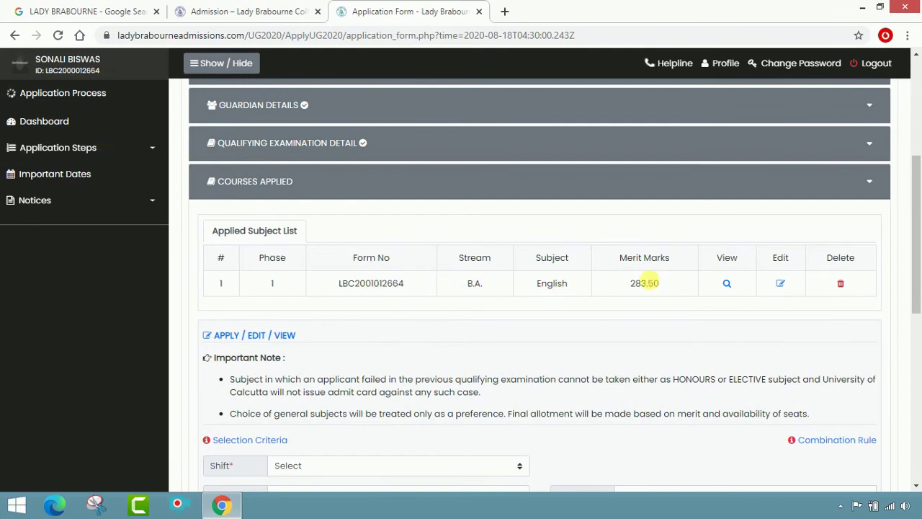
click(728, 284)
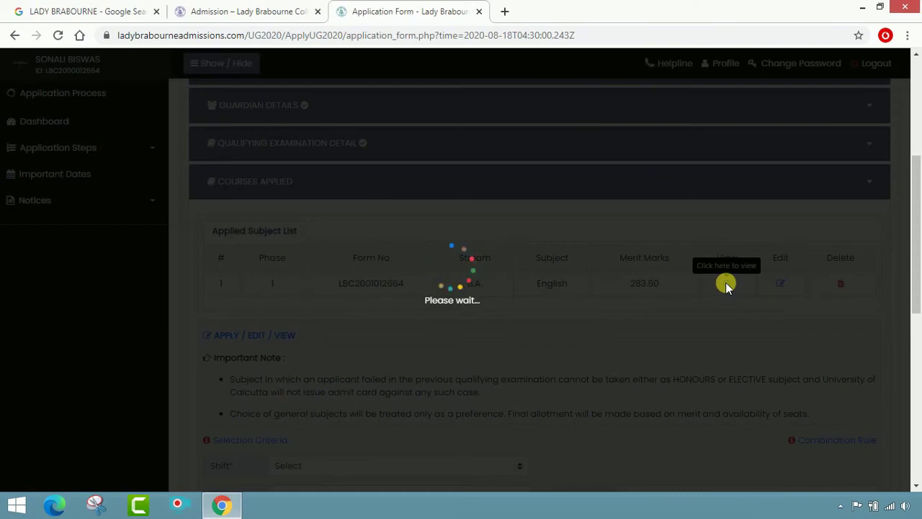
scroll(675, 322, down, 3)
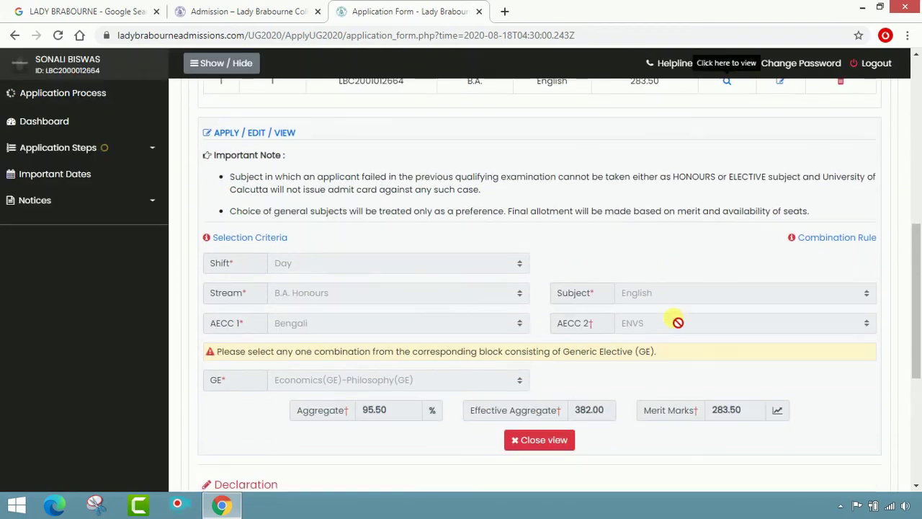
scroll(673, 321, down, 4)
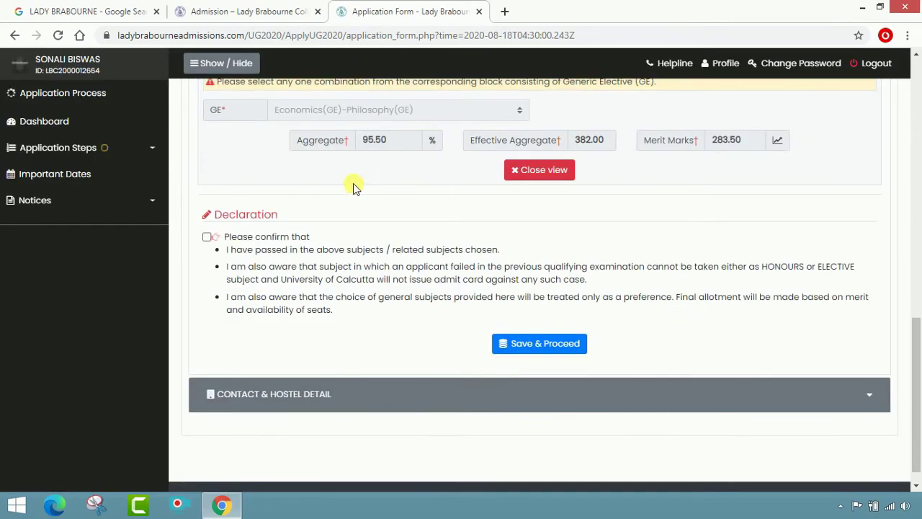
scroll(648, 216, up, 1)
click(548, 237)
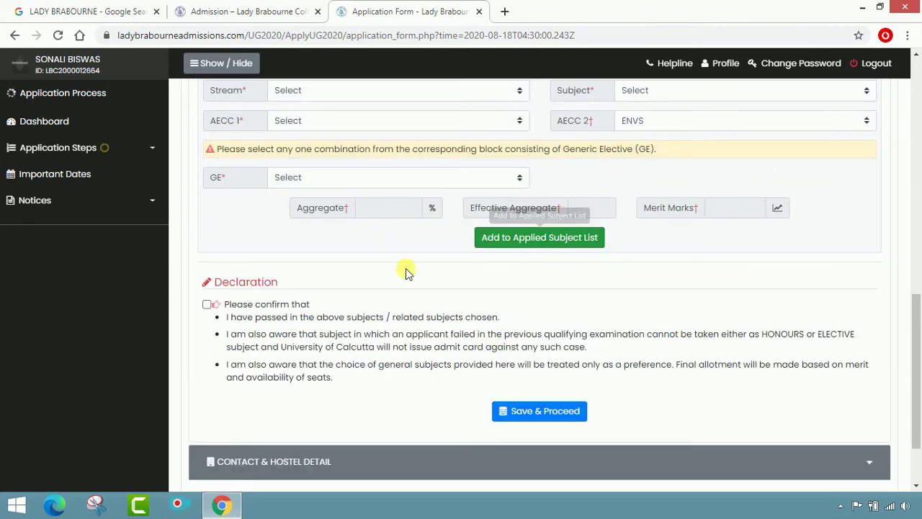
scroll(408, 343, up, 2)
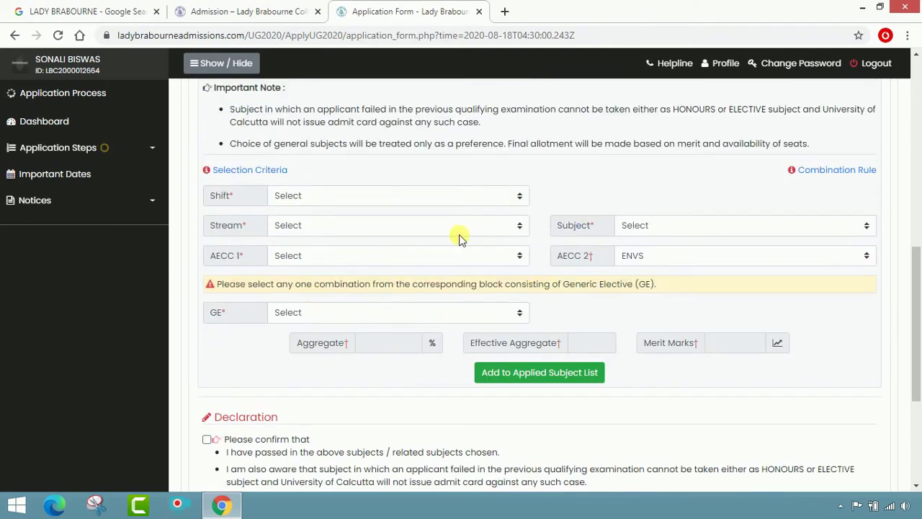
- Submit Save & Proceed on the ticked declaration, raising the warning that subject changes will be locked
scroll(260, 416, down, 1)
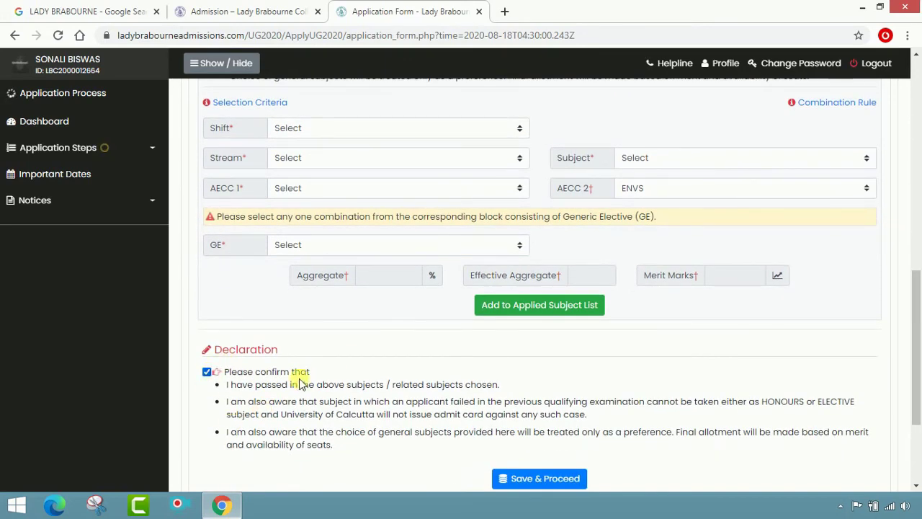
scroll(324, 387, down, 2)
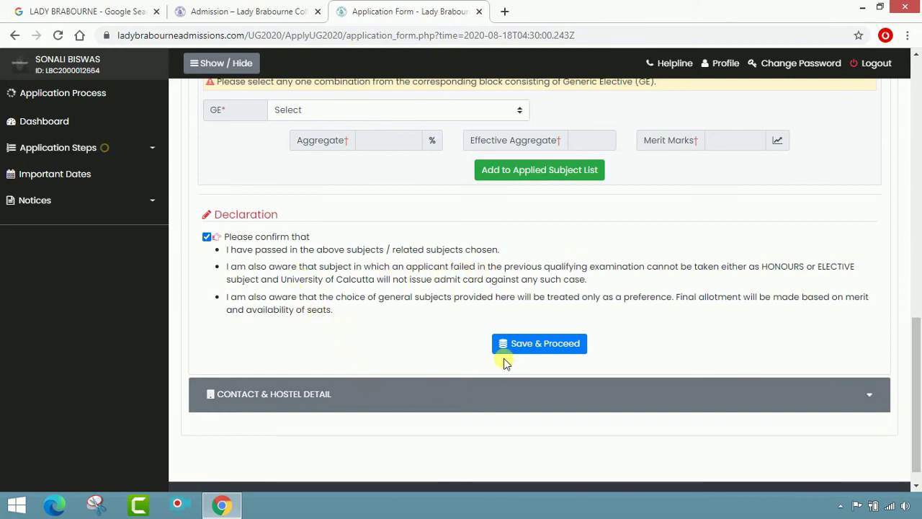
click(547, 345)
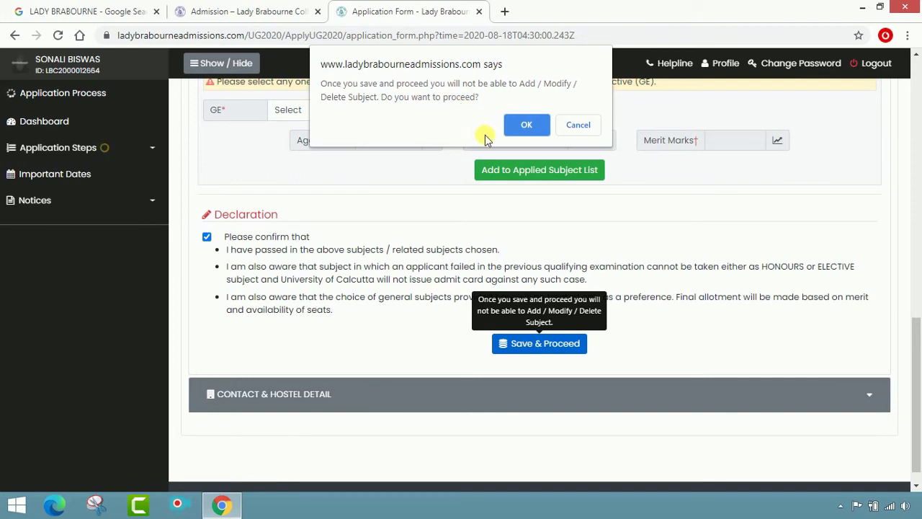
- Confirm saving the subject choices and dismiss the 'Successfully Saved' alert
click(521, 125)
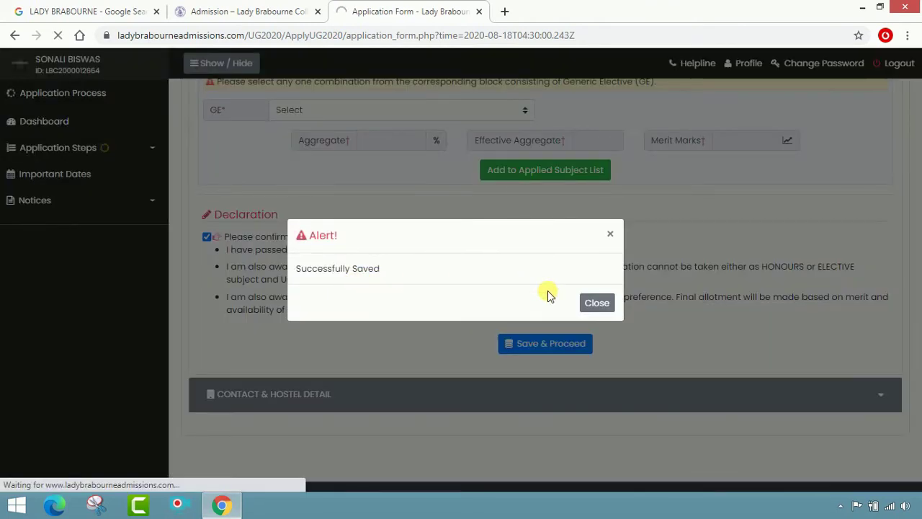
click(591, 303)
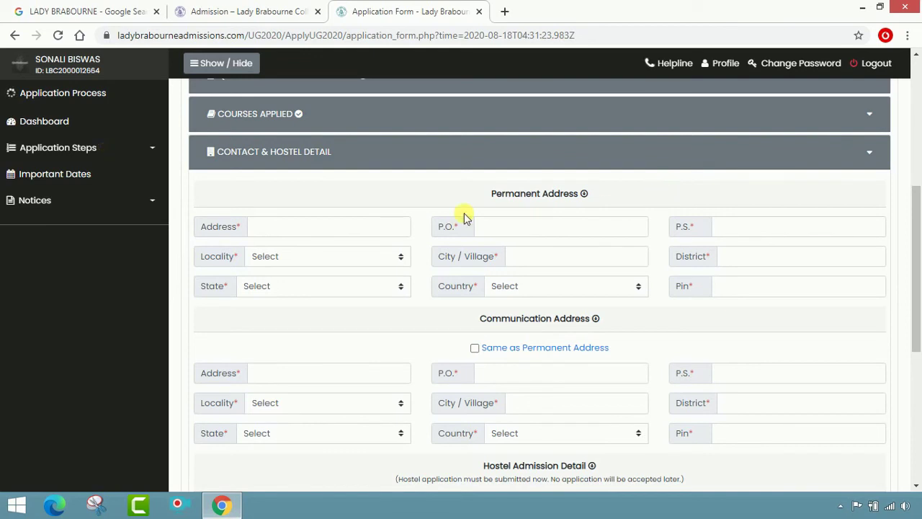
- Enter the permanent street address, post office and police station, and set locality to Municipal
click(346, 226)
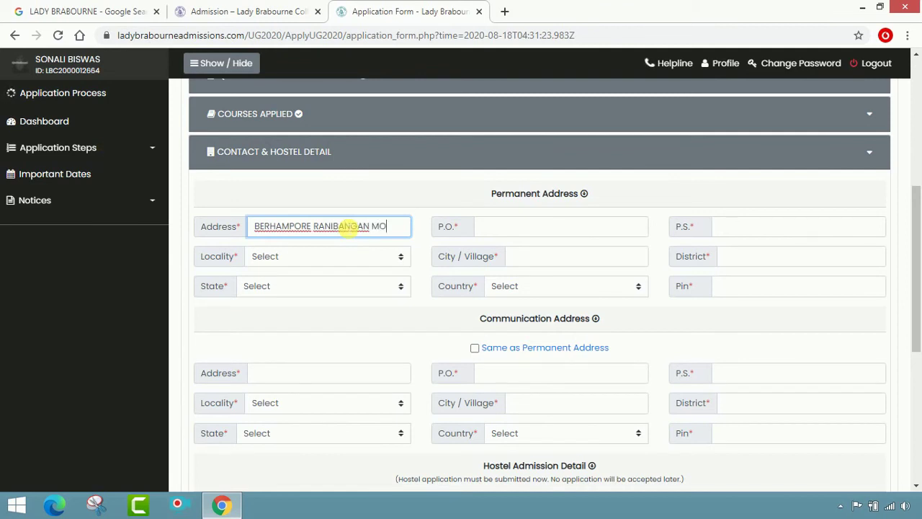
click(536, 231)
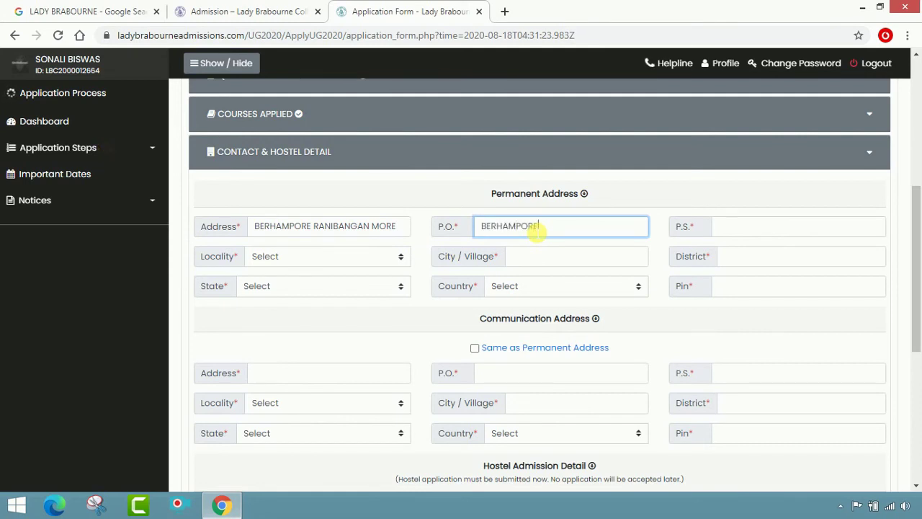
key(Tab)
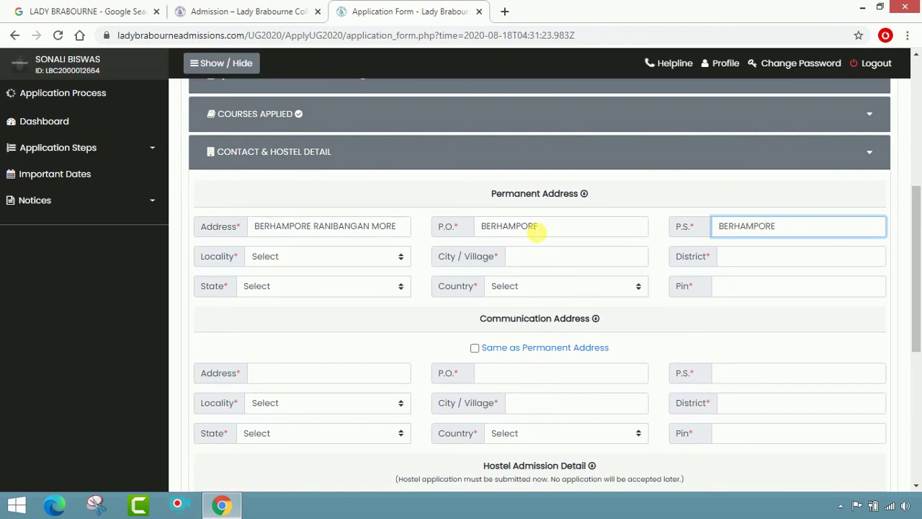
key(Tab)
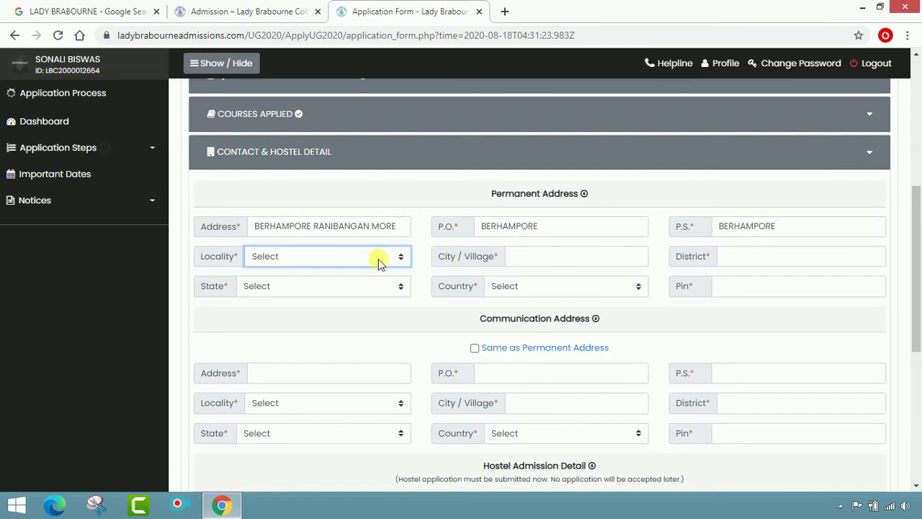
click(378, 257)
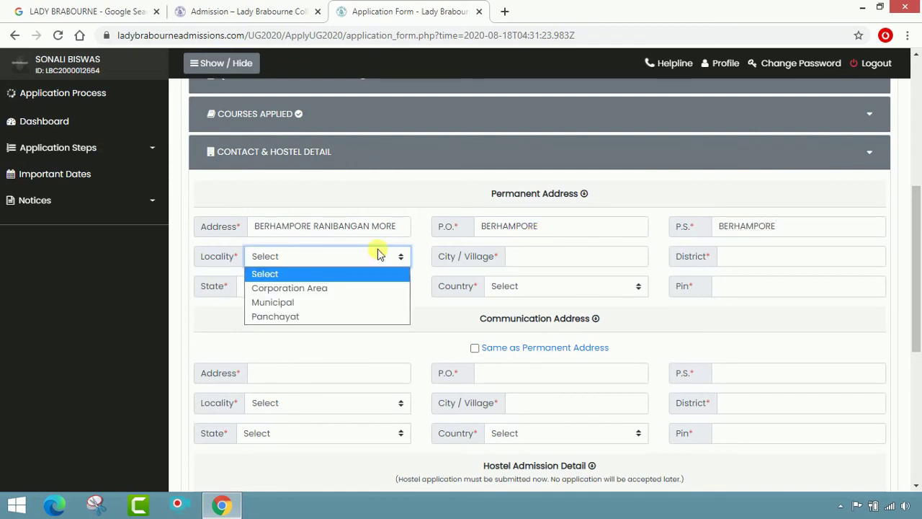
click(343, 307)
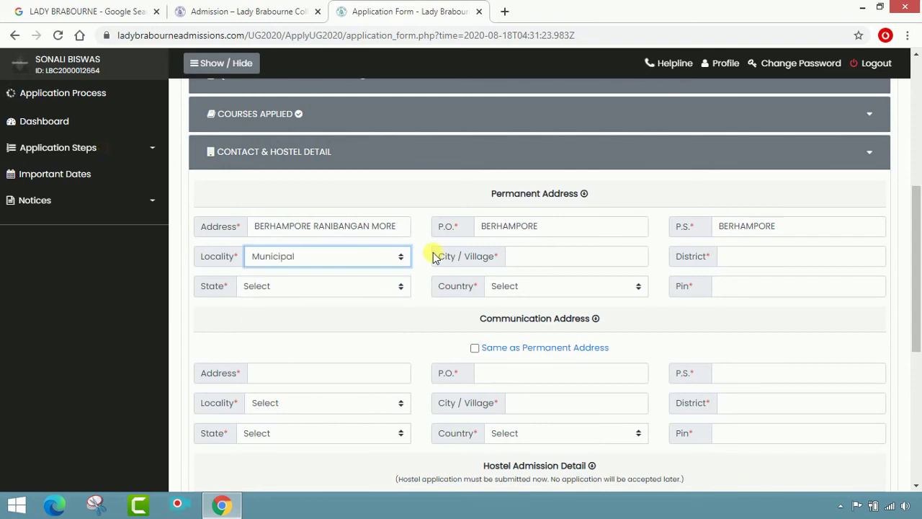
- Fill in city, district and pin code, with state West Bengal and country India
click(543, 263)
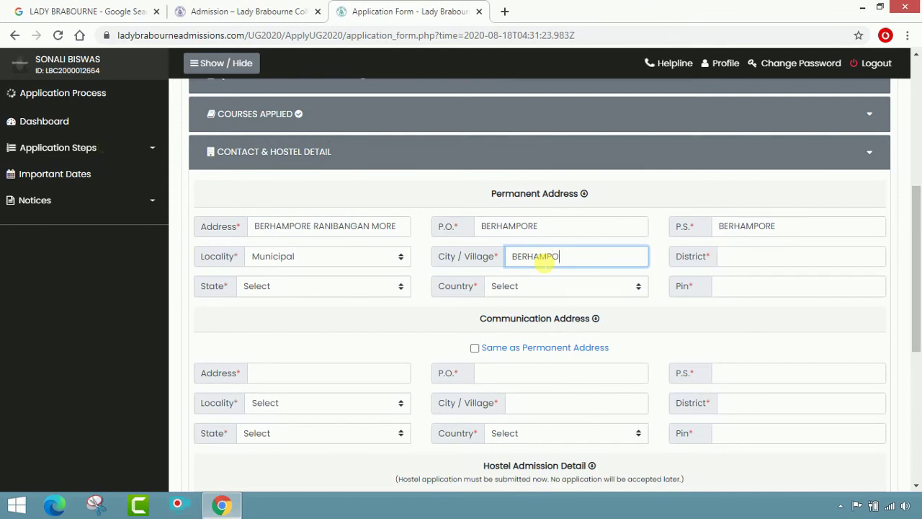
click(770, 262)
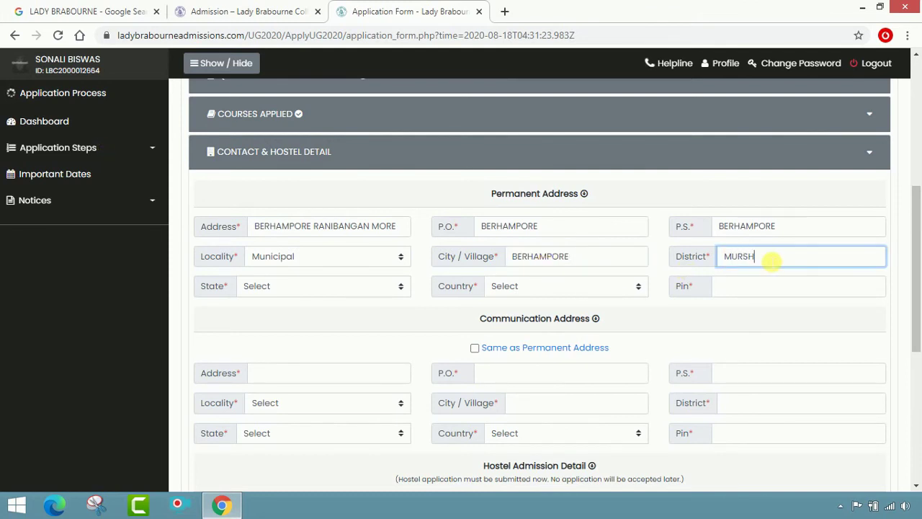
text(MURSHIDABAD)
key(Tab)
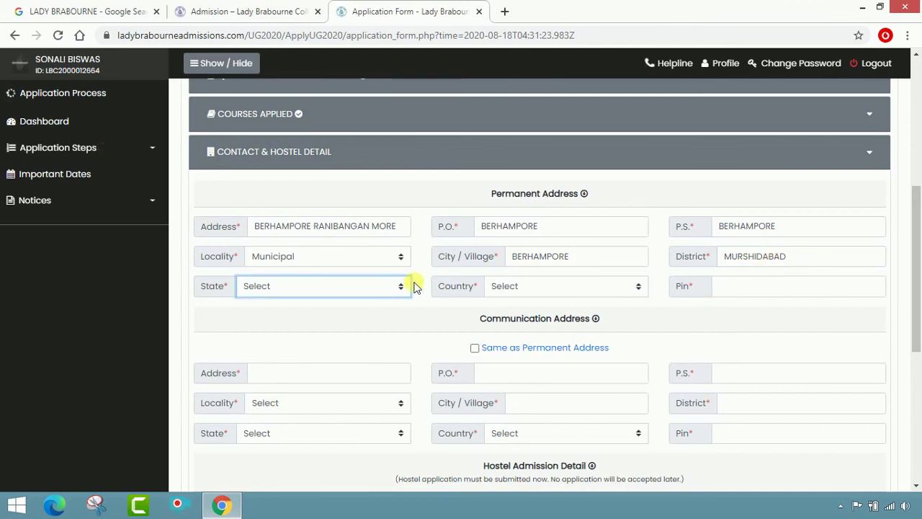
click(392, 291)
scroll(299, 243, down, 5)
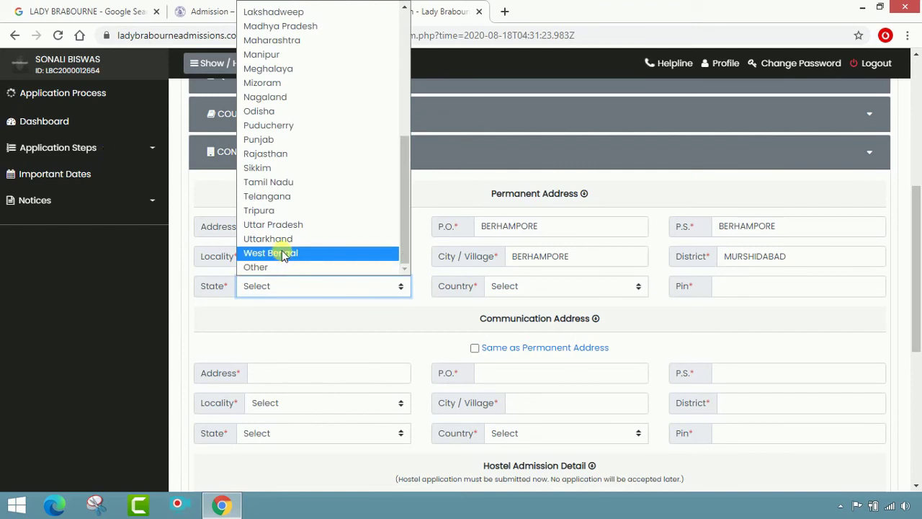
click(282, 254)
click(523, 290)
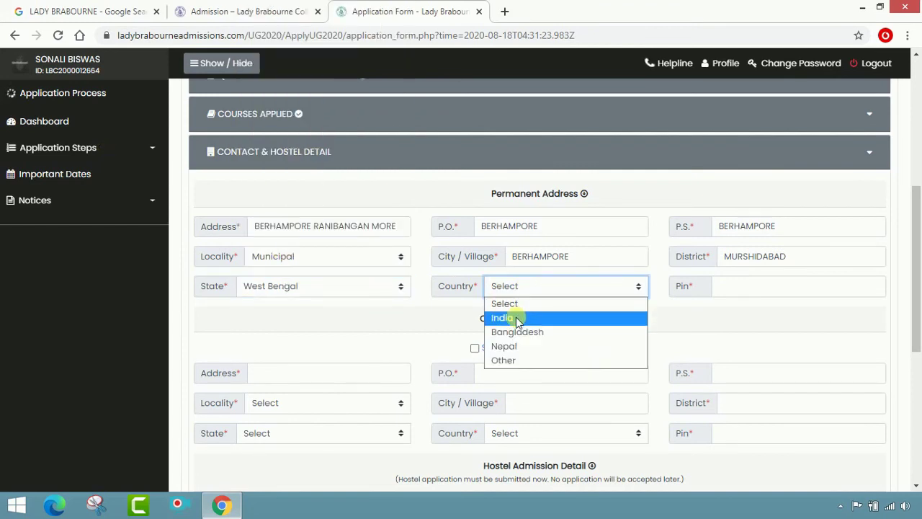
click(516, 321)
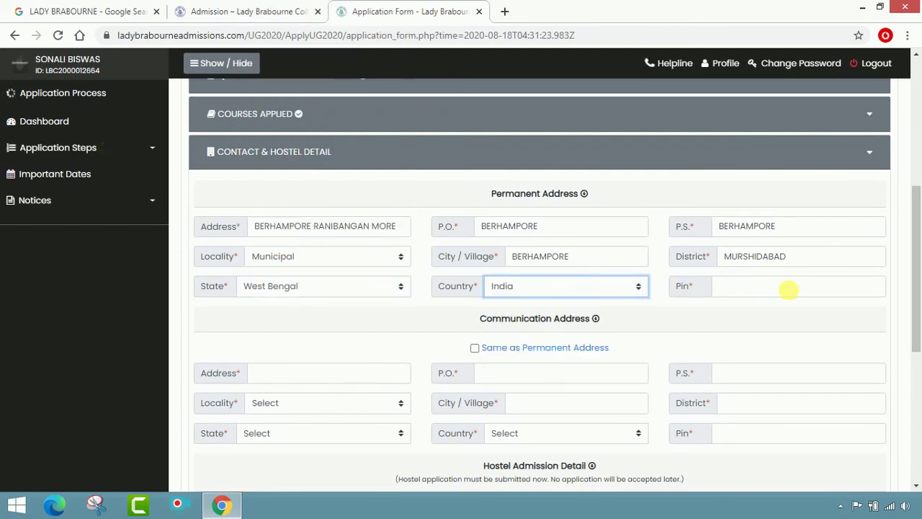
click(790, 289)
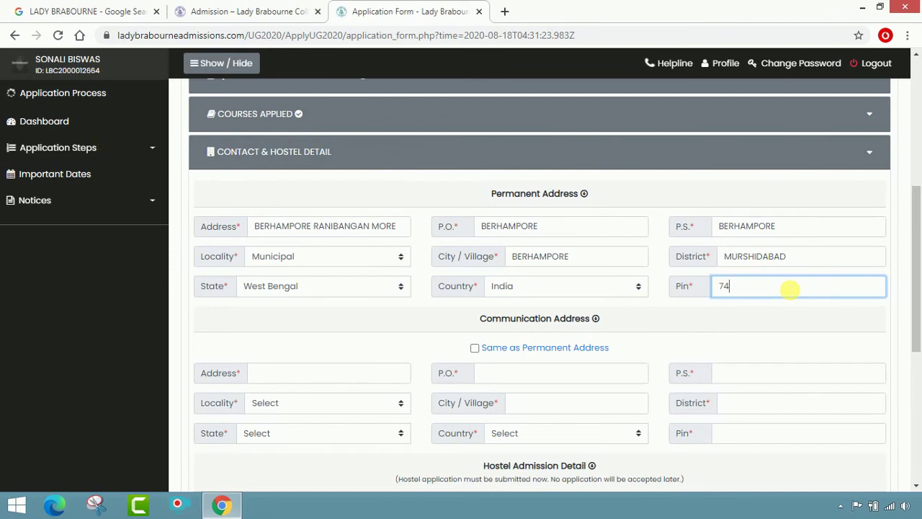
click(673, 319)
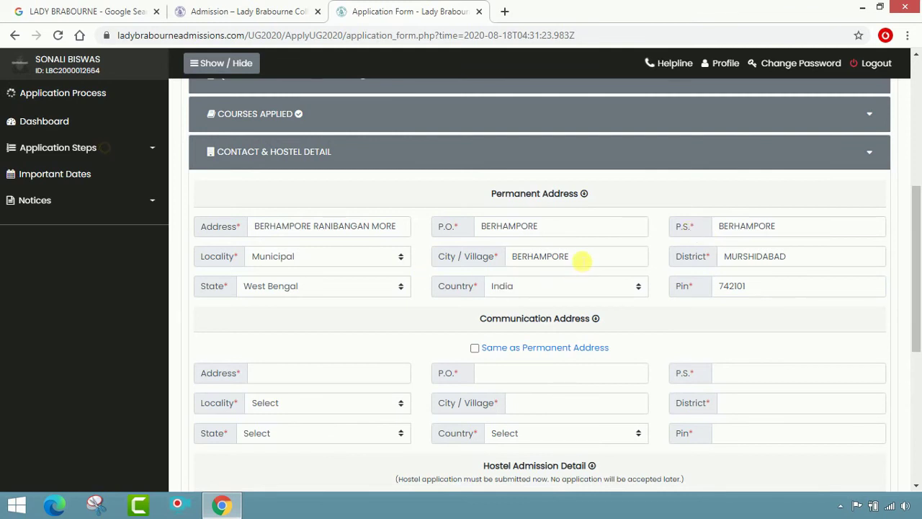
scroll(594, 265, down, 1)
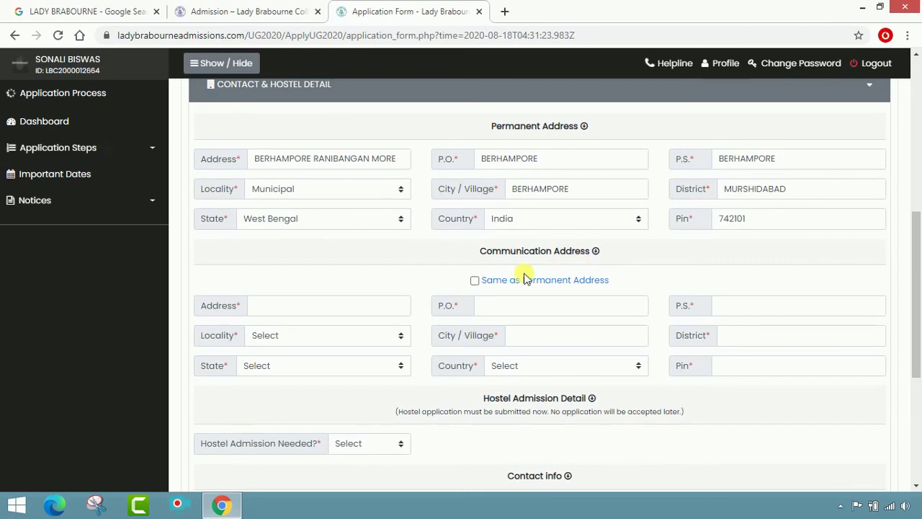
- Copy the permanent address to communication address; request hostel with distance 151 - 200 km
click(475, 281)
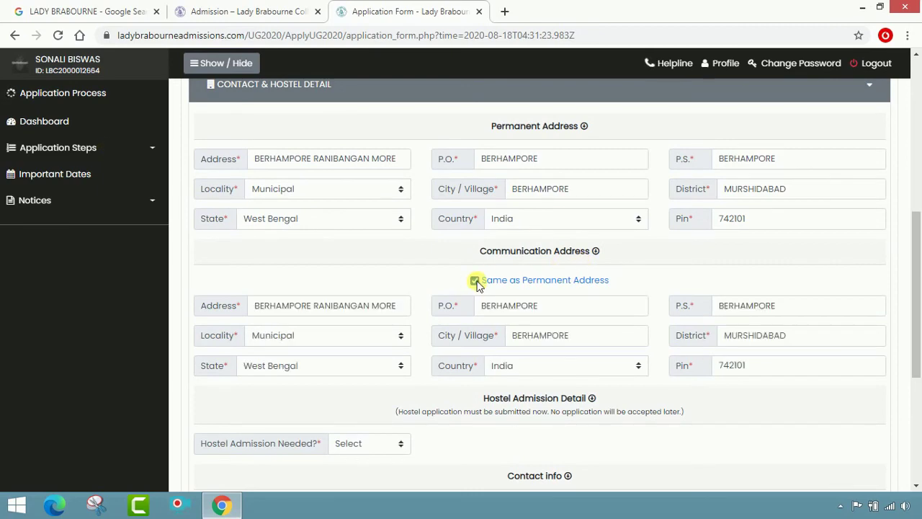
scroll(566, 357, down, 2)
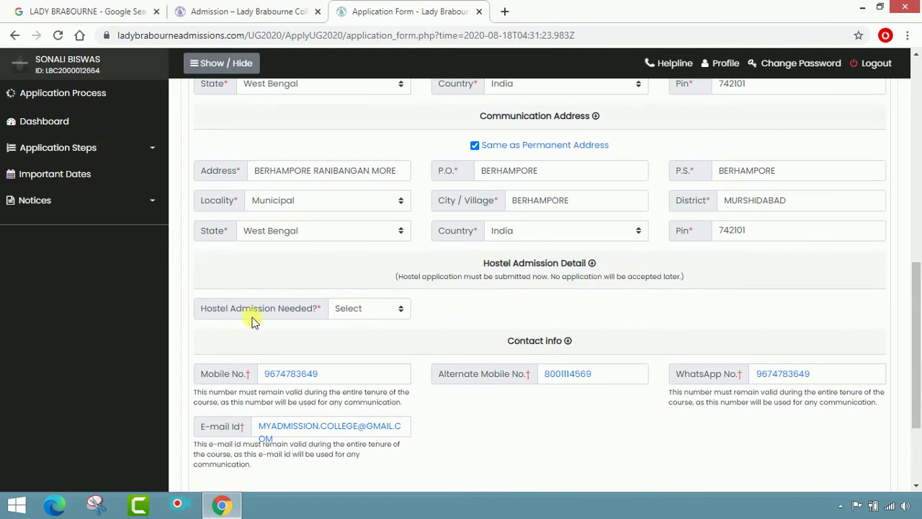
click(389, 308)
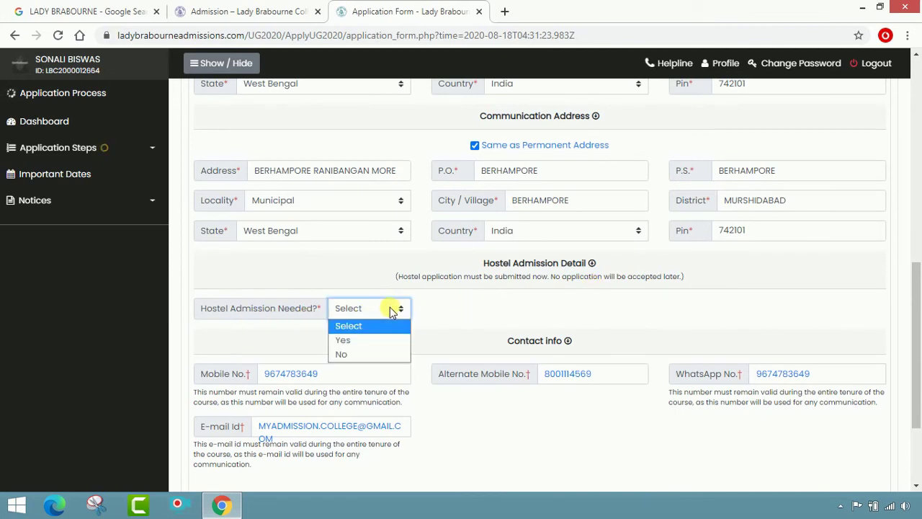
click(356, 340)
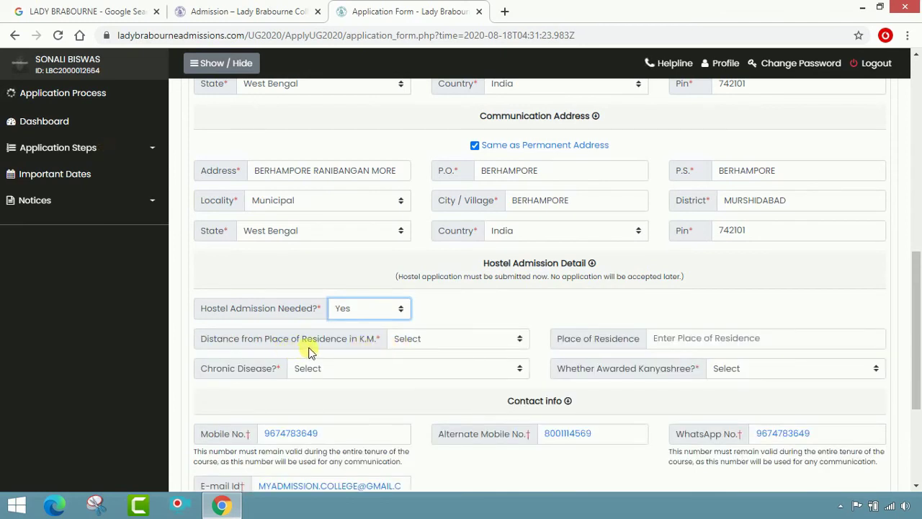
click(514, 343)
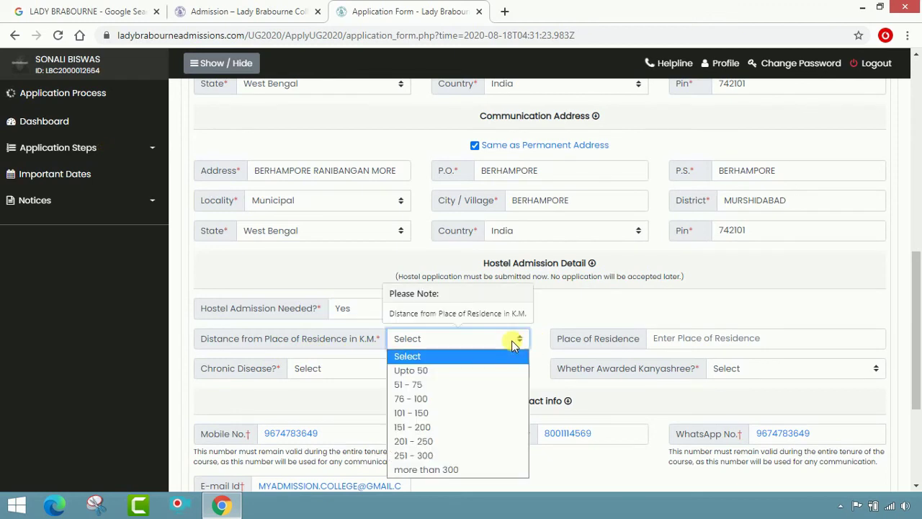
click(471, 427)
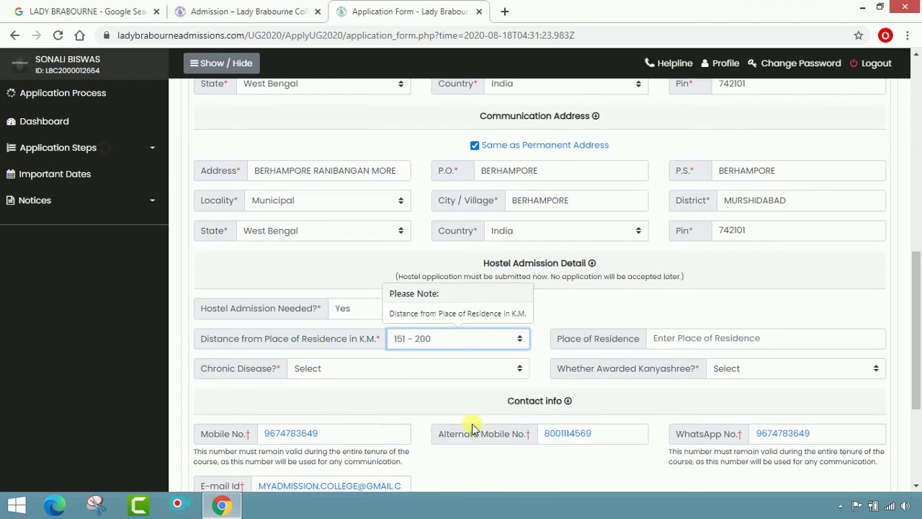
- Enter place of residence, answer No to chronic disease, and set Whether Awarded Kanyashree to Yes
click(690, 344)
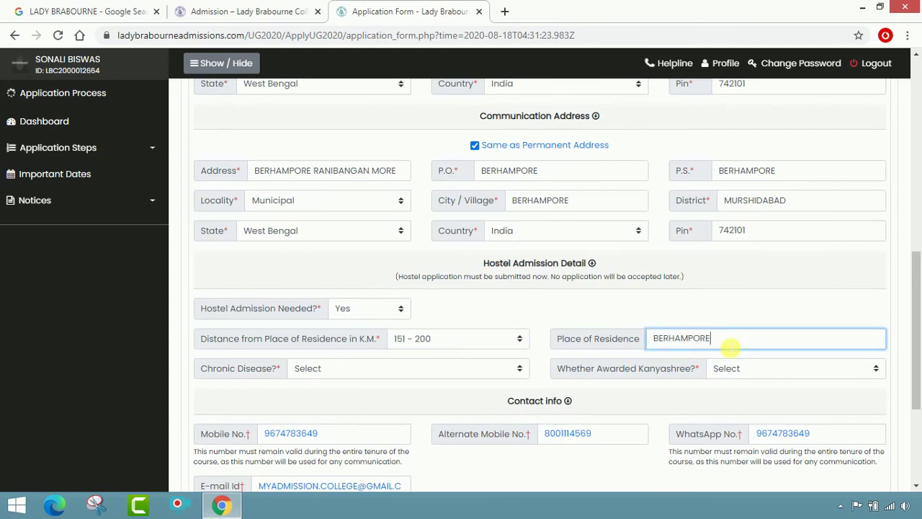
click(399, 372)
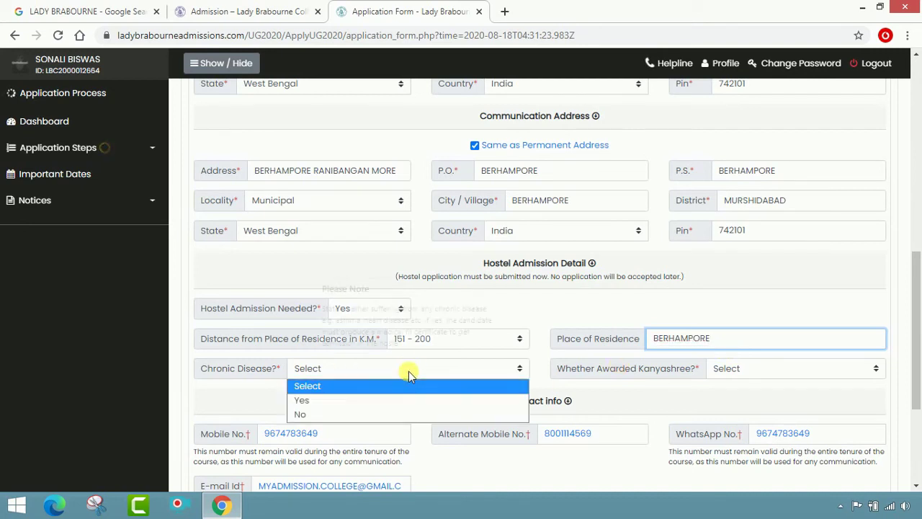
click(385, 413)
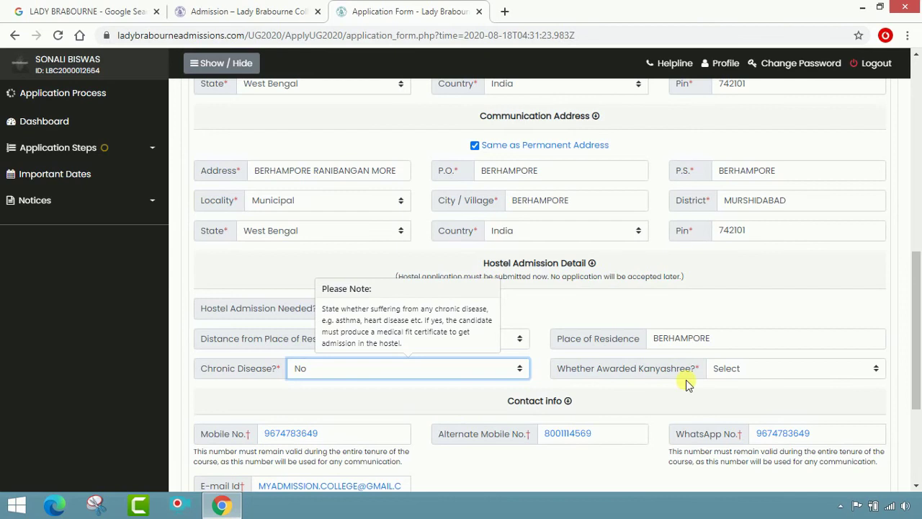
click(774, 367)
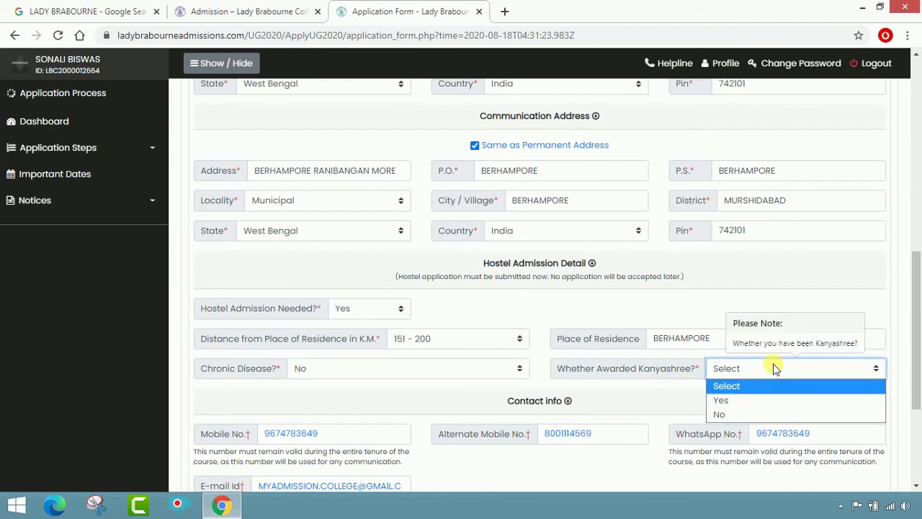
click(760, 400)
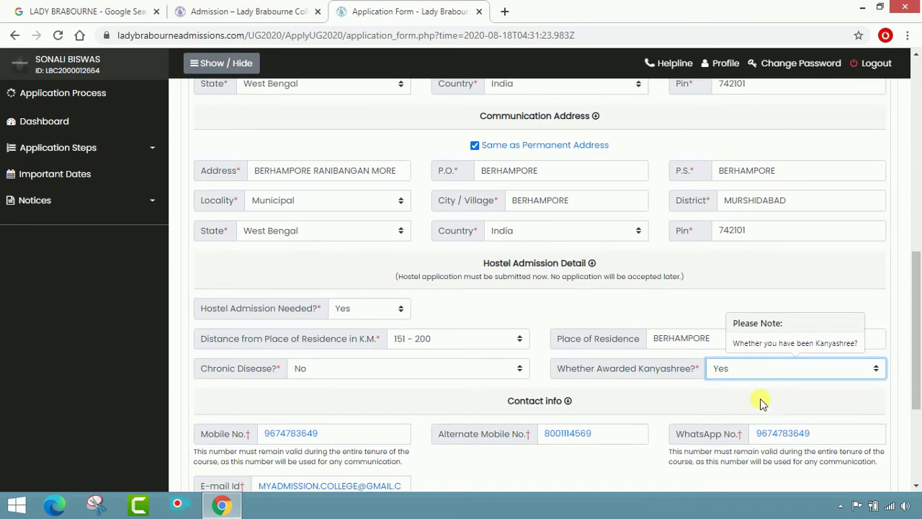
scroll(684, 387, down, 2)
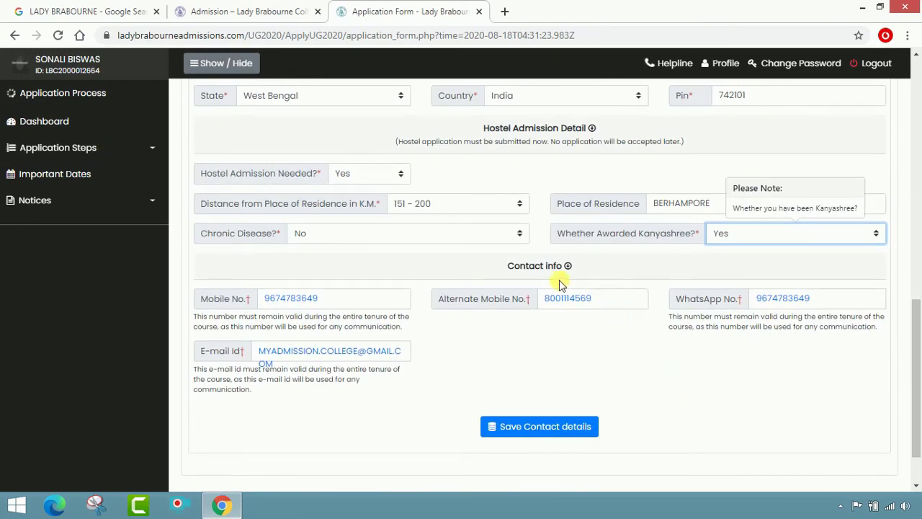
click(769, 263)
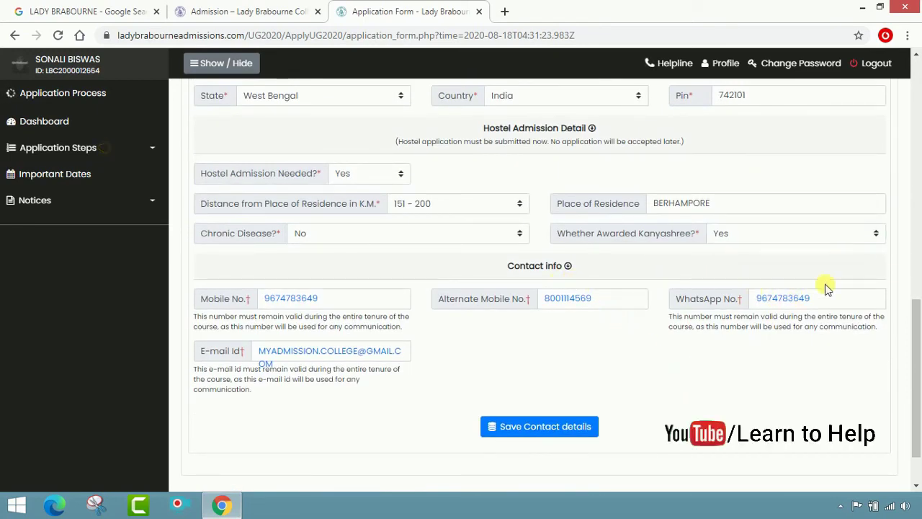
scroll(561, 402, down, 1)
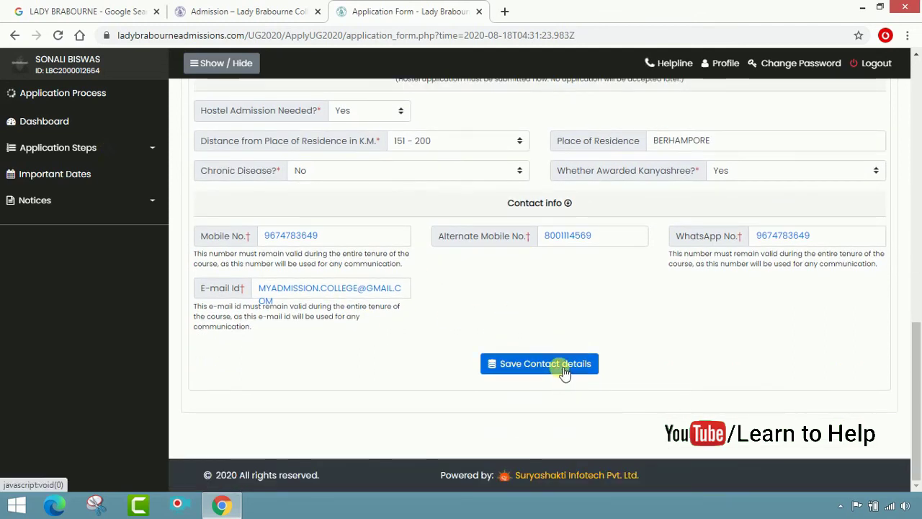
- Save the contact and hostel details and dismiss the 'Contact detail successfully saved' alert
click(565, 373)
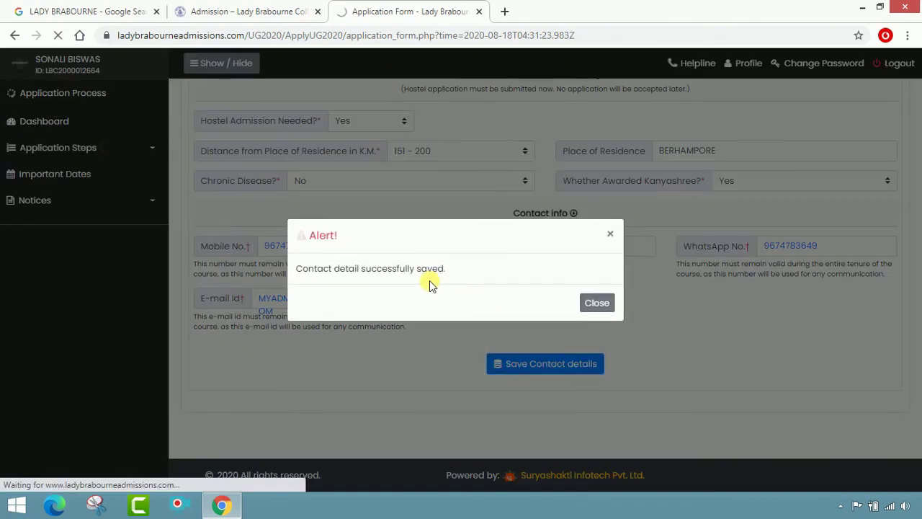
click(597, 302)
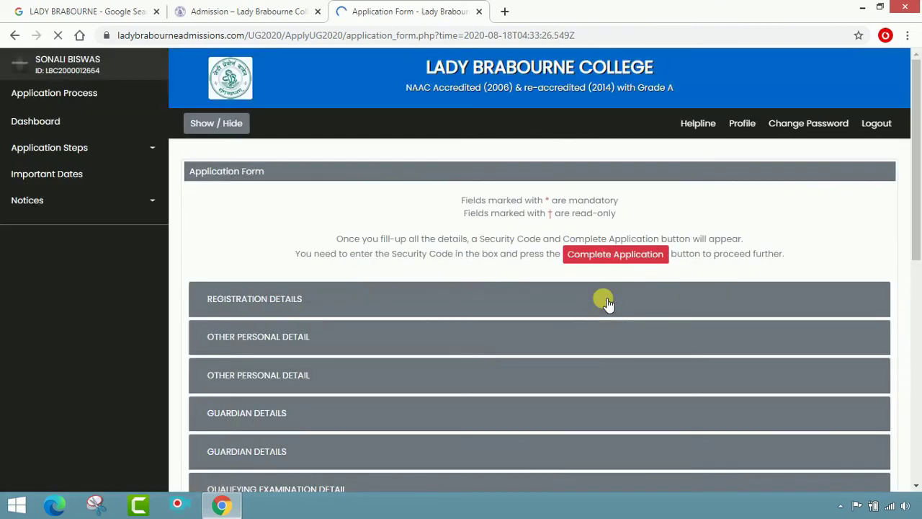
- Collapse Registration Details, enter the security code, accept the declaration and submit the application
click(679, 298)
scroll(319, 321, down, 2)
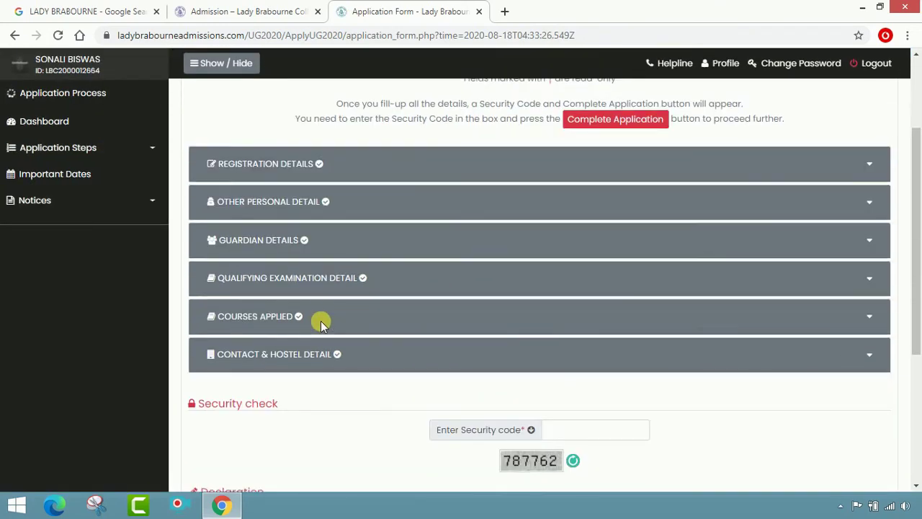
scroll(358, 353, down, 1)
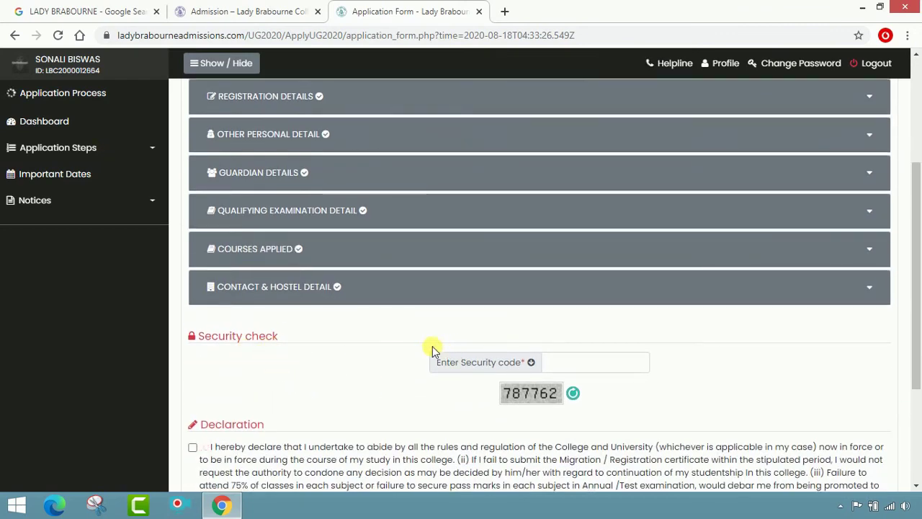
click(571, 368)
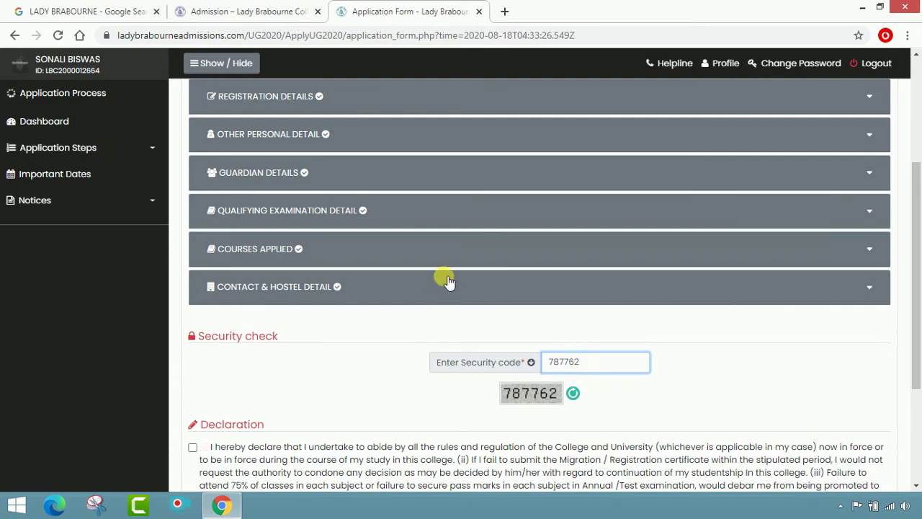
scroll(475, 301, up, 1)
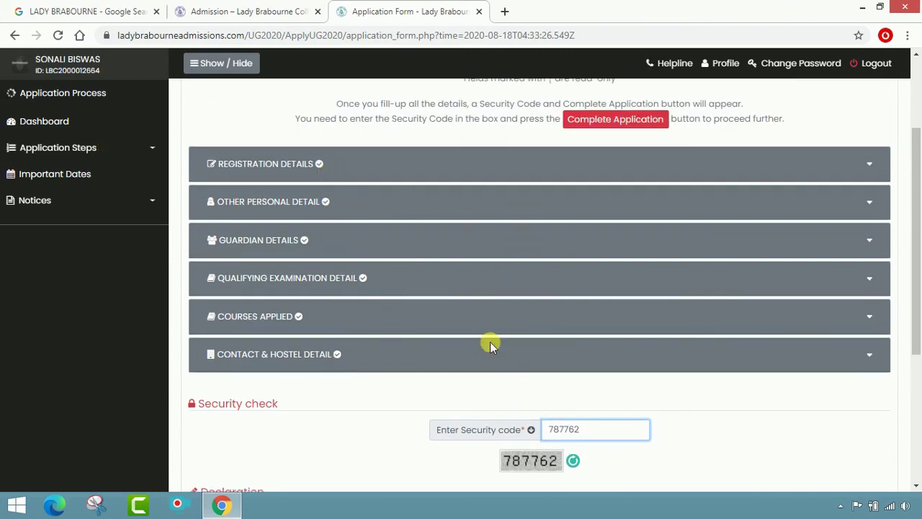
scroll(597, 402, down, 1)
scroll(435, 415, down, 2)
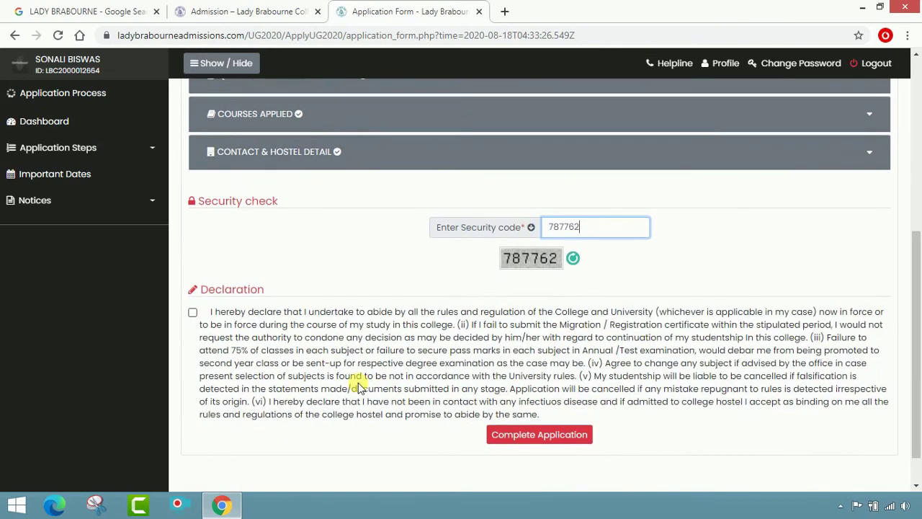
click(194, 314)
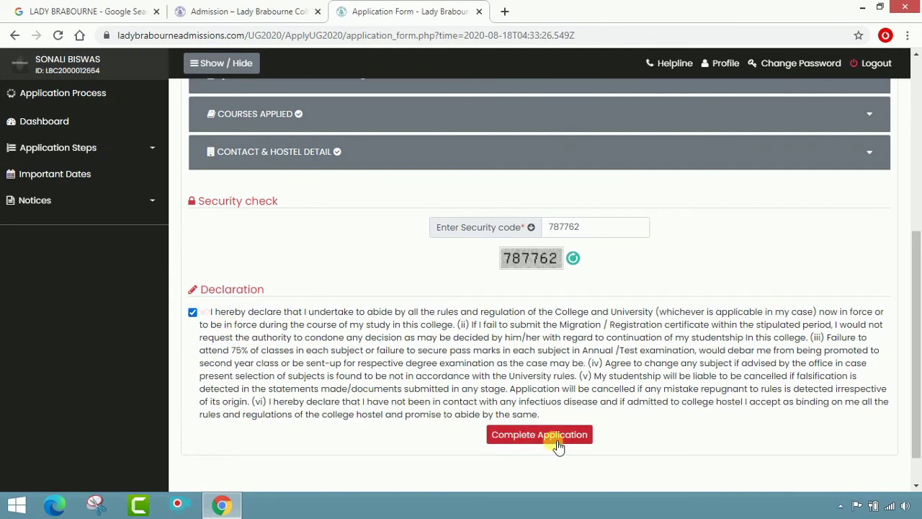
click(557, 440)
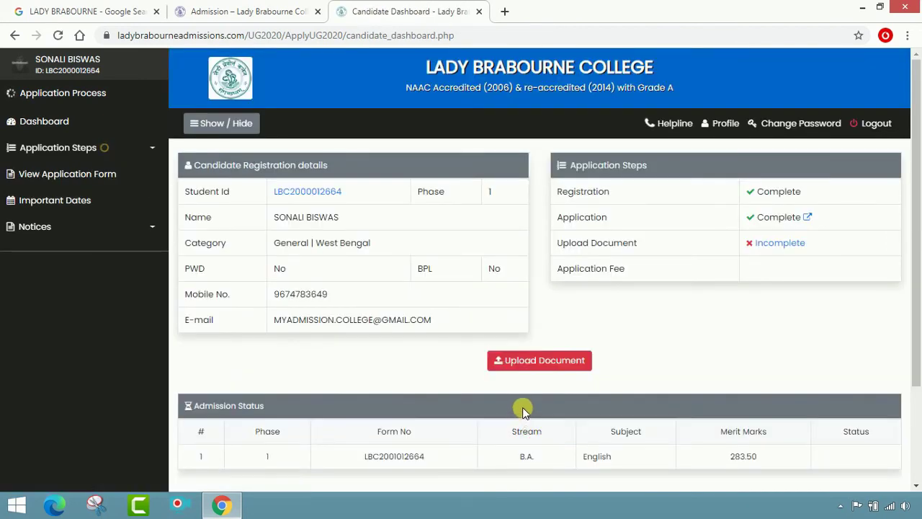
click(539, 362)
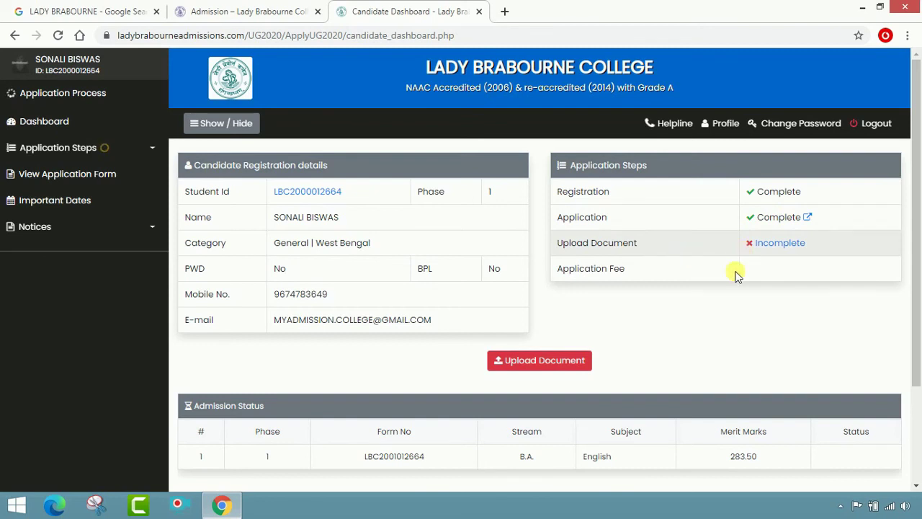
scroll(683, 339, down, 3)
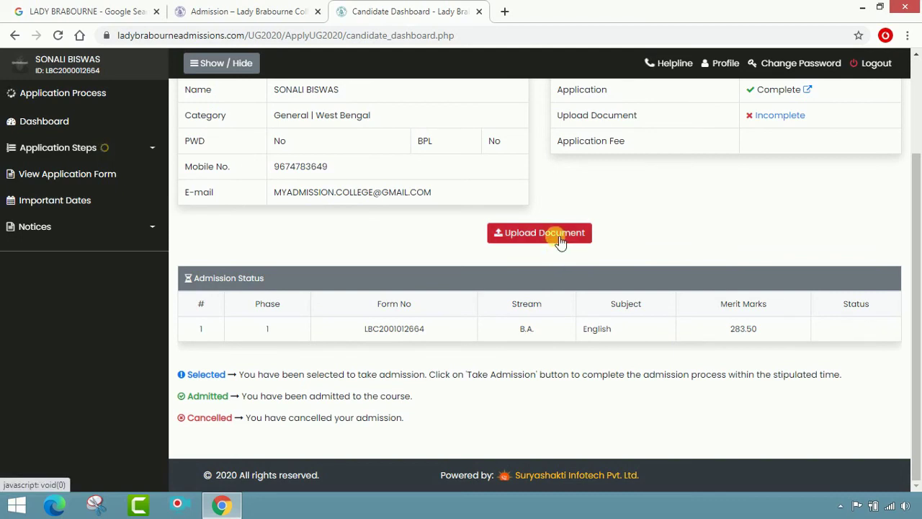
- Go to the Upload Scanned Documents page and scroll to the file upload table
click(560, 241)
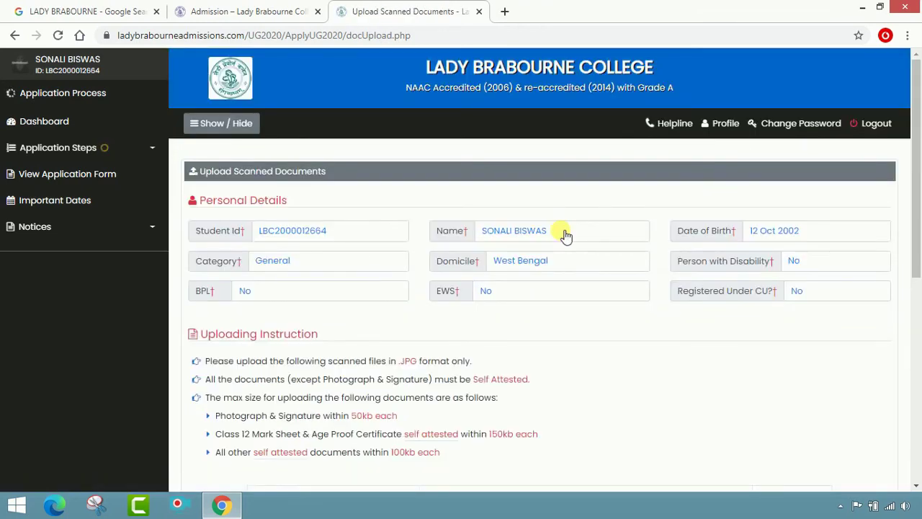
scroll(555, 291, down, 2)
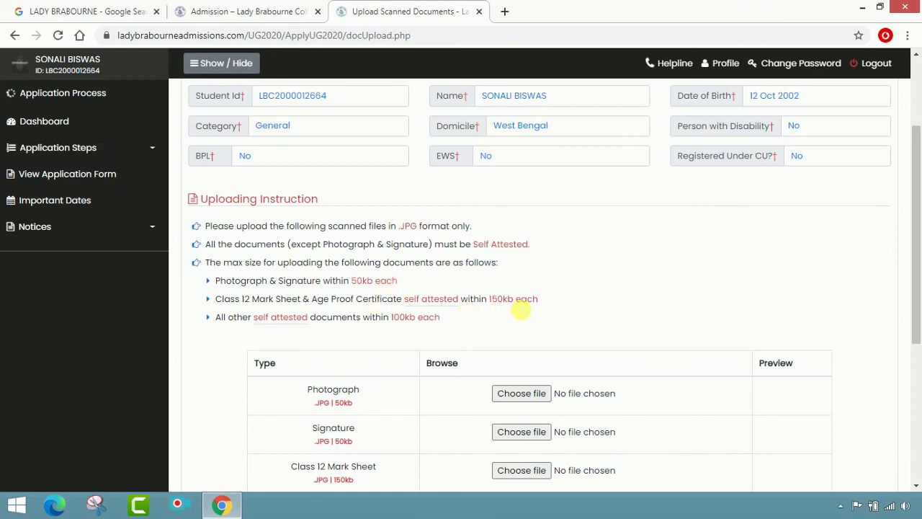
scroll(487, 339, down, 2)
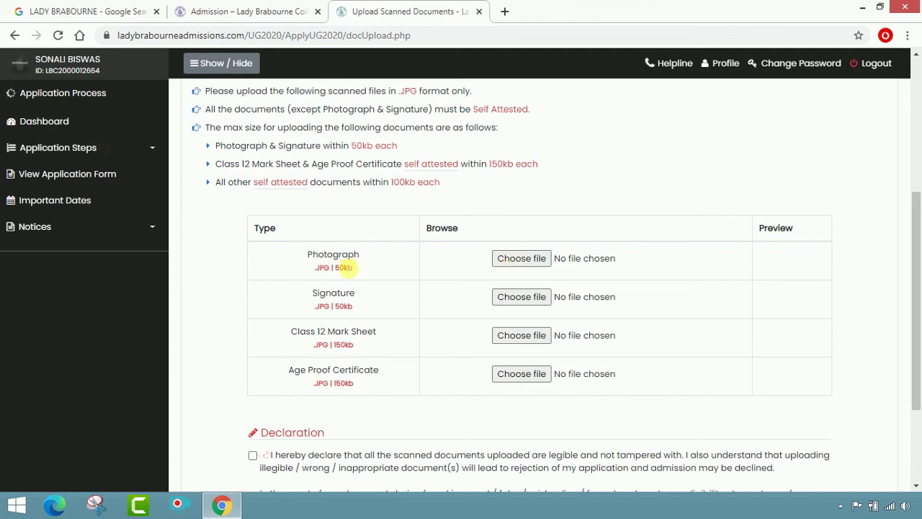
- Attach SM.jpg from the Pictures\SM folder as the Photograph
click(523, 259)
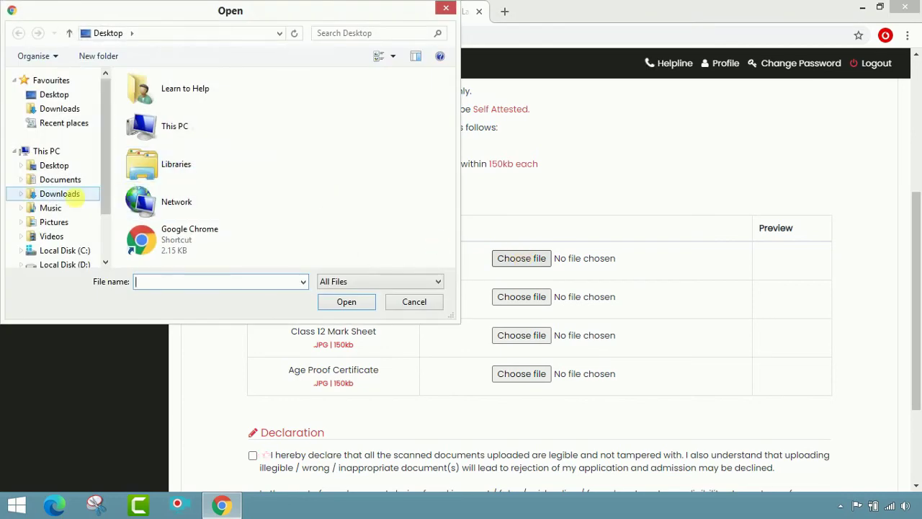
click(57, 221)
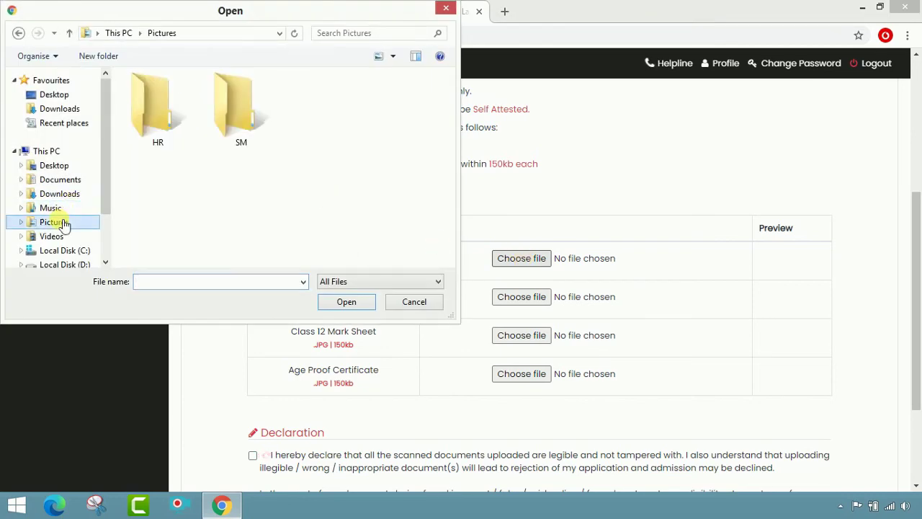
double_click(238, 108)
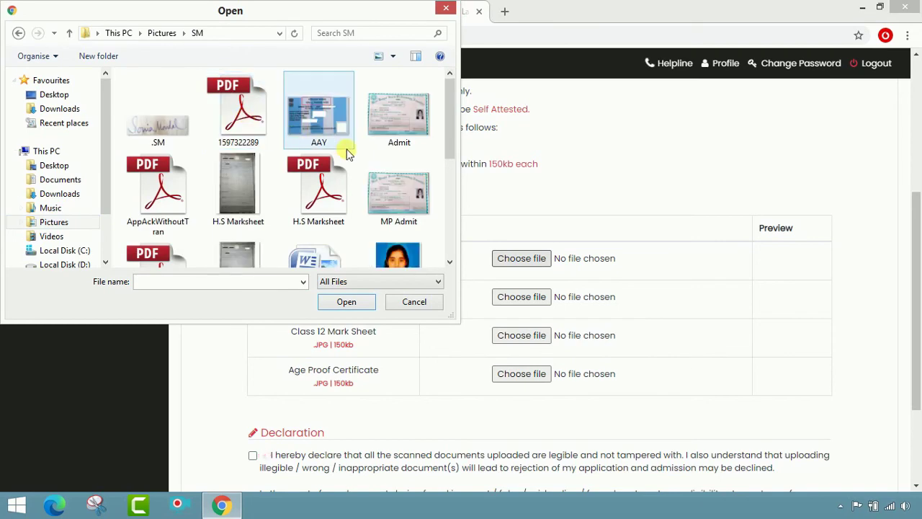
scroll(353, 154, down, 3)
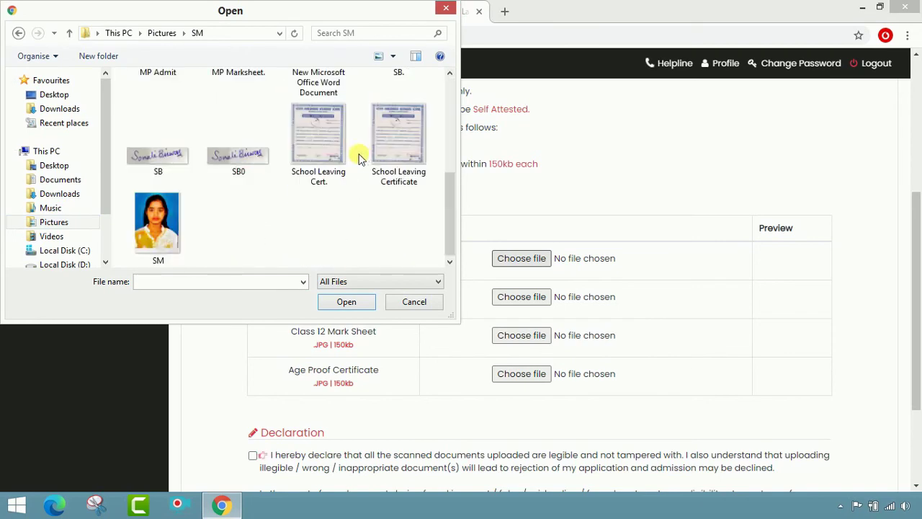
click(180, 207)
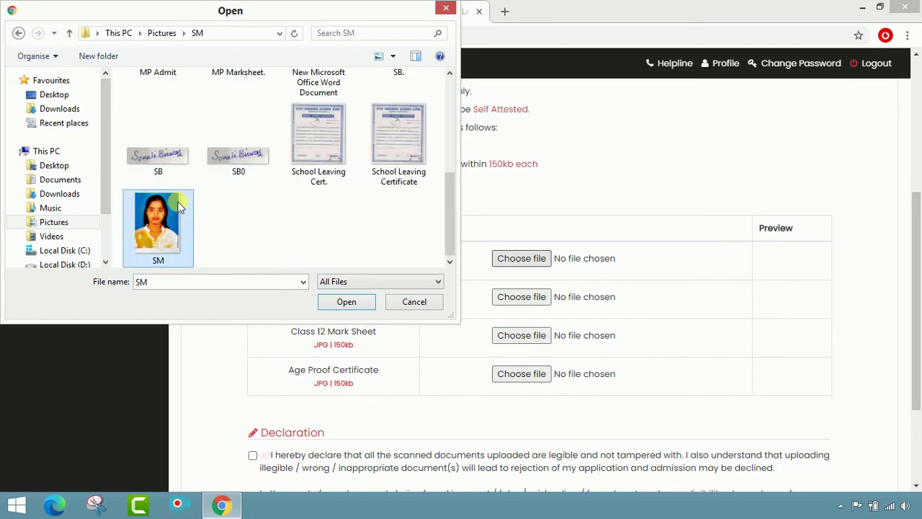
click(364, 304)
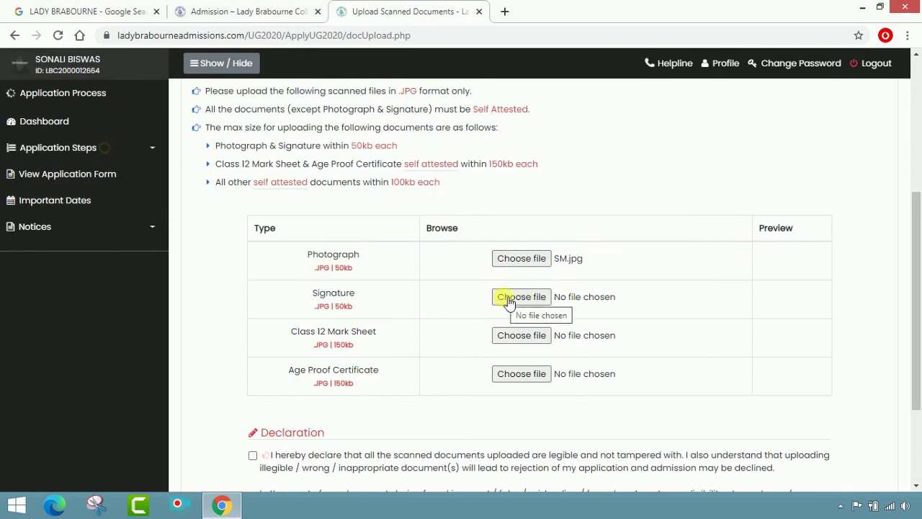
- Attach the SB image as the Signature
click(510, 298)
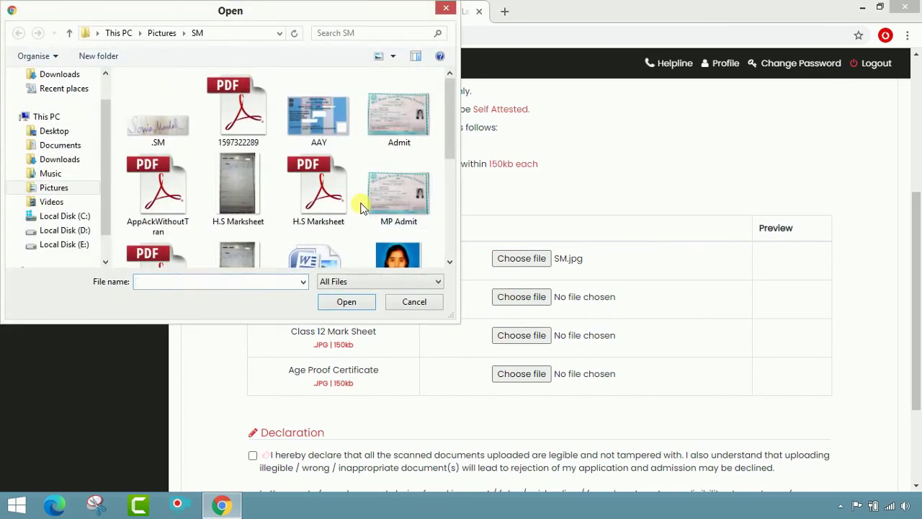
scroll(360, 207, down, 5)
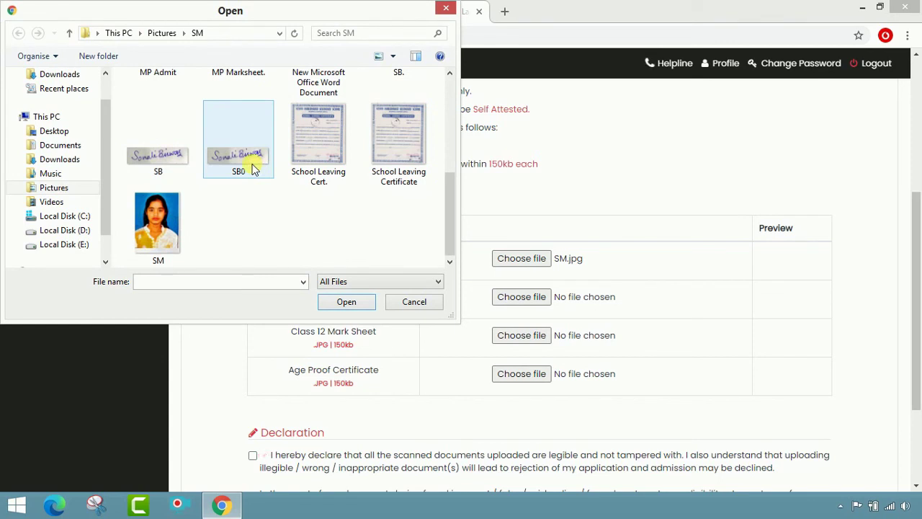
click(251, 165)
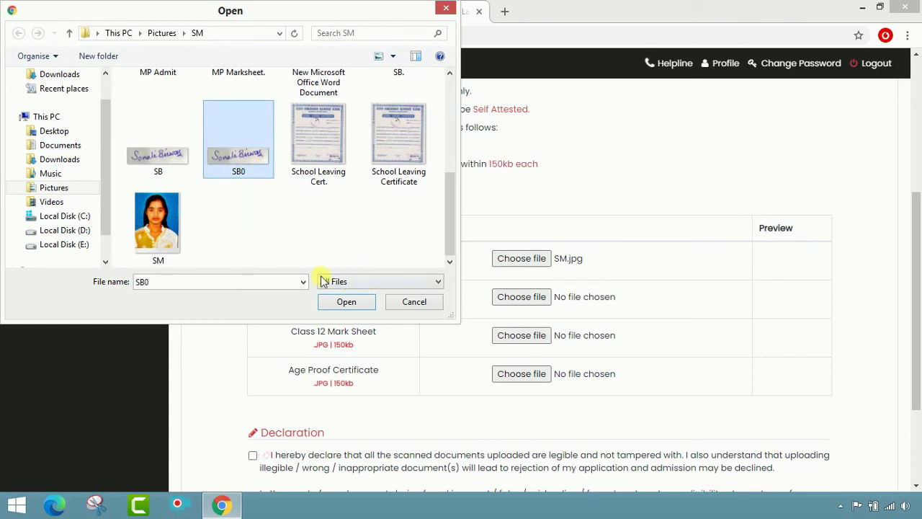
click(170, 175)
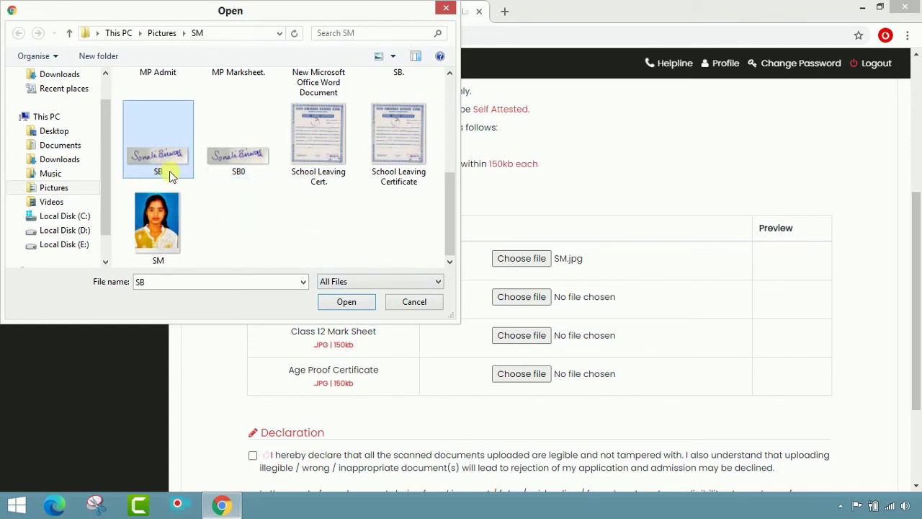
click(346, 303)
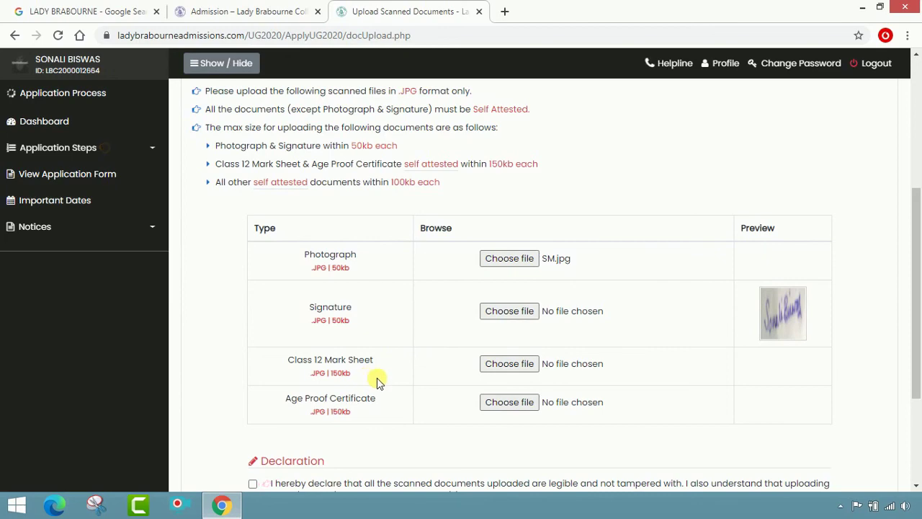
- Upload MP Marksheet as the Class 12 mark sheet and Admit as the age proof certificate
click(499, 365)
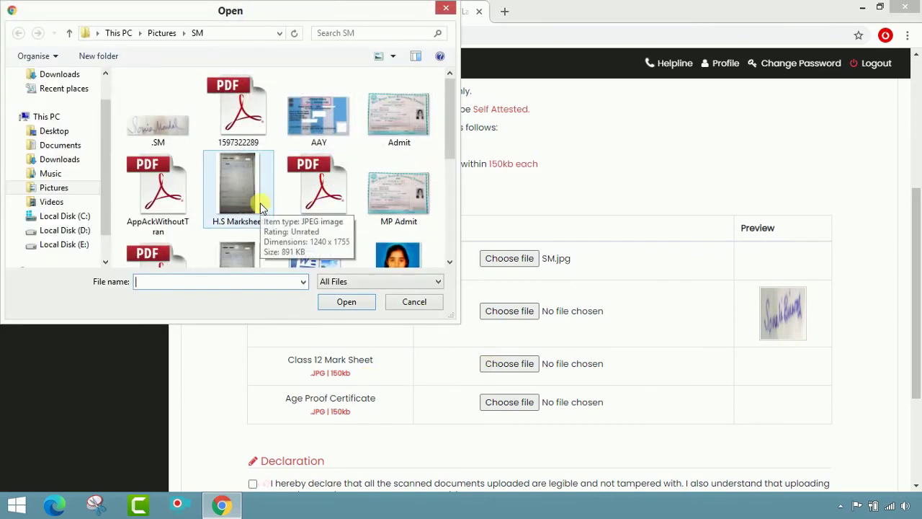
click(261, 207)
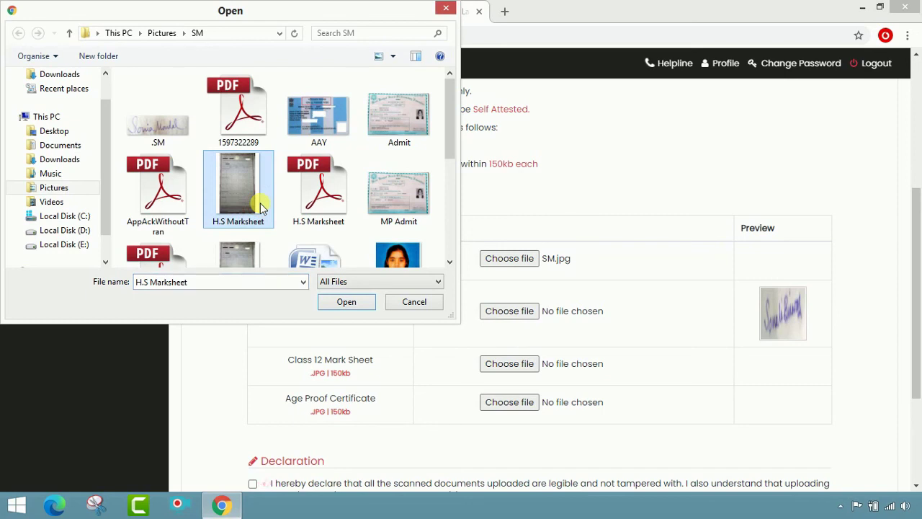
scroll(262, 207, down, 1)
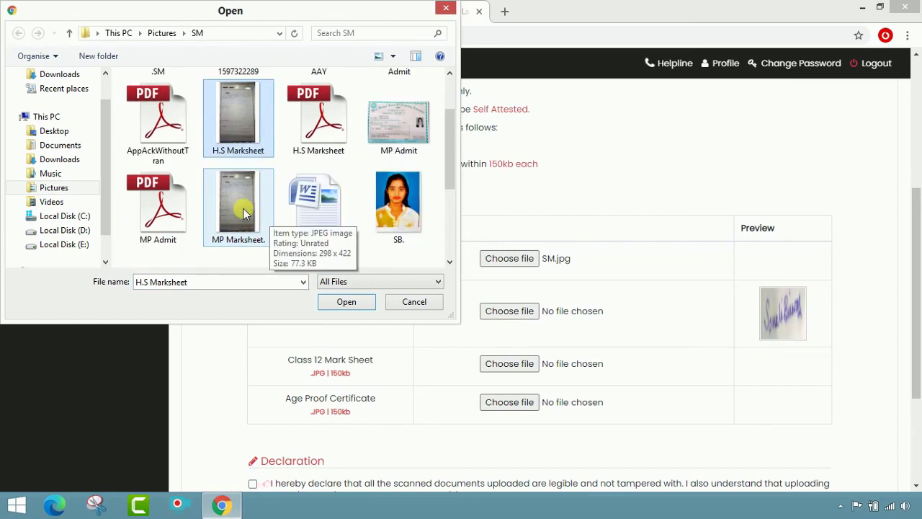
click(243, 209)
click(331, 301)
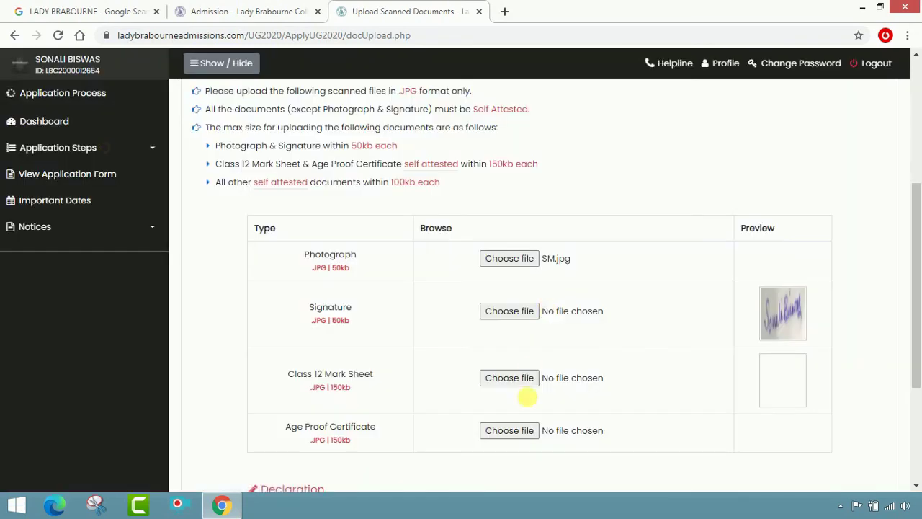
click(510, 430)
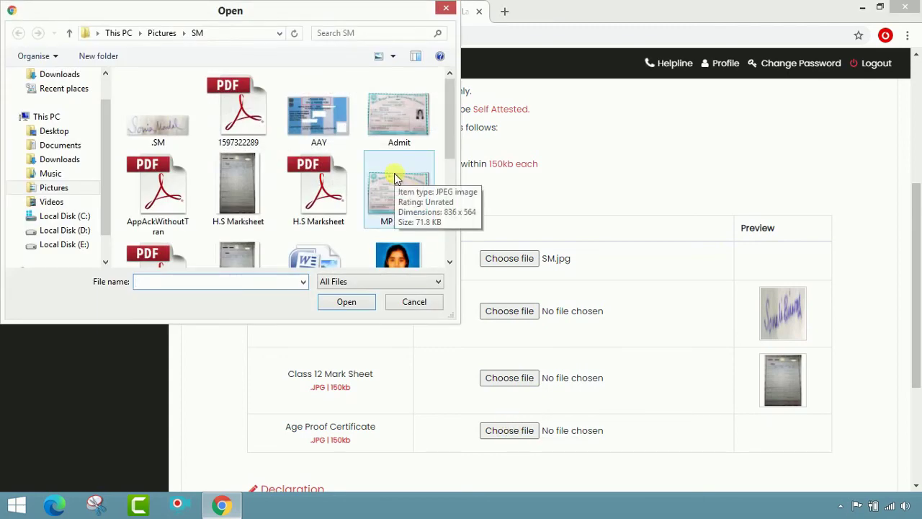
click(395, 130)
click(364, 301)
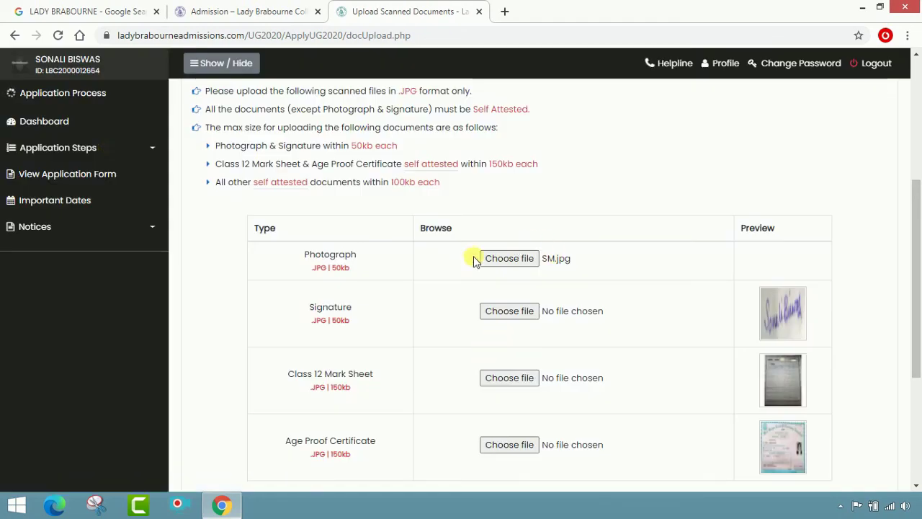
- Re-upload the SM photo as the Photograph
click(498, 258)
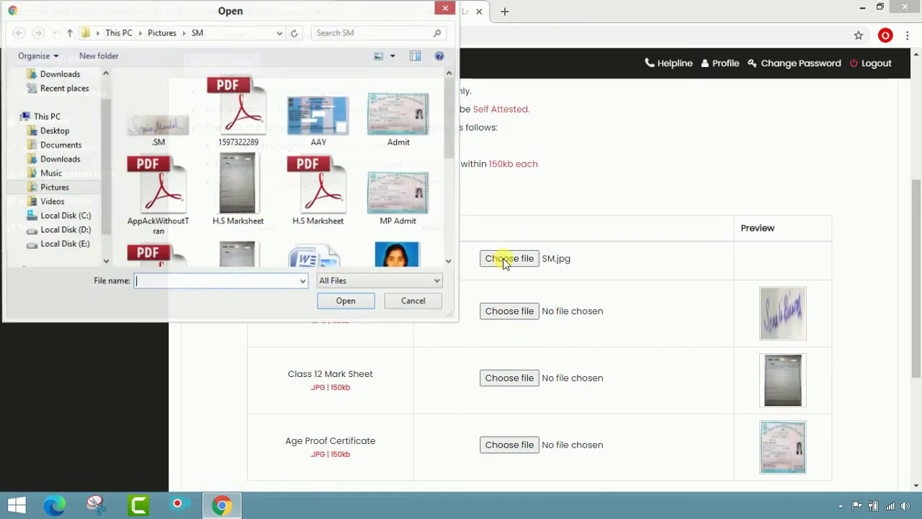
scroll(158, 216, down, 5)
click(157, 224)
click(342, 304)
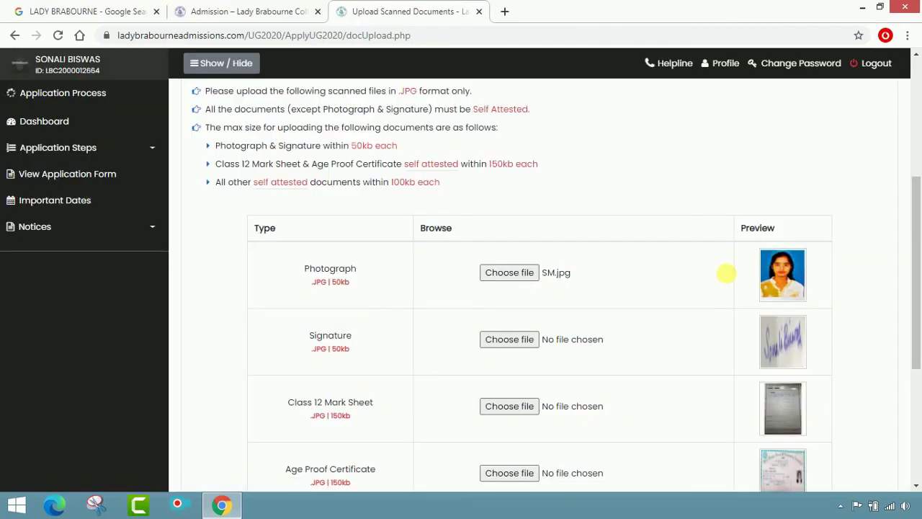
scroll(555, 256, down, 1)
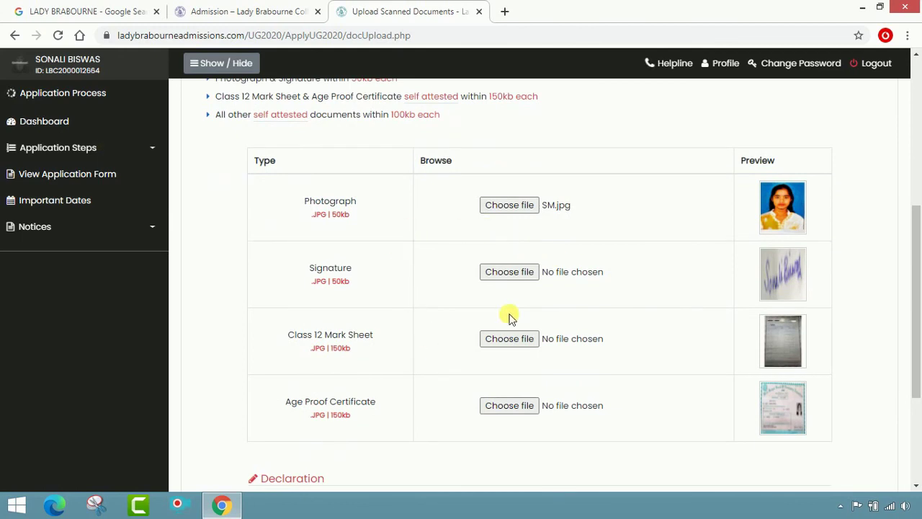
scroll(769, 381, down, 2)
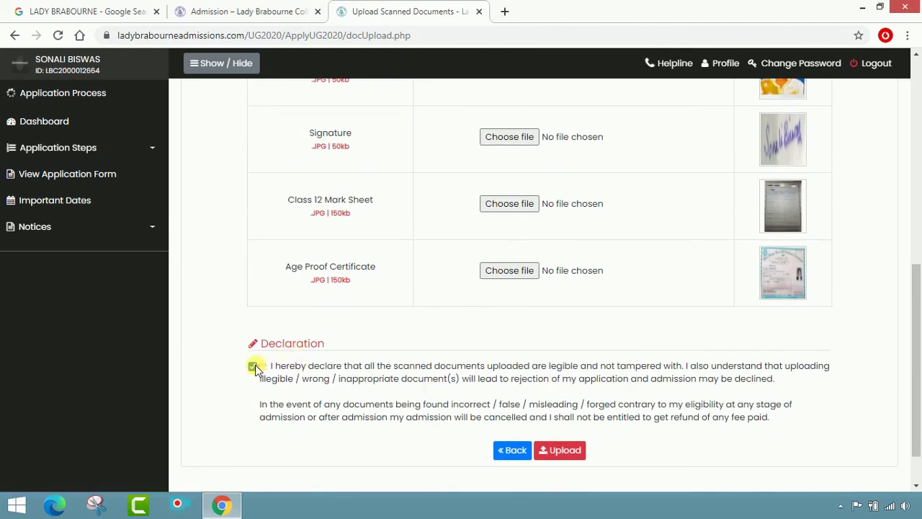
- Accept the document declaration and submit the uploaded scans, confirming the submission
click(555, 451)
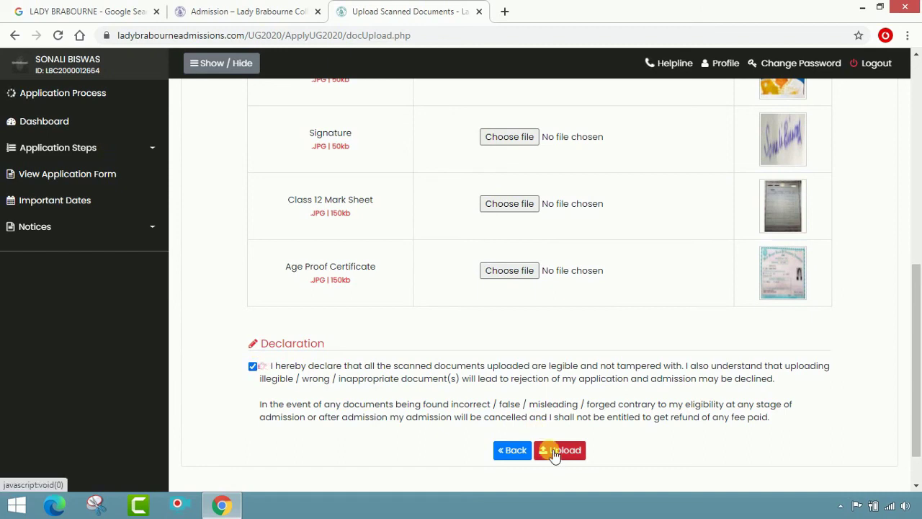
click(560, 450)
click(554, 454)
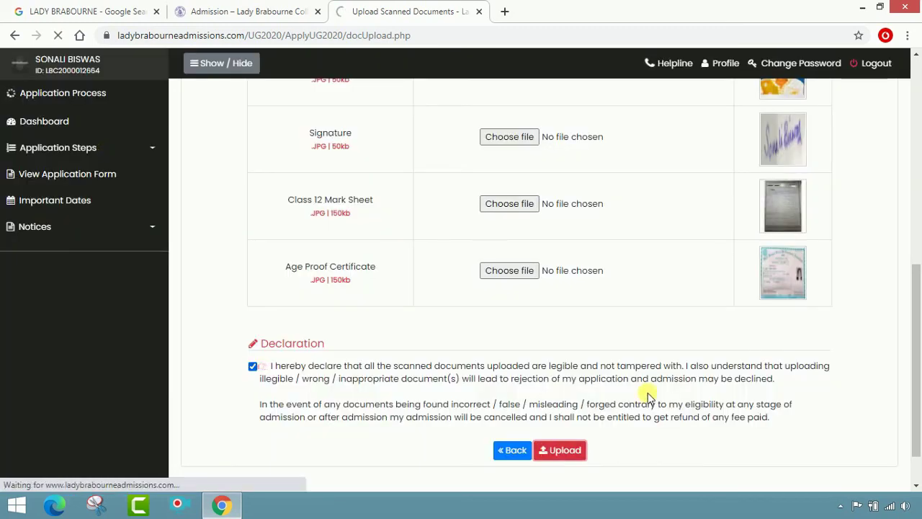
scroll(601, 360, up, 2)
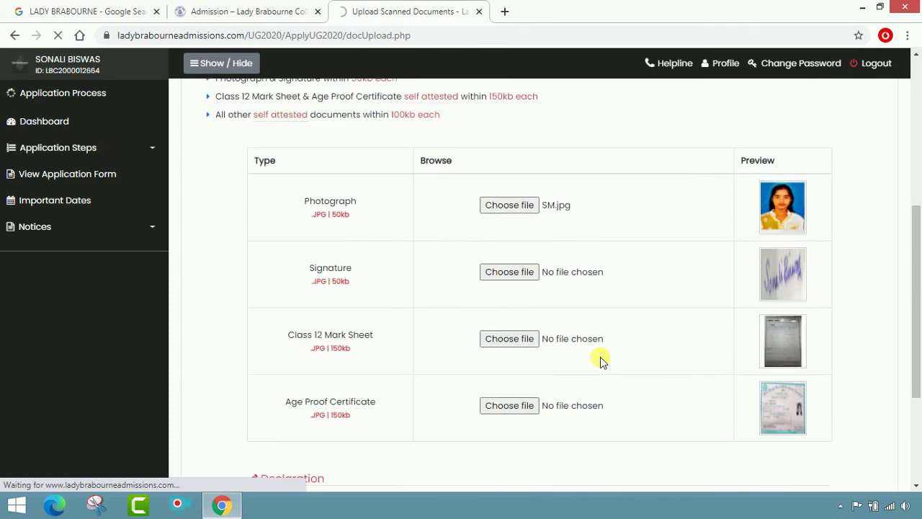
scroll(580, 237, down, 3)
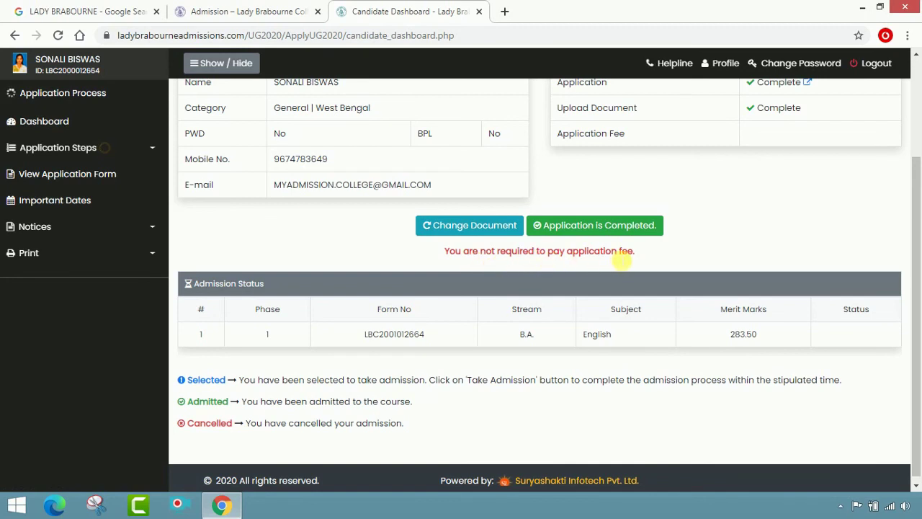
- Open the printable application form from the Print menu
scroll(619, 259, up, 2)
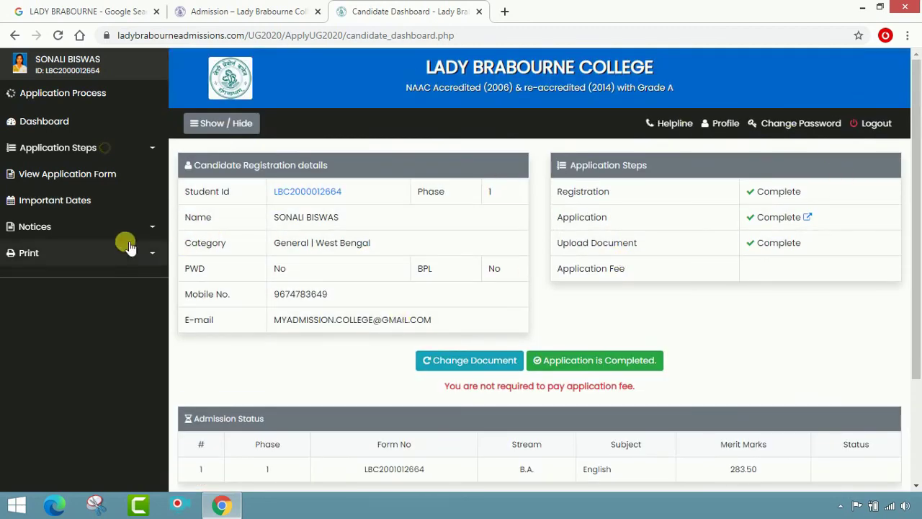
click(42, 253)
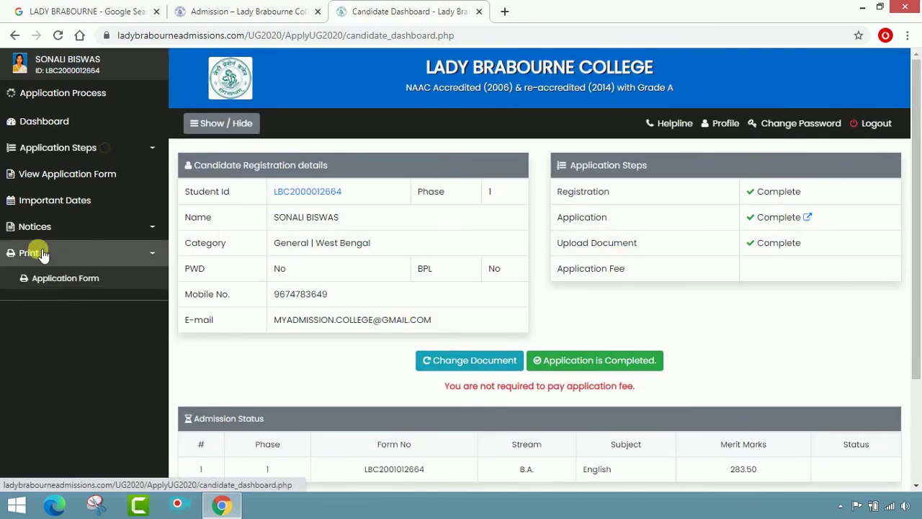
click(41, 275)
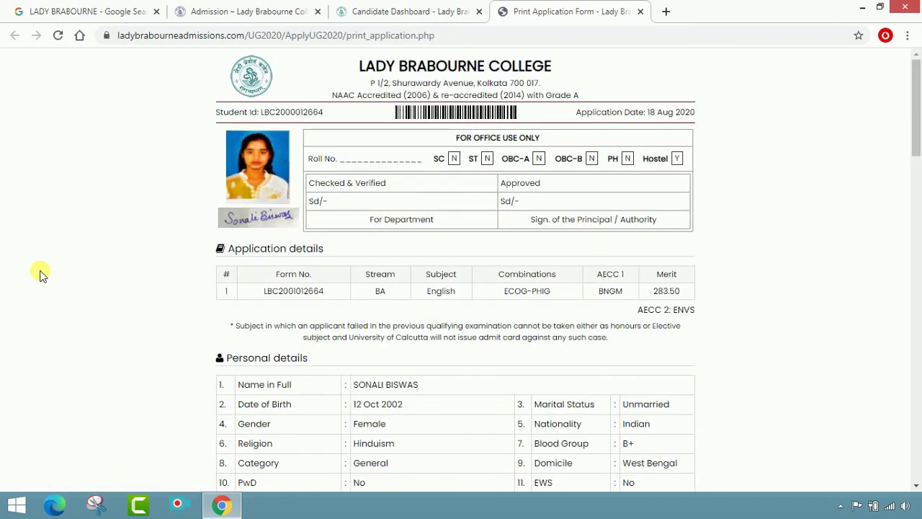
scroll(373, 193, down, 3)
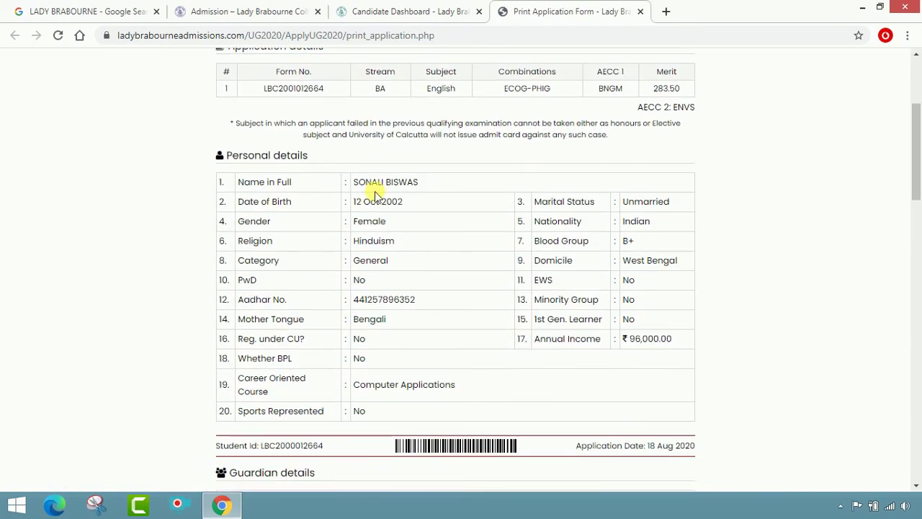
scroll(374, 195, down, 18)
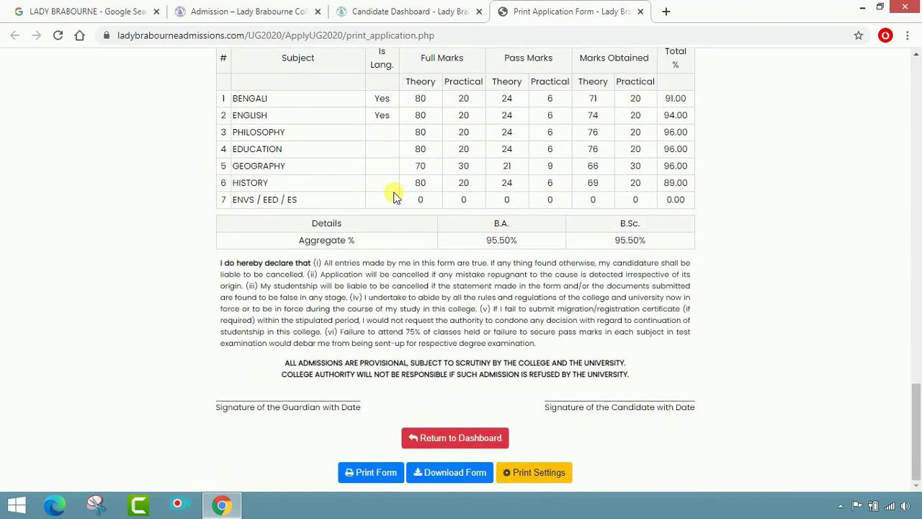
- Save the application form as a PDF on the Desktop and return to the dashboard
click(382, 477)
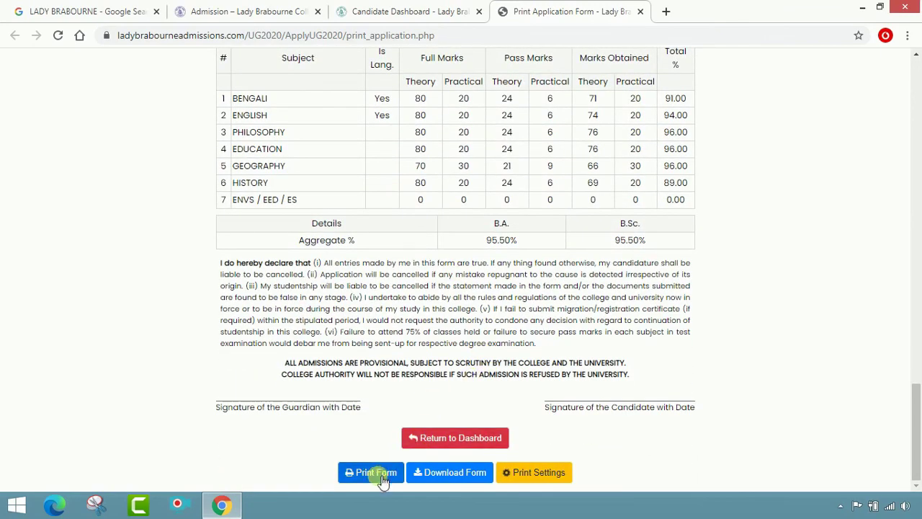
click(529, 477)
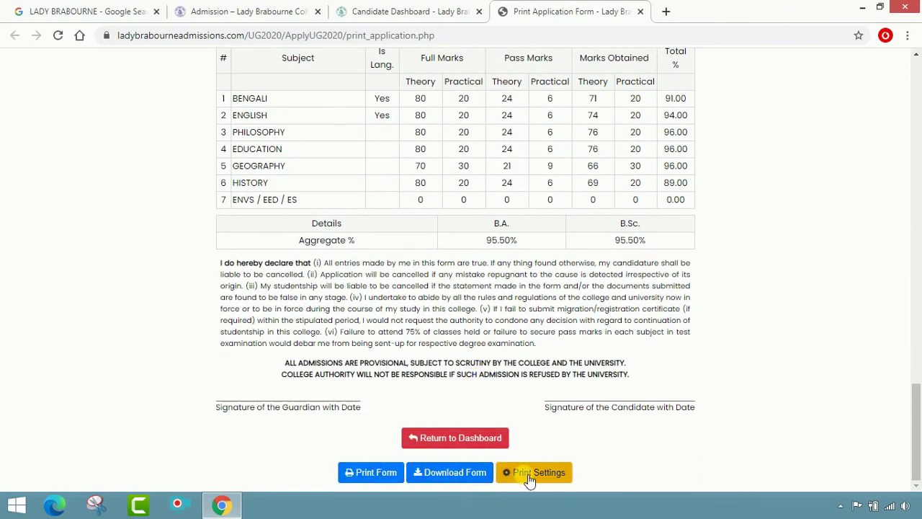
click(385, 473)
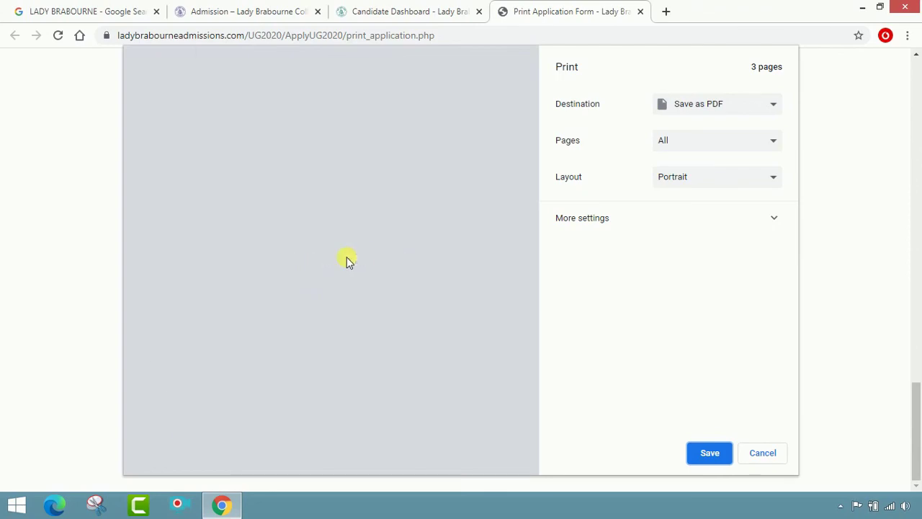
key(Return)
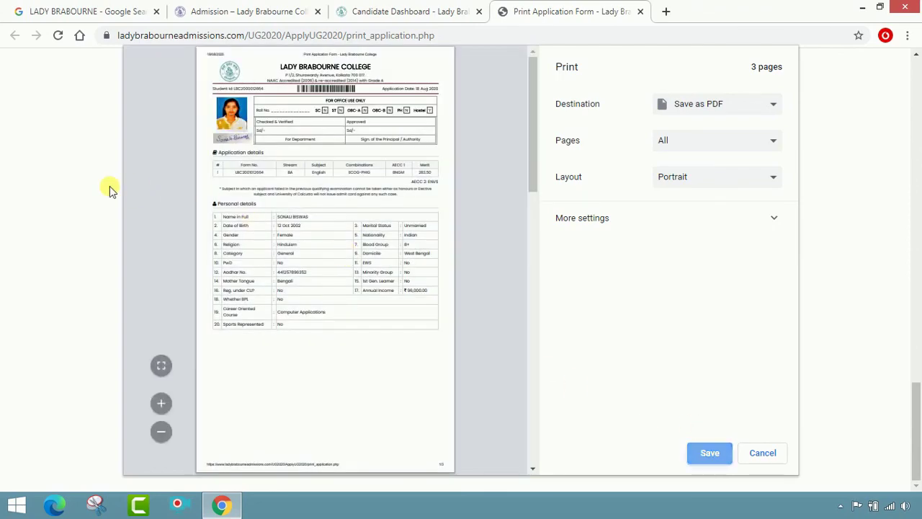
click(71, 110)
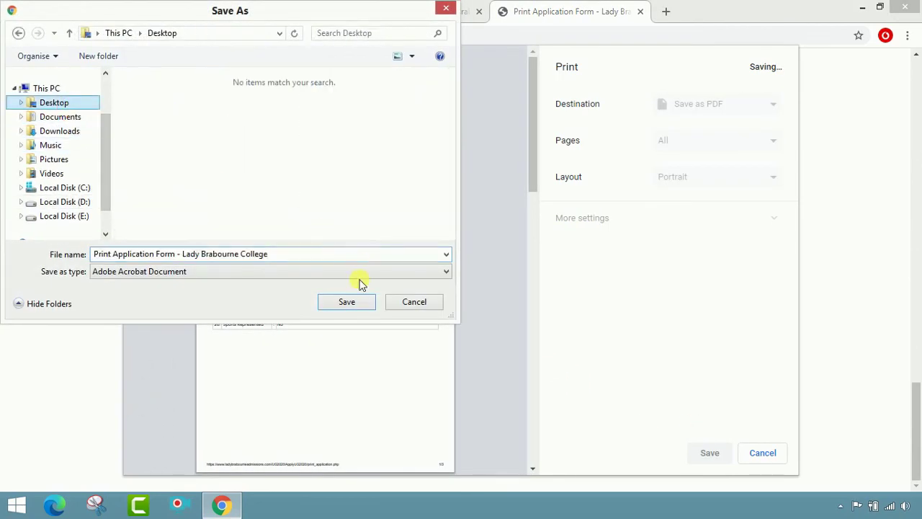
click(360, 302)
scroll(471, 367, down, 1)
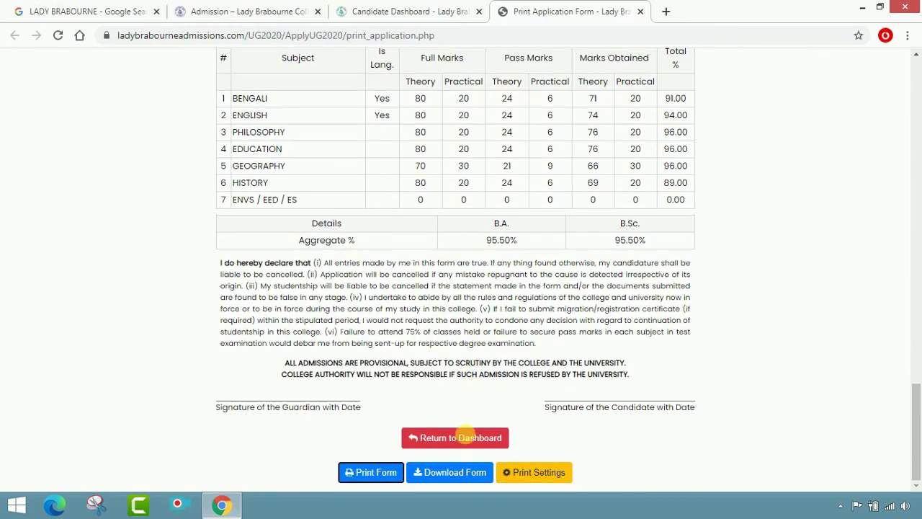
click(462, 437)
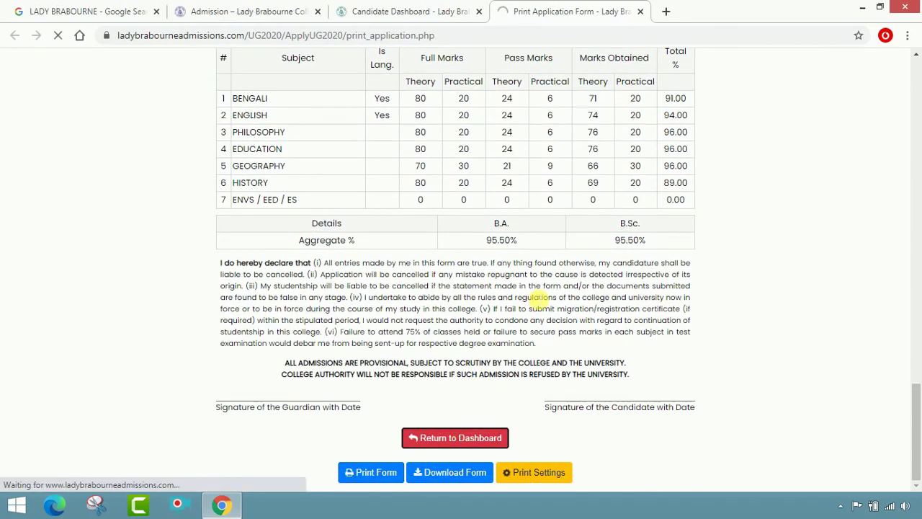